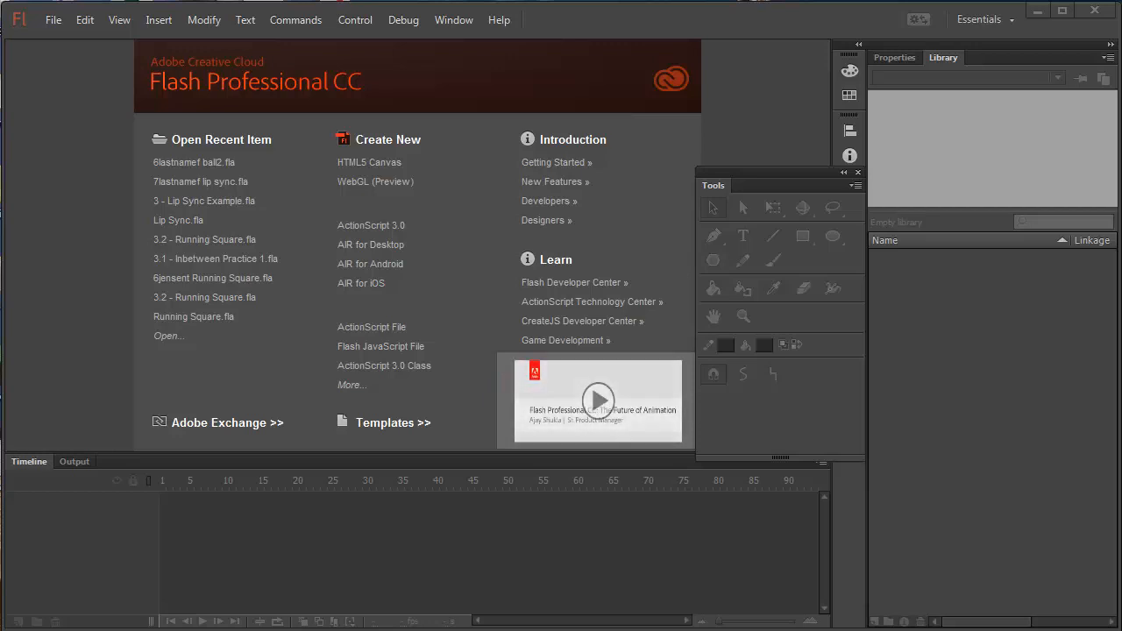
- Look over the standing jump planning sketch and the running square sample movie, putting both windows away
key(alt+Tab)
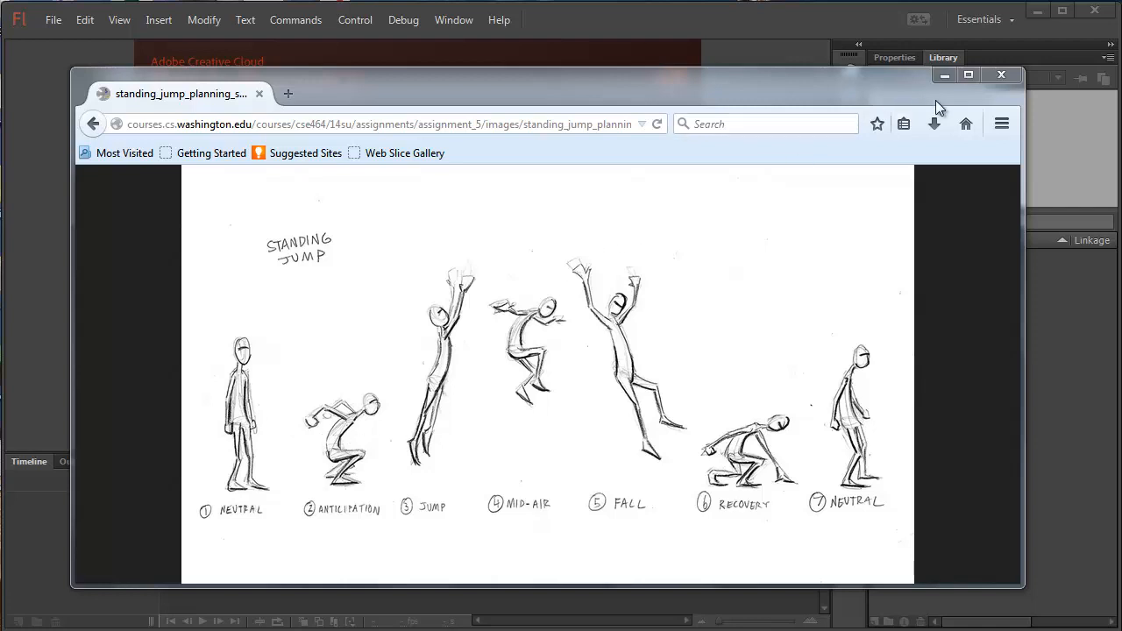
click(943, 75)
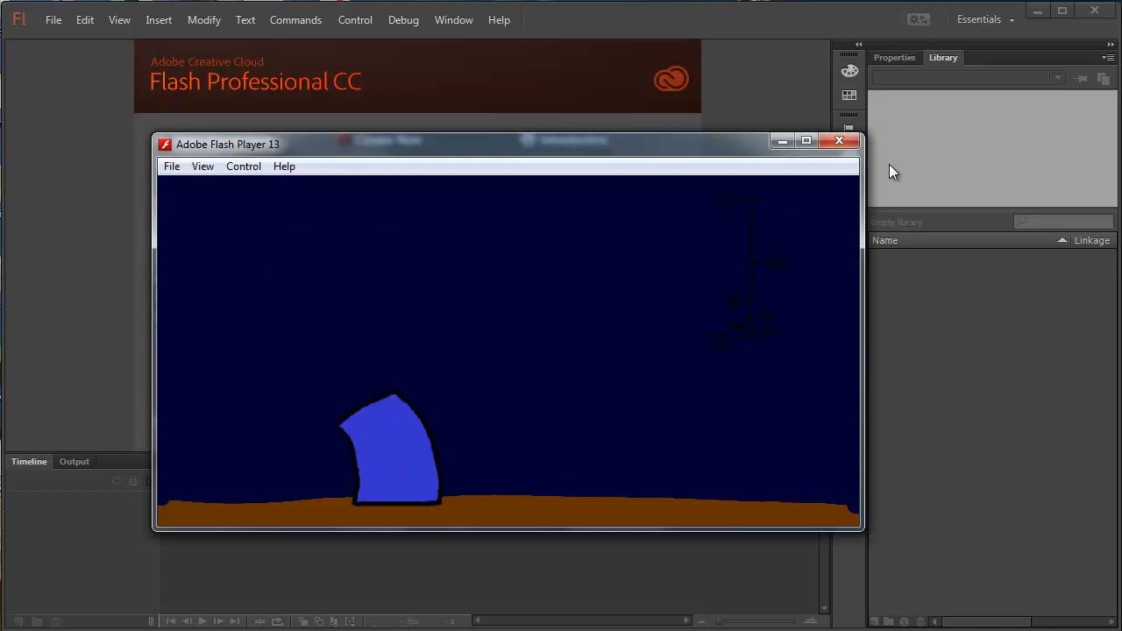
click(829, 142)
- Open the Flash document 3.2 - Running Square from the 3 - Inbetween Animation folder
key(ctrl+o)
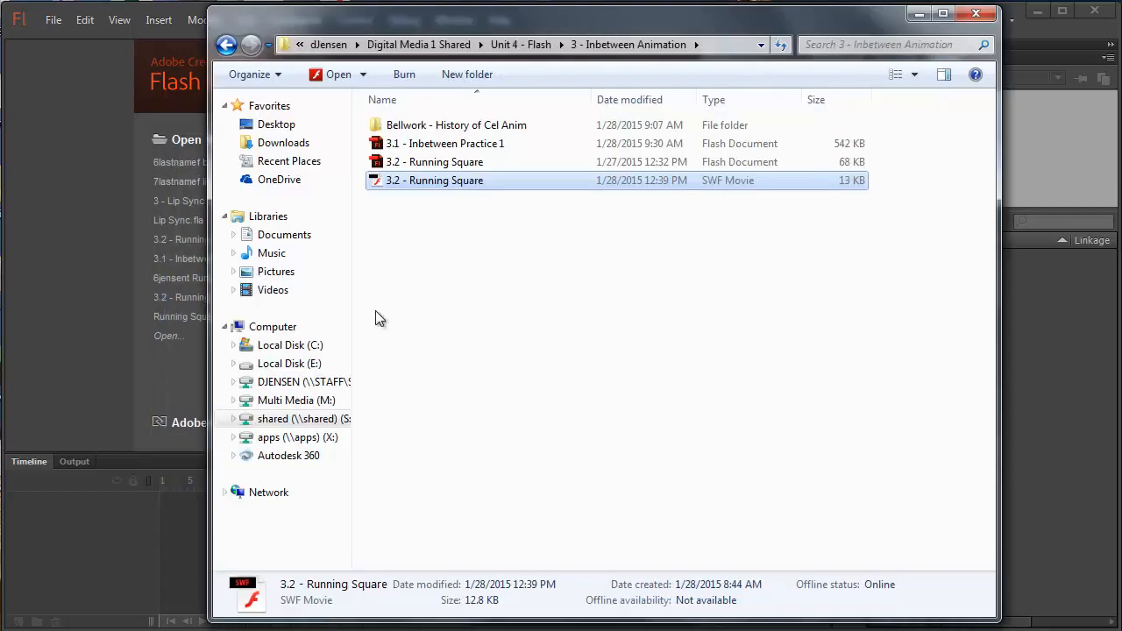
click(428, 167)
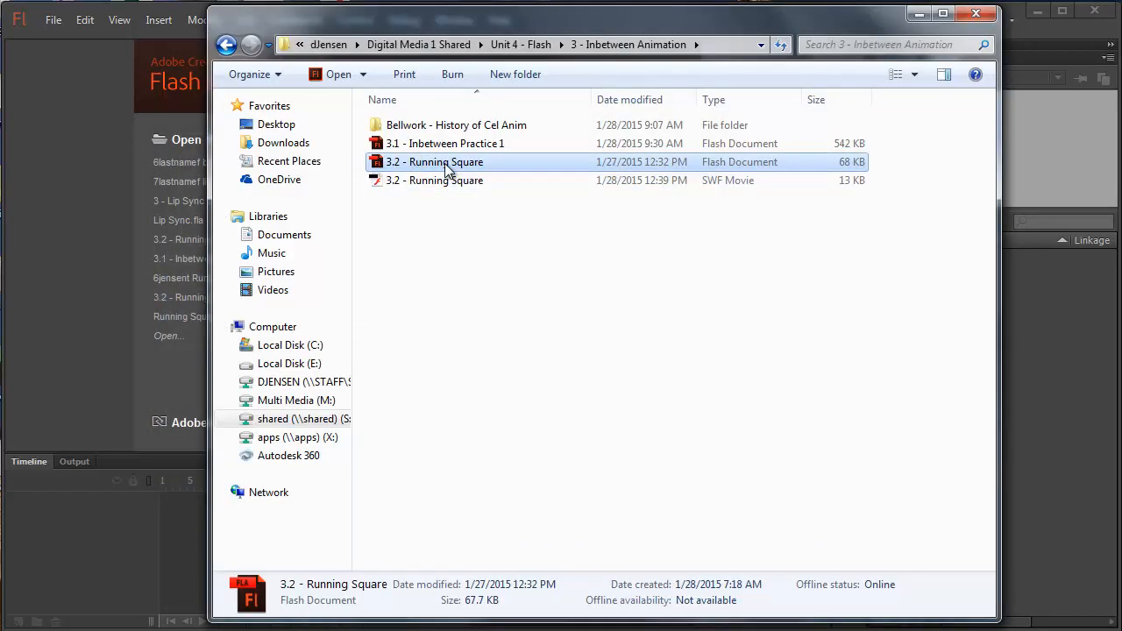
double_click(447, 168)
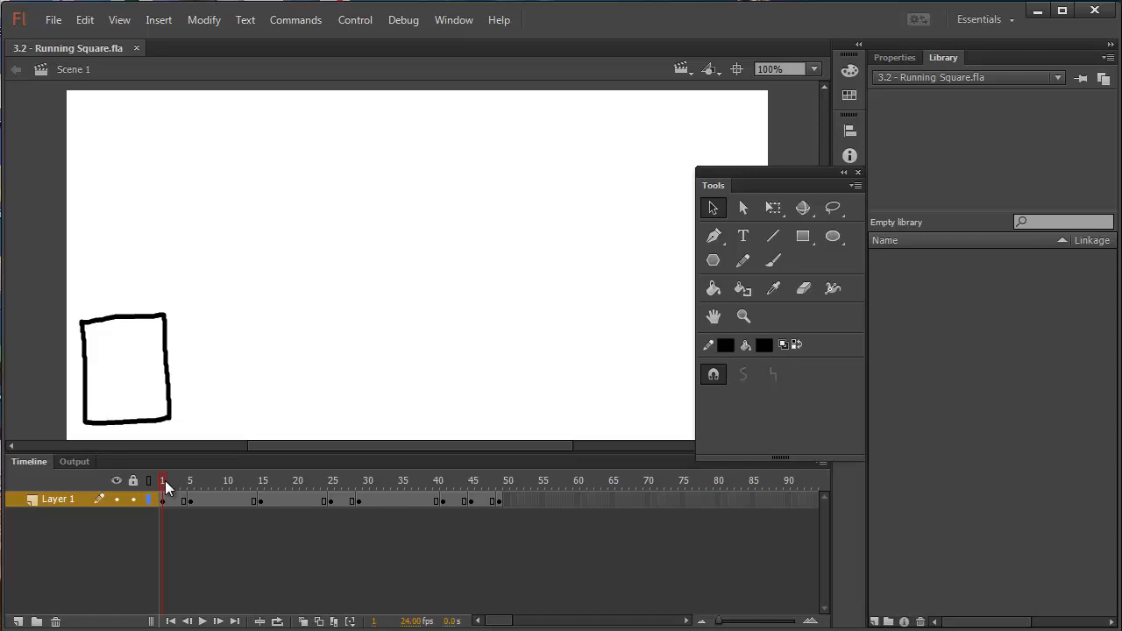
- Scrub the timeline from frame 1 to frame 25 to examine the first key poses of the square
drag(164, 489, 172, 489)
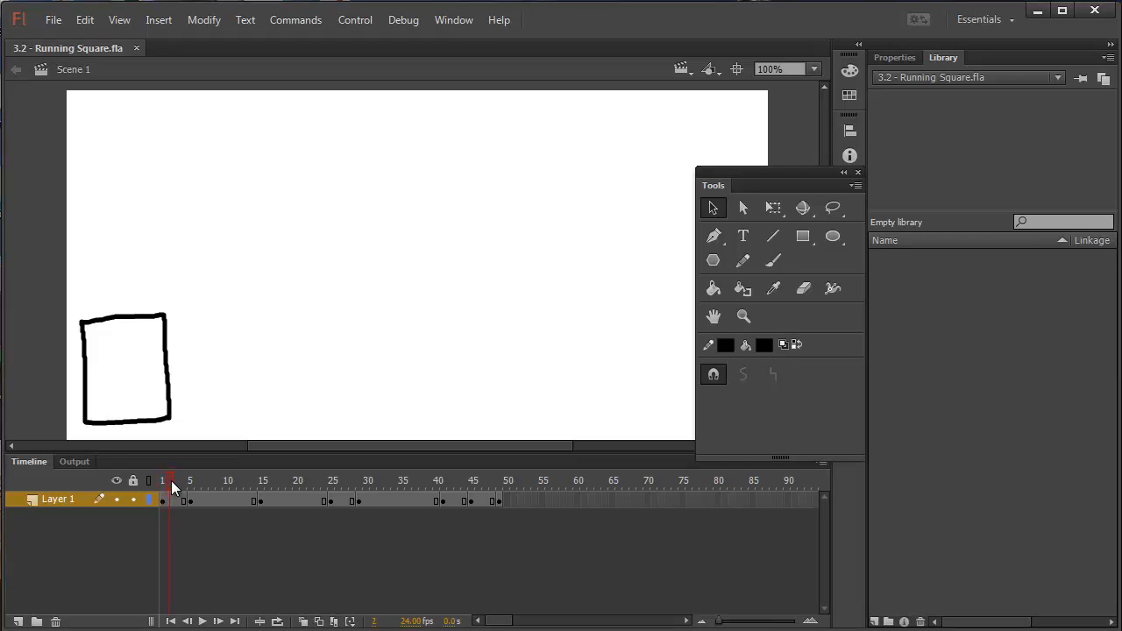
mouse_move(172, 488)
mouse_down()
mouse_move(155, 489)
mouse_move(193, 489)
mouse_move(163, 488)
mouse_up()
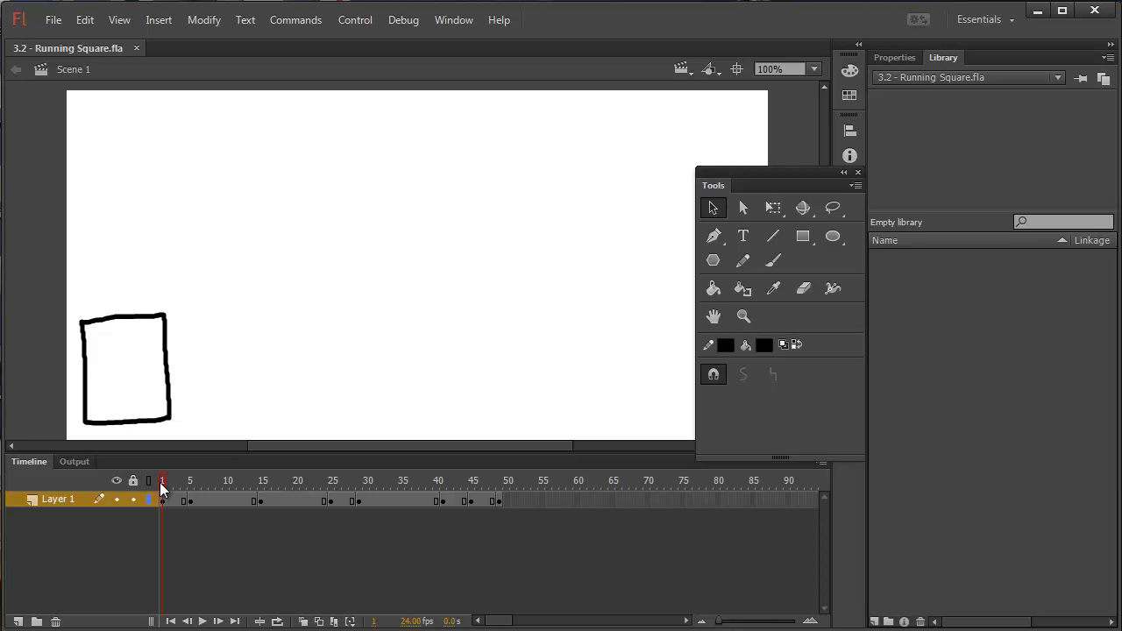
drag(161, 489, 331, 488)
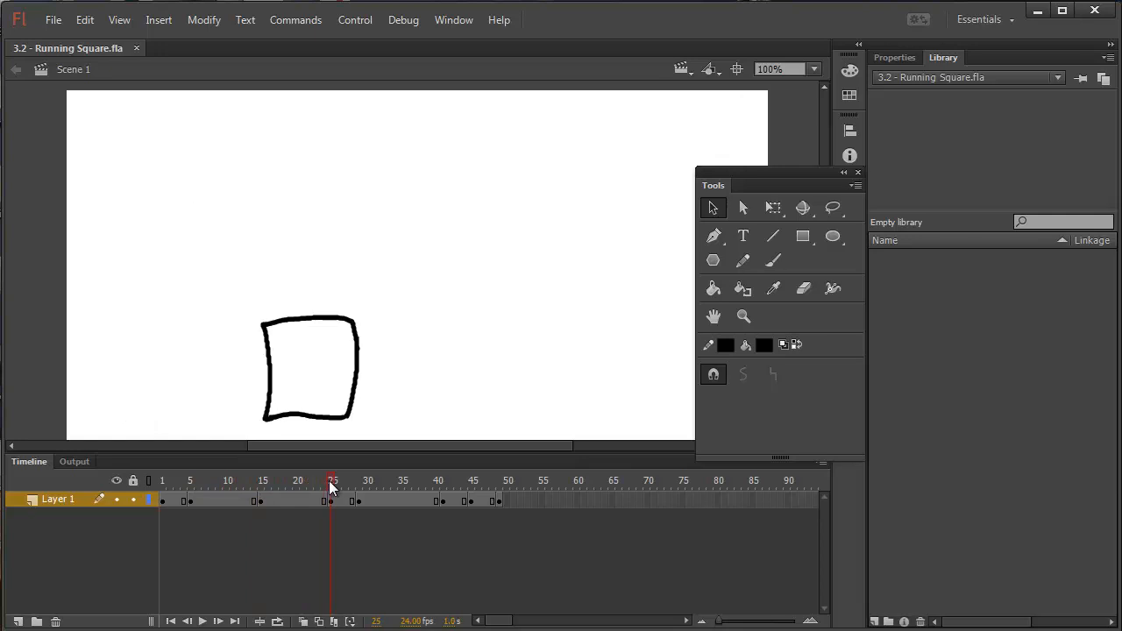
mouse_move(332, 489)
mouse_down()
mouse_move(193, 488)
mouse_move(333, 485)
mouse_move(202, 485)
mouse_move(222, 499)
mouse_move(336, 497)
mouse_up()
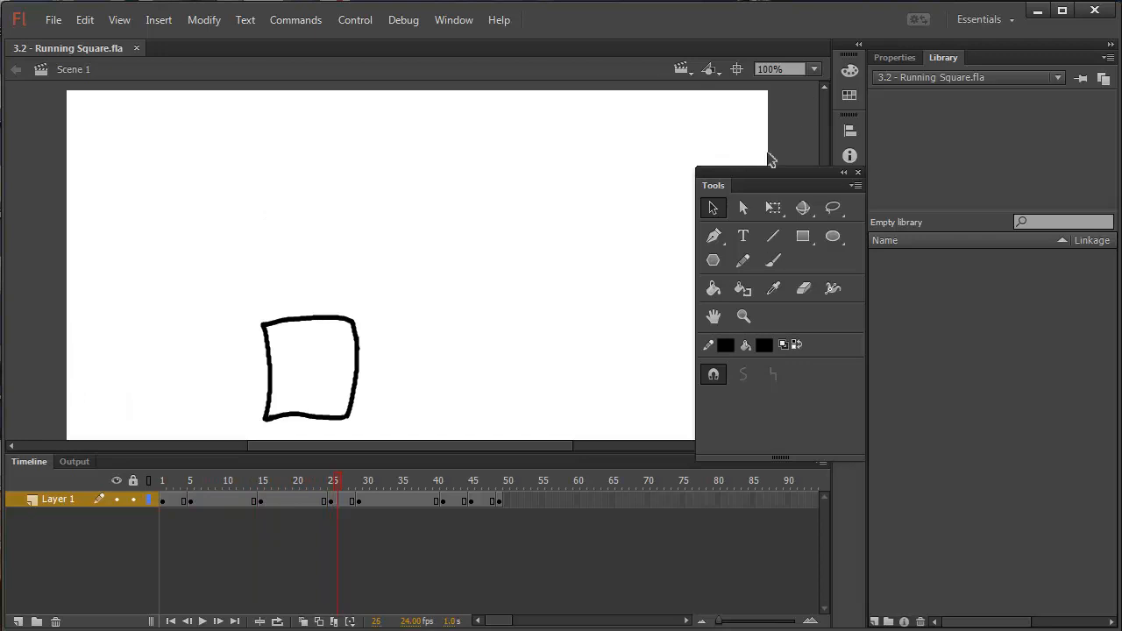
- Move the floating Tools panel off the stage and review the remaining poses to frame 49, returning to the timing chart at frame 5
drag(772, 173, 976, 279)
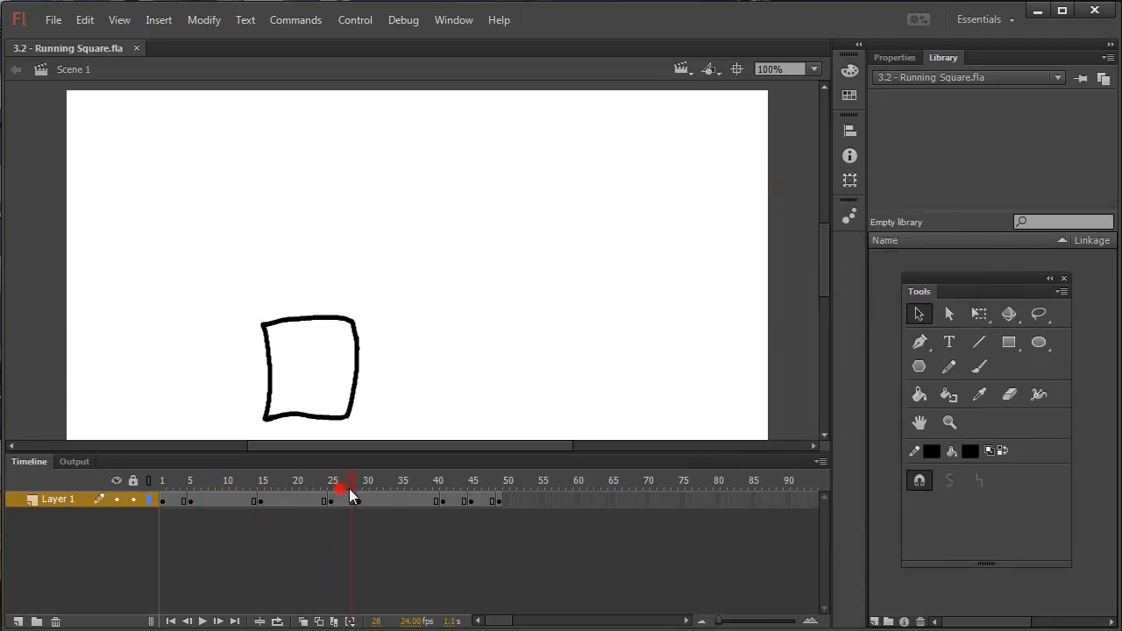
drag(350, 492, 509, 483)
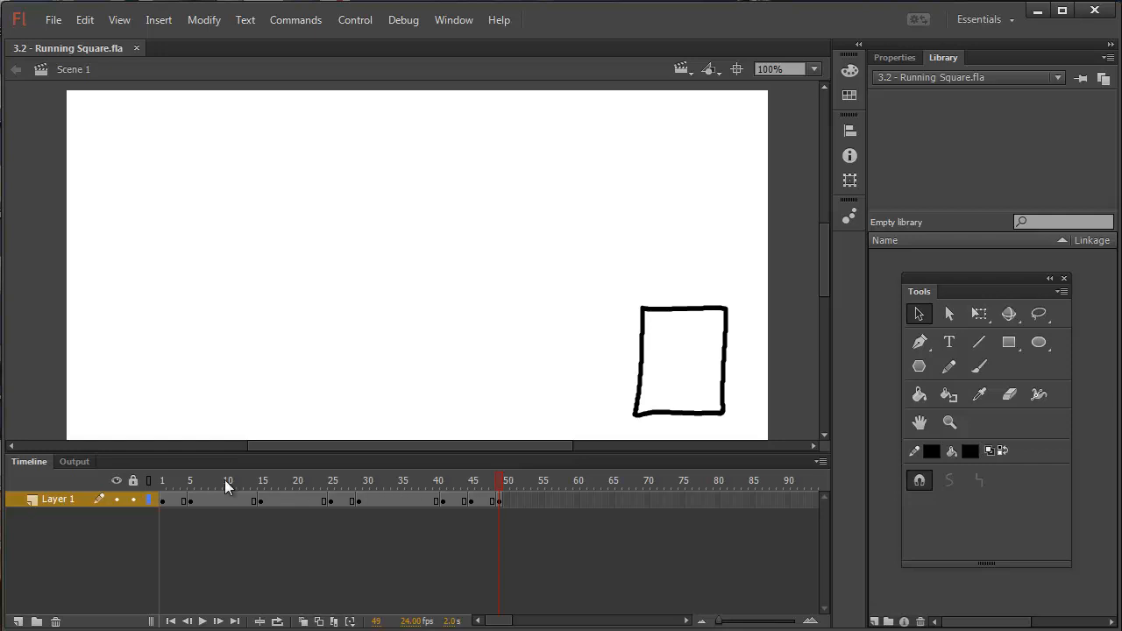
drag(226, 481, 188, 483)
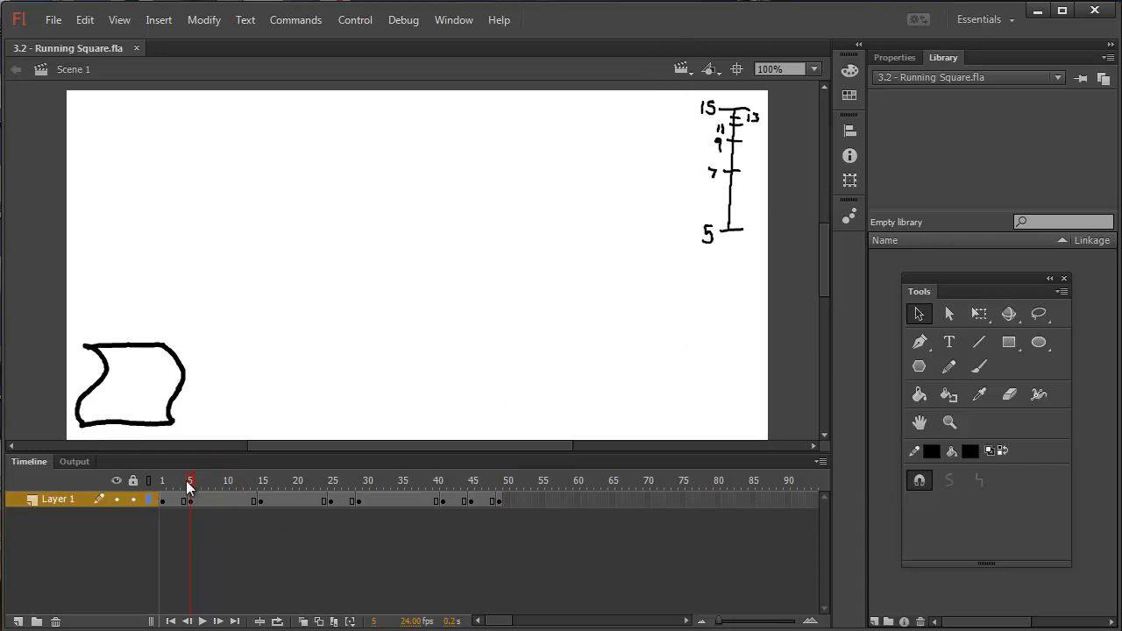
mouse_move(189, 488)
mouse_down()
mouse_move(265, 488)
mouse_move(192, 487)
mouse_up()
mouse_move(201, 479)
mouse_down()
mouse_move(270, 483)
mouse_move(189, 482)
mouse_up()
- Turn on onion skinning at frame 10 and shorten its range to end before the frame 15 pose
click(303, 621)
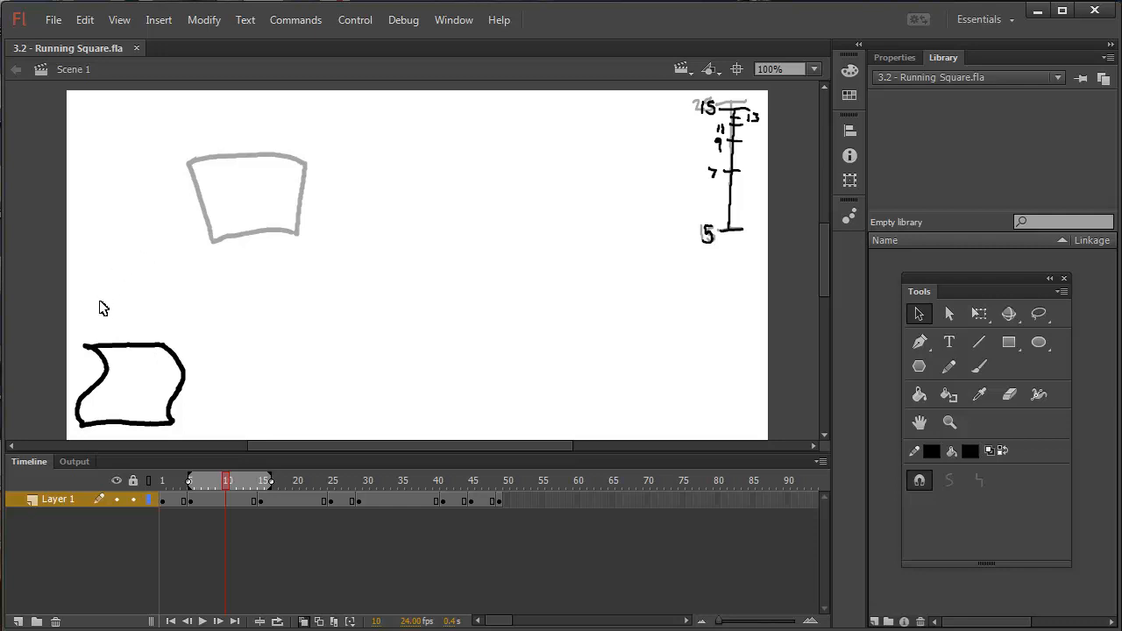
click(225, 502)
drag(270, 485, 251, 482)
click(626, 254)
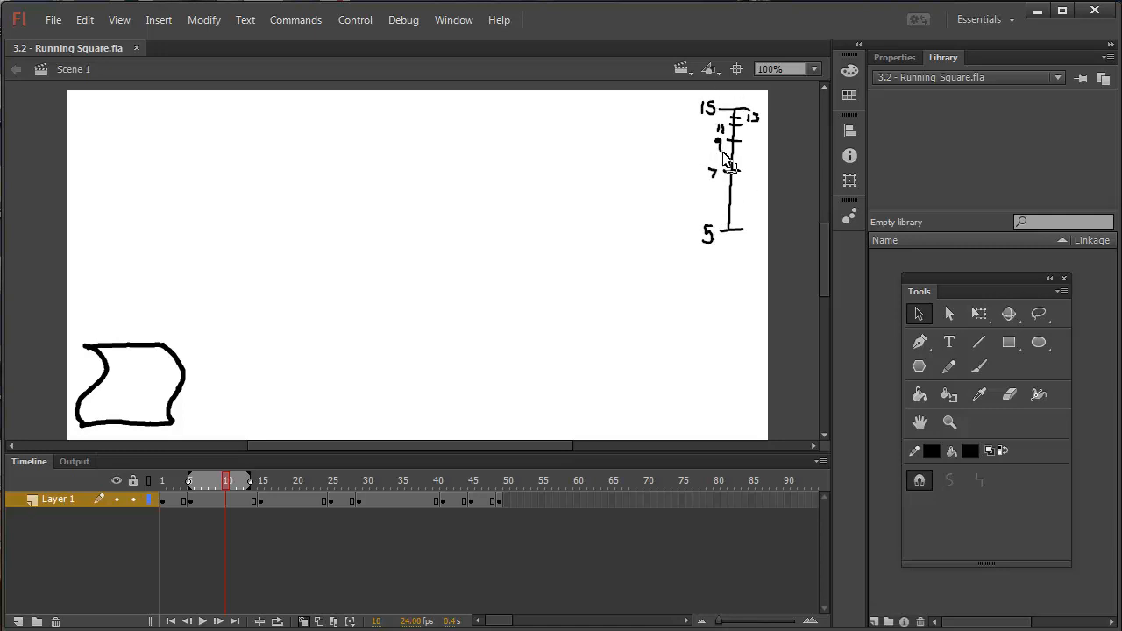
- Insert a blank keyframe at frame 7 and, with onion skins spanning frames 5 to 15, brush a tilted square above the crouched pose
click(204, 505)
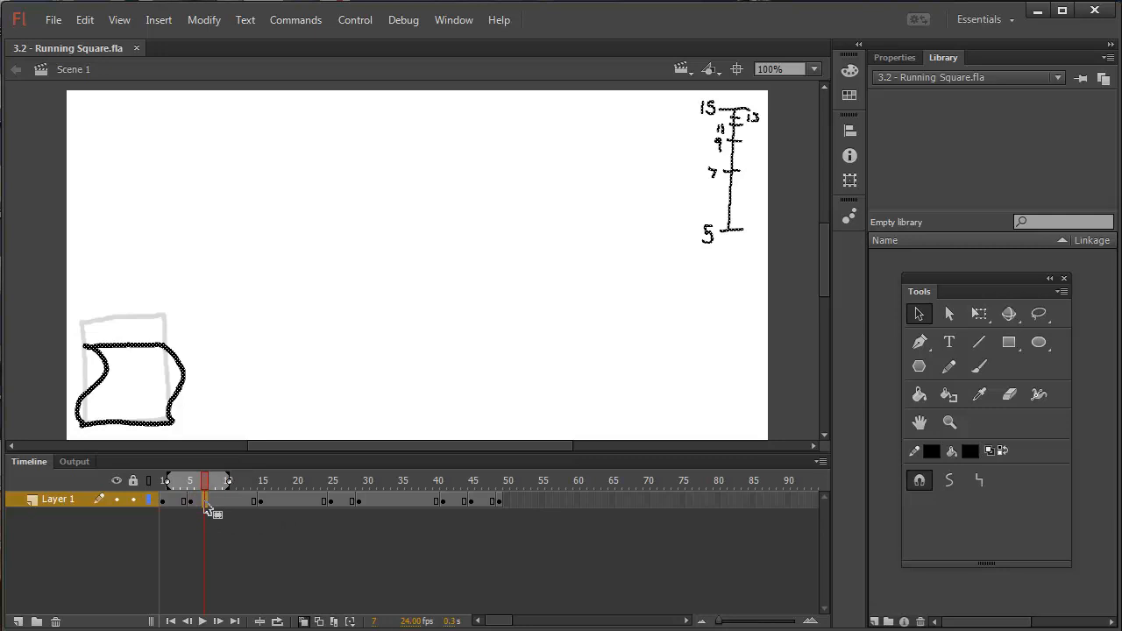
key(F7)
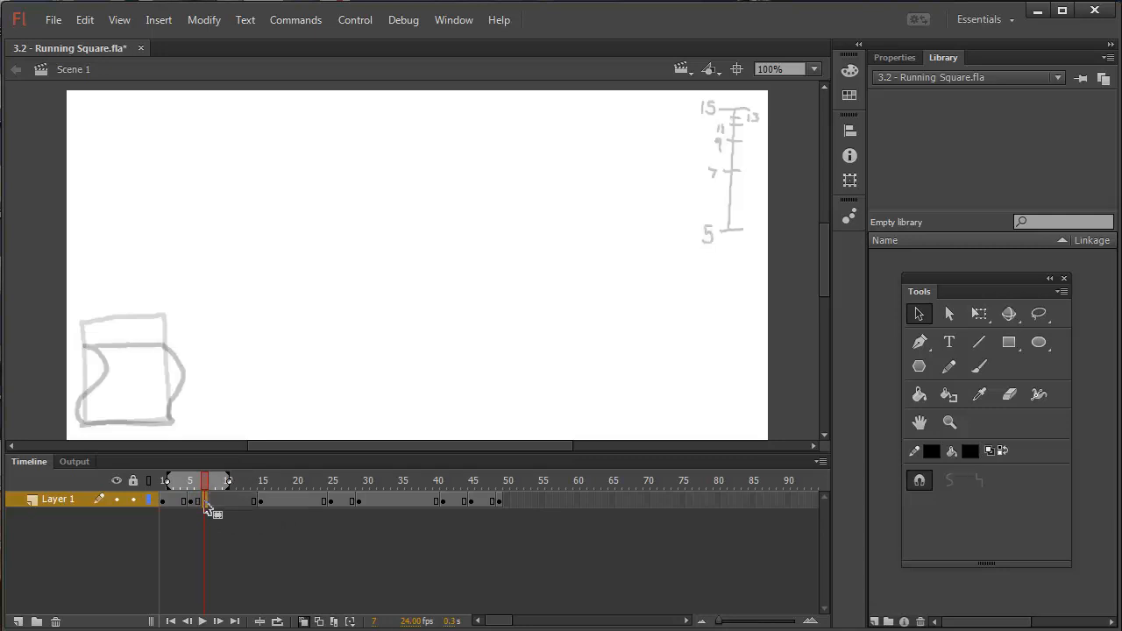
drag(167, 480, 264, 483)
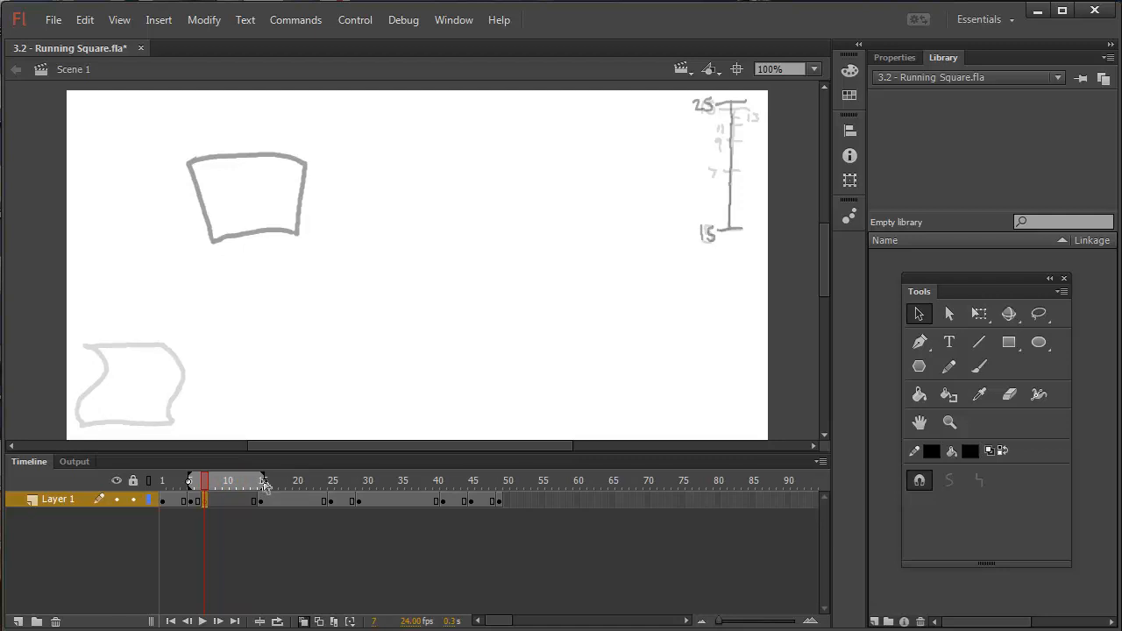
click(990, 368)
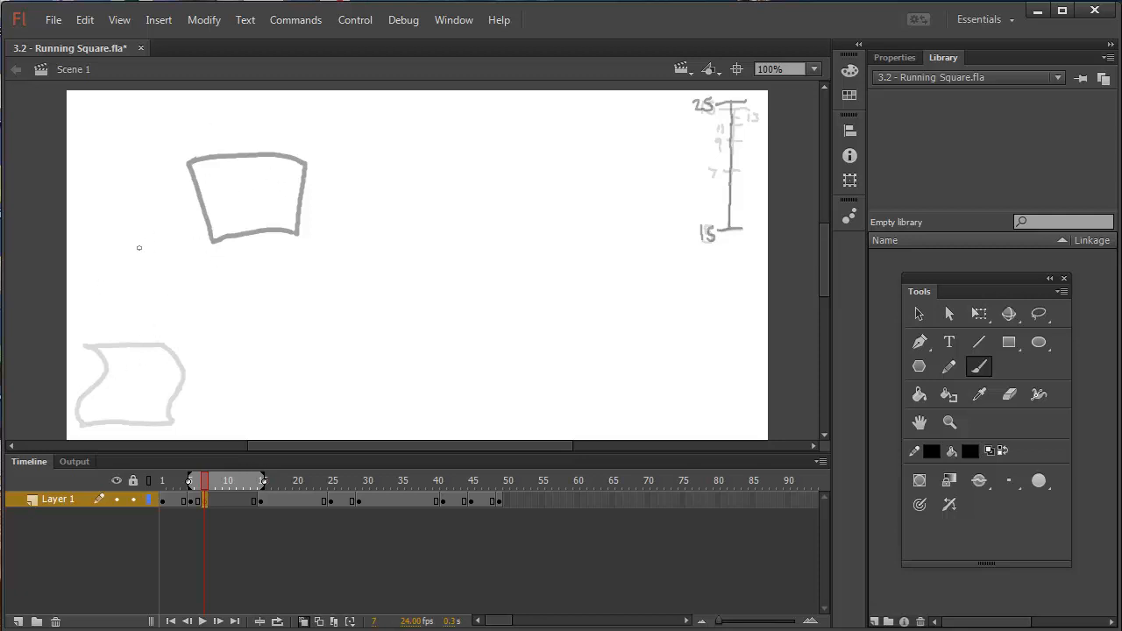
mouse_move(127, 232)
mouse_down()
mouse_move(103, 315)
mouse_move(178, 328)
mouse_up()
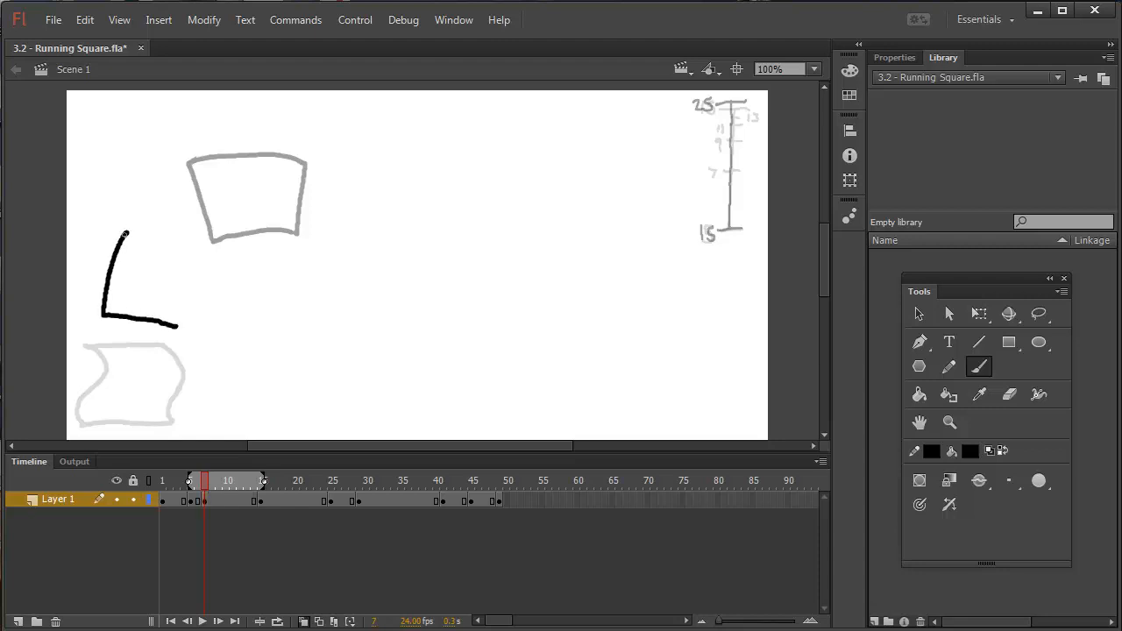
mouse_move(125, 233)
mouse_down()
mouse_move(133, 218)
mouse_move(205, 238)
mouse_move(181, 328)
mouse_up()
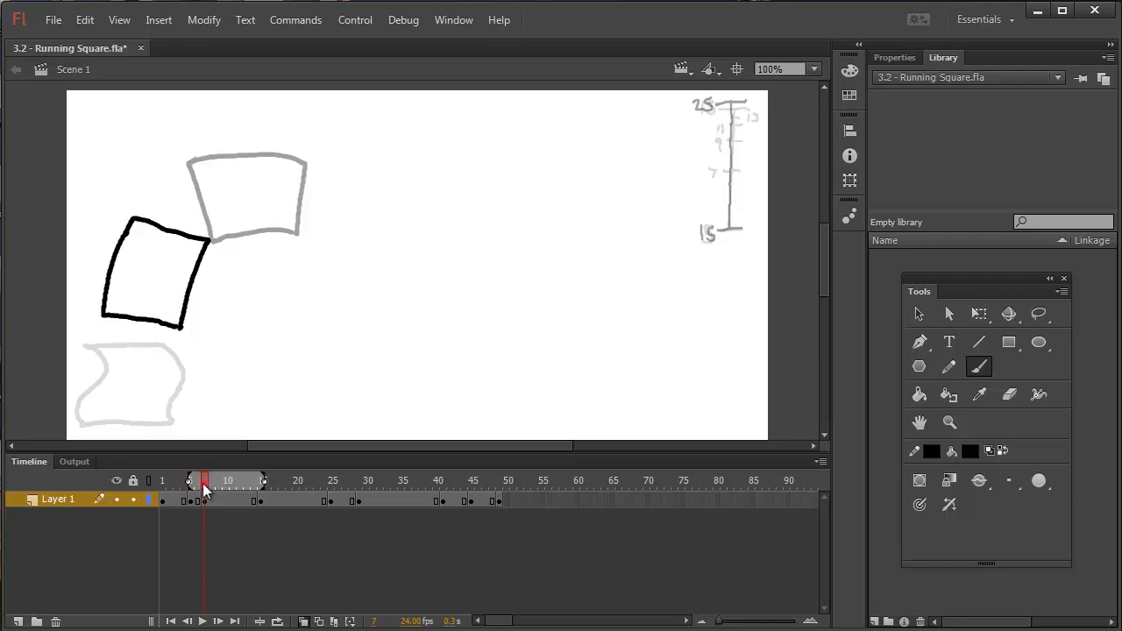
- Insert a blank keyframe at frame 9 and brush an arched square between the frame 7 drawing and the frame 15 pose
drag(203, 483, 189, 483)
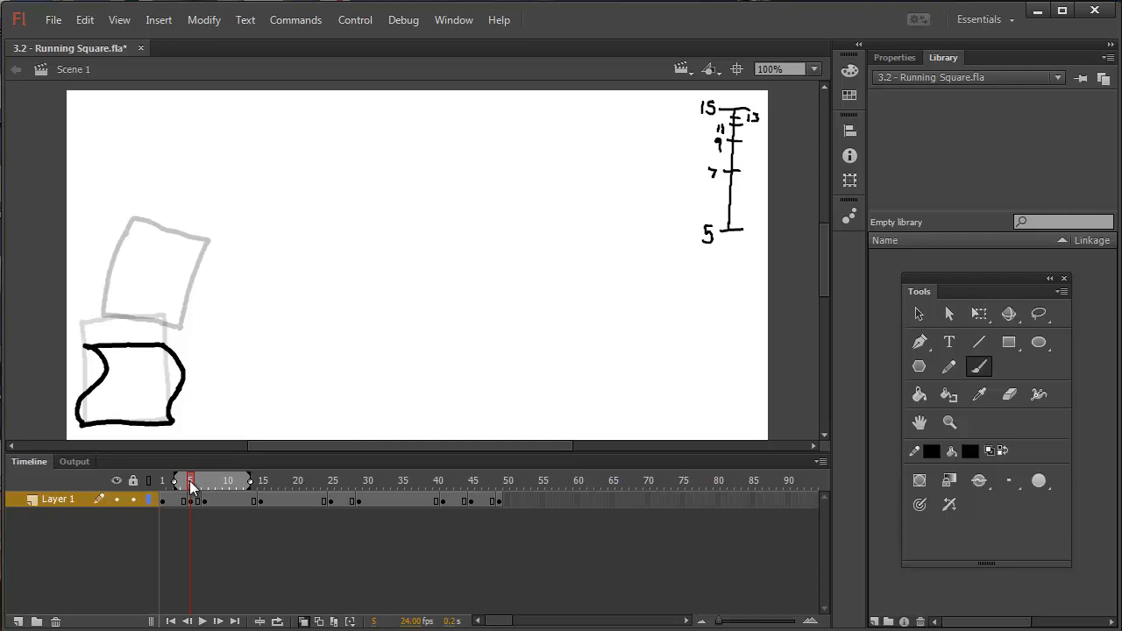
drag(192, 485, 219, 489)
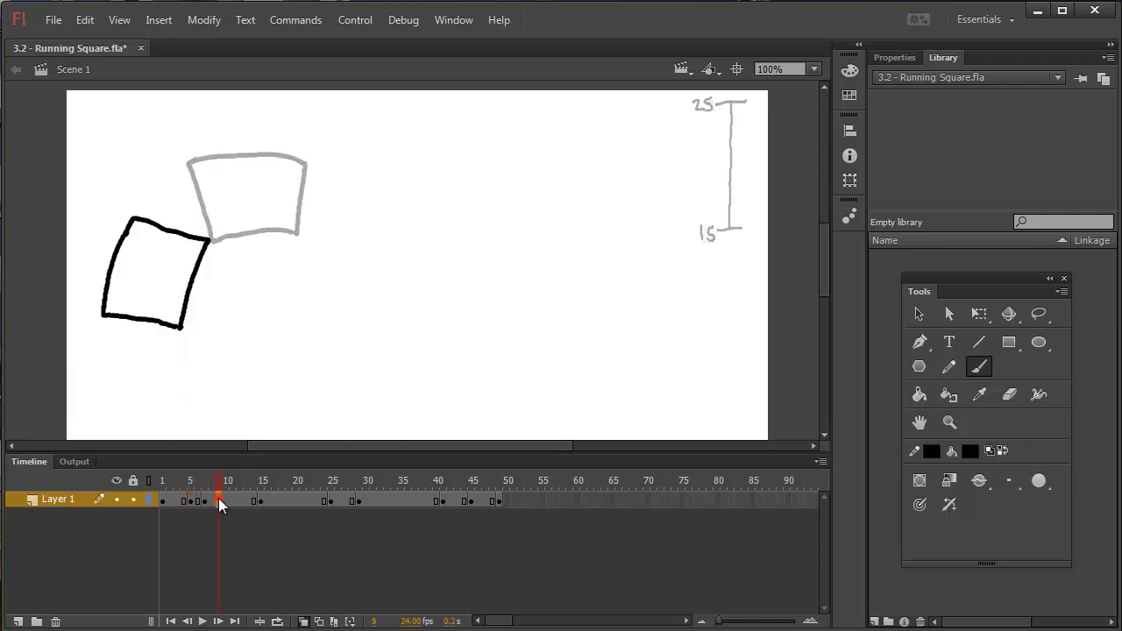
click(218, 499)
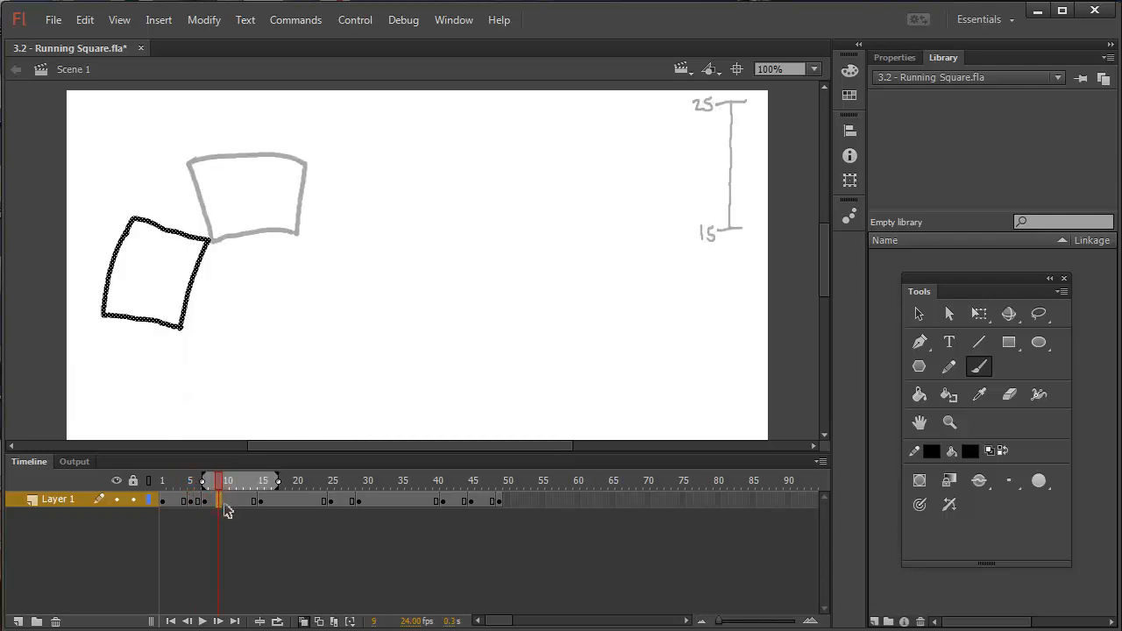
key(Delete)
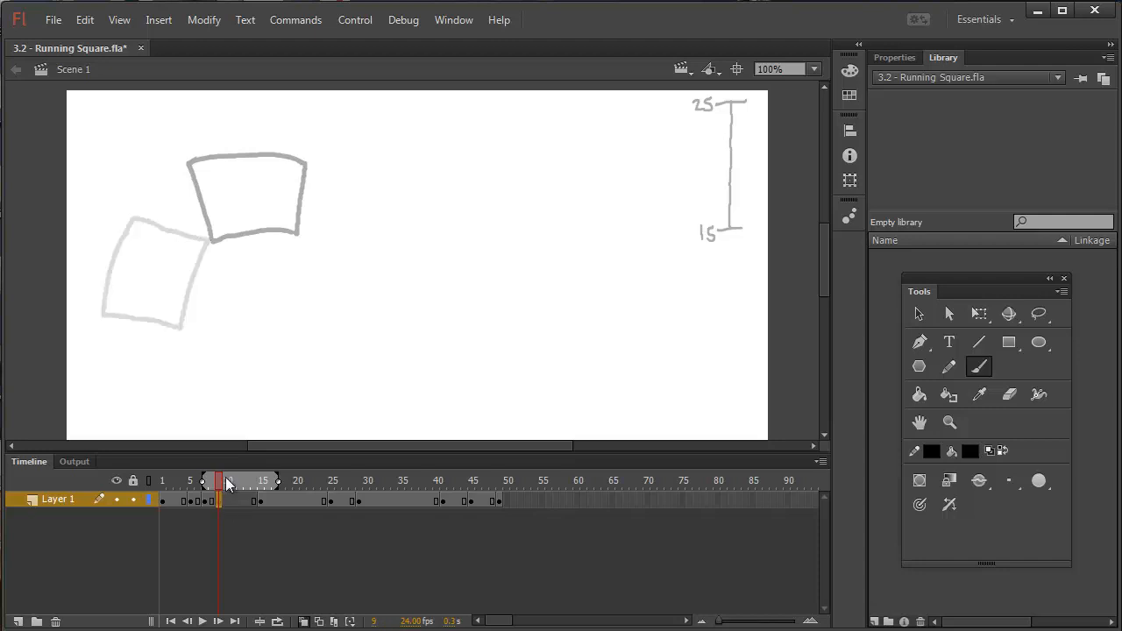
drag(278, 485, 263, 485)
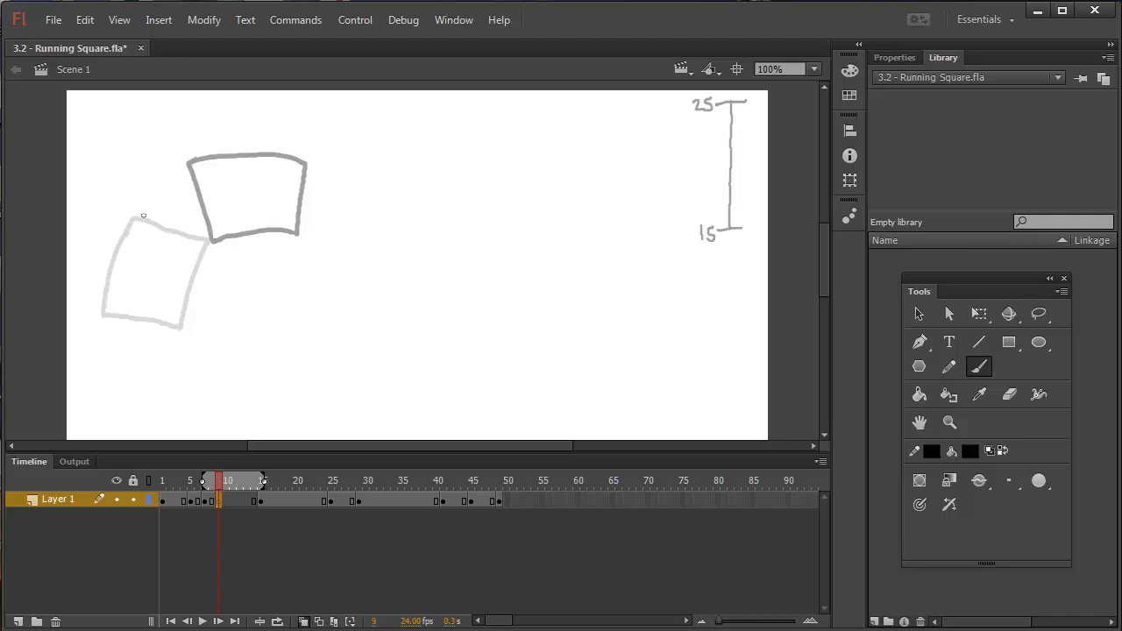
mouse_move(114, 247)
mouse_down()
mouse_move(193, 272)
mouse_move(206, 247)
mouse_move(260, 228)
mouse_up()
mouse_move(114, 247)
mouse_down()
mouse_move(171, 169)
mouse_move(206, 158)
mouse_move(240, 232)
mouse_move(256, 230)
mouse_up()
- Erase the tick marks for frames 11 and 13 from the timing chart on the frame 5 drawing
key(e)
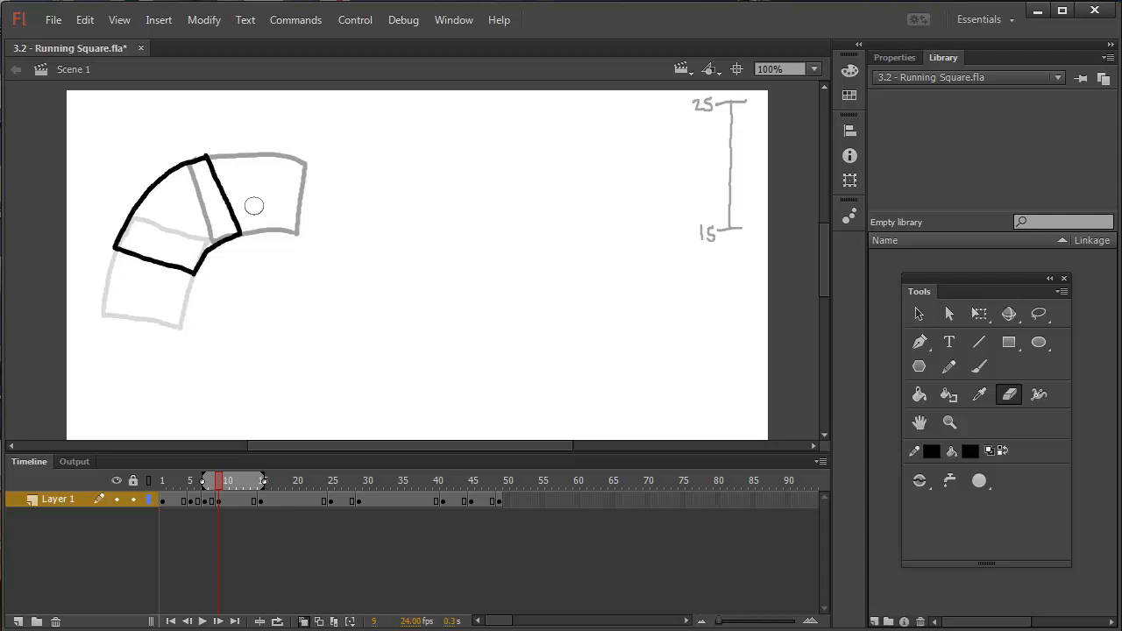
click(198, 482)
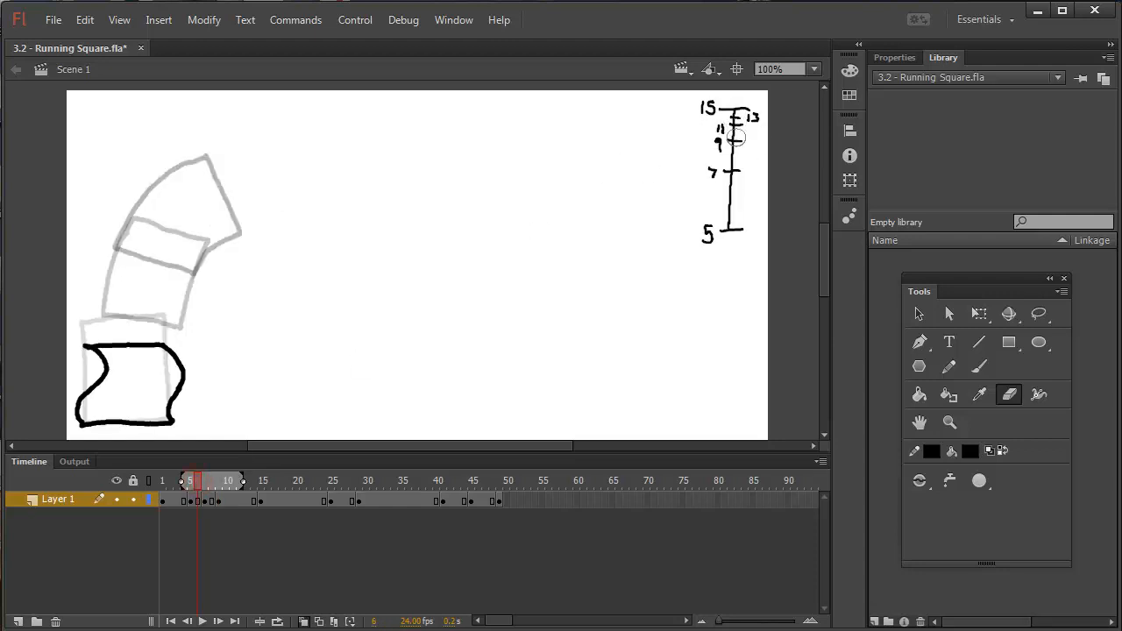
drag(725, 127, 733, 104)
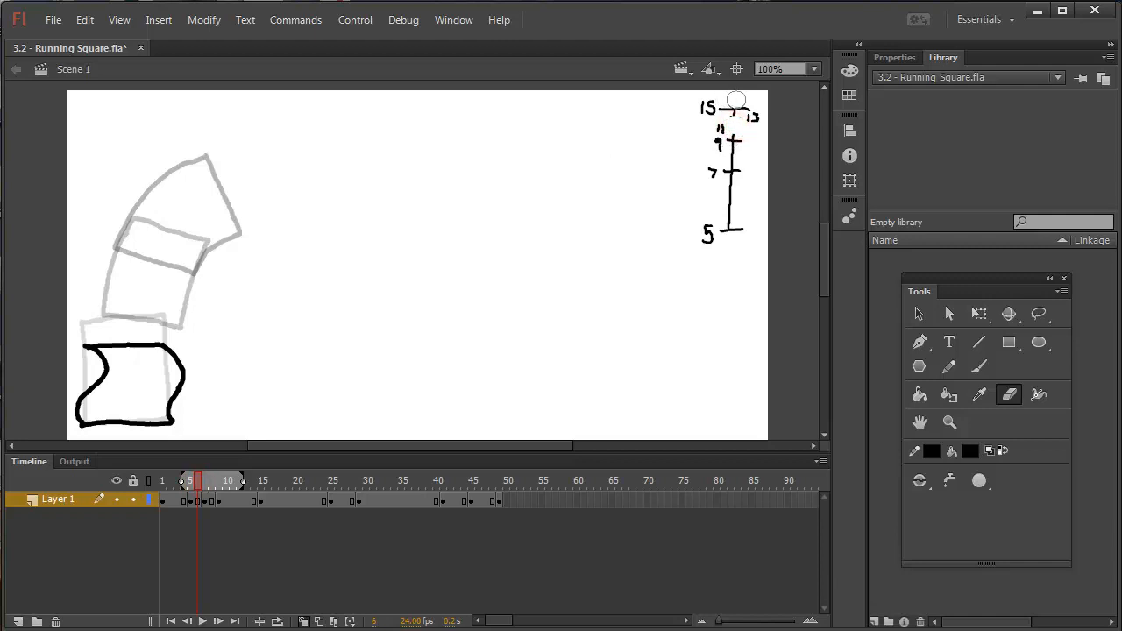
- Insert a blank keyframe at frame 11 and brush a curved square overlapping the frame 9 drawing and the frame 15 pose
click(232, 501)
key(Delete)
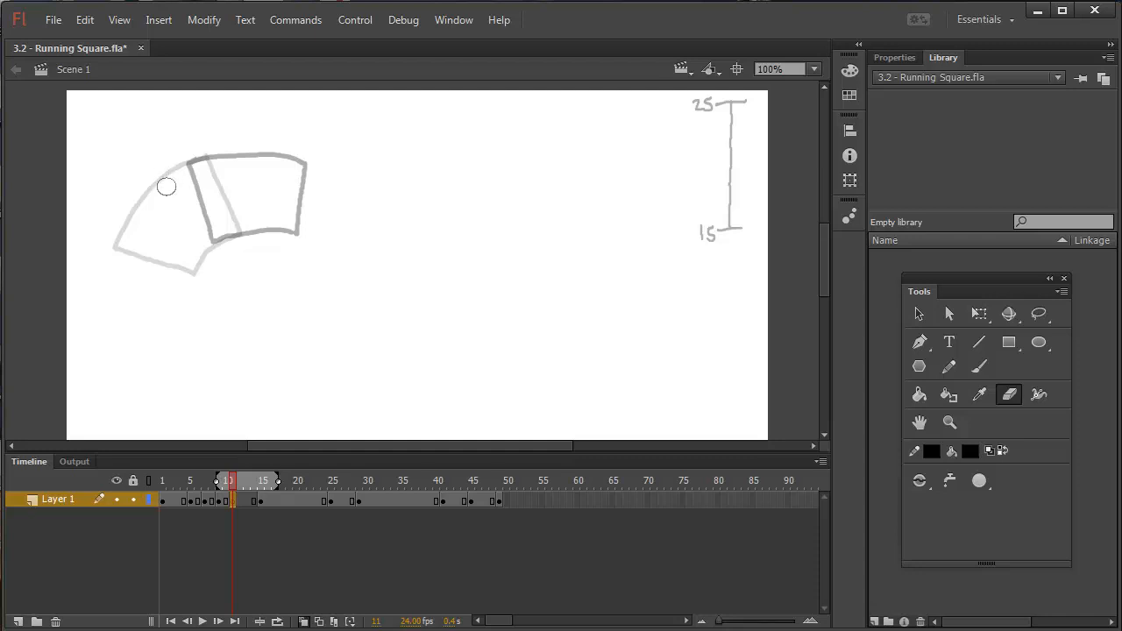
click(980, 367)
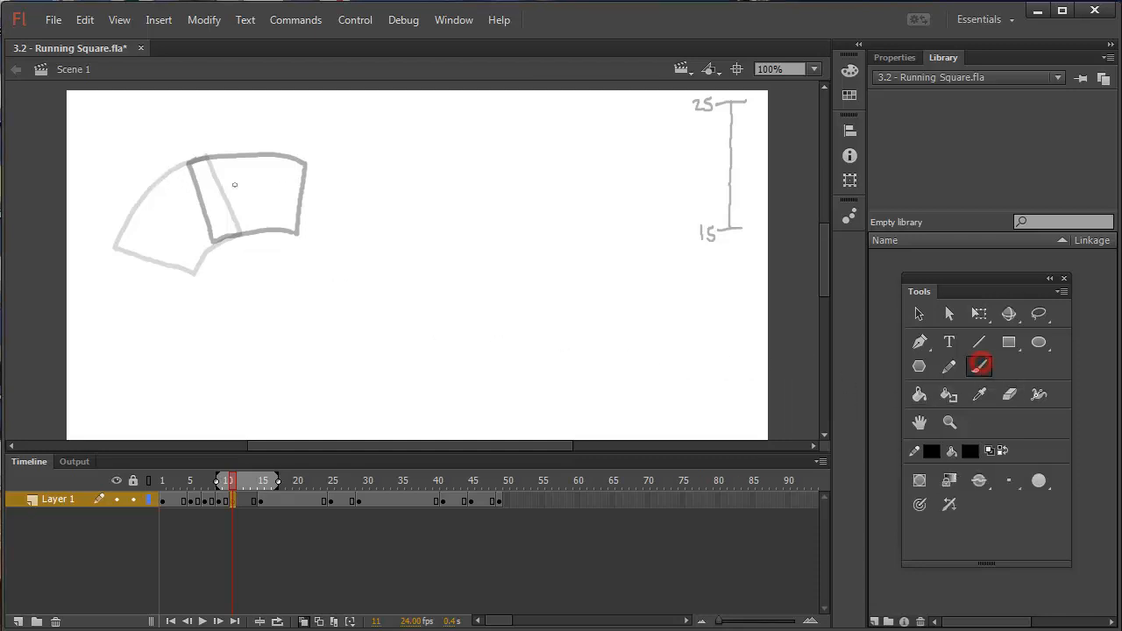
mouse_move(147, 200)
mouse_down()
mouse_move(204, 251)
mouse_move(268, 232)
mouse_move(141, 193)
mouse_move(172, 166)
mouse_move(249, 155)
mouse_move(266, 232)
mouse_up()
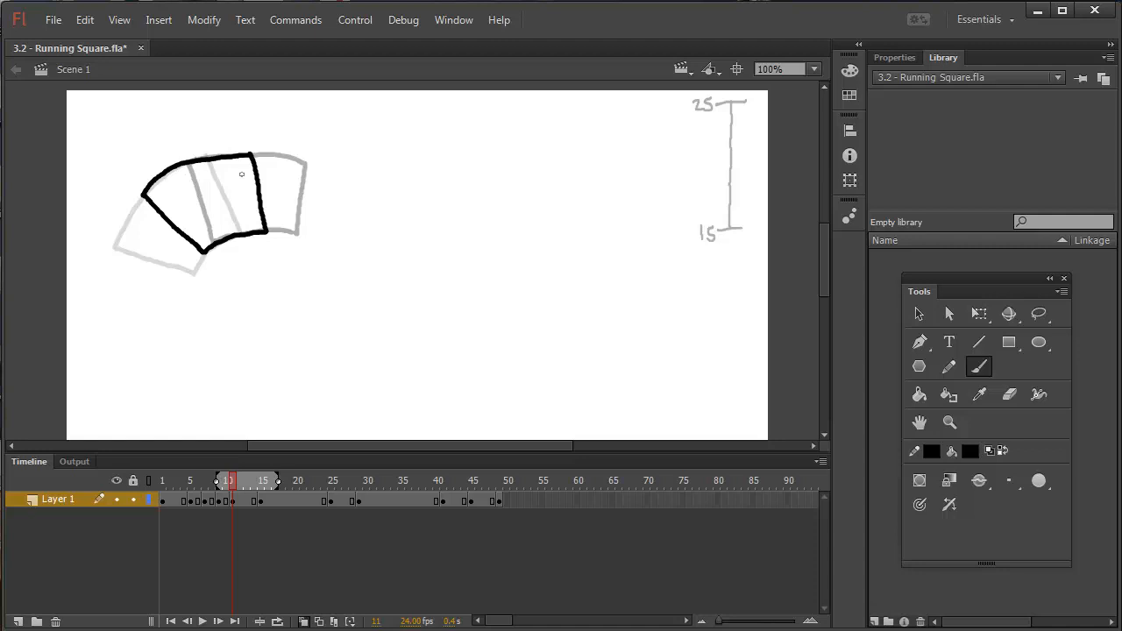
- Insert a blank keyframe at frame 13 and brush a curved square between the frame 11 drawing and the frame 15 pose
click(247, 507)
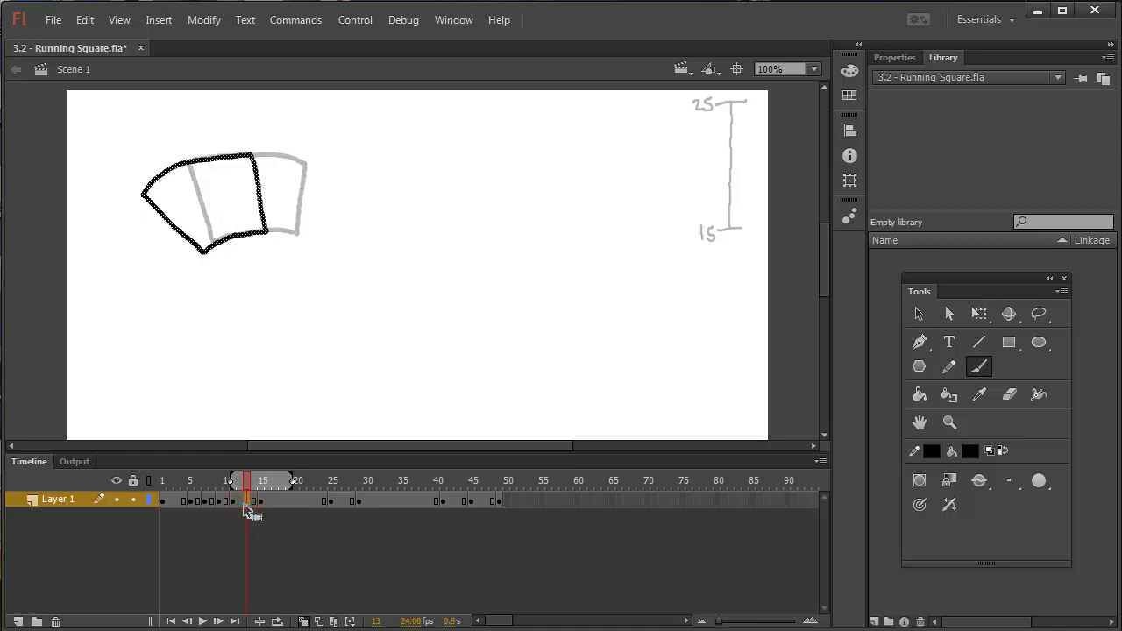
key(F7)
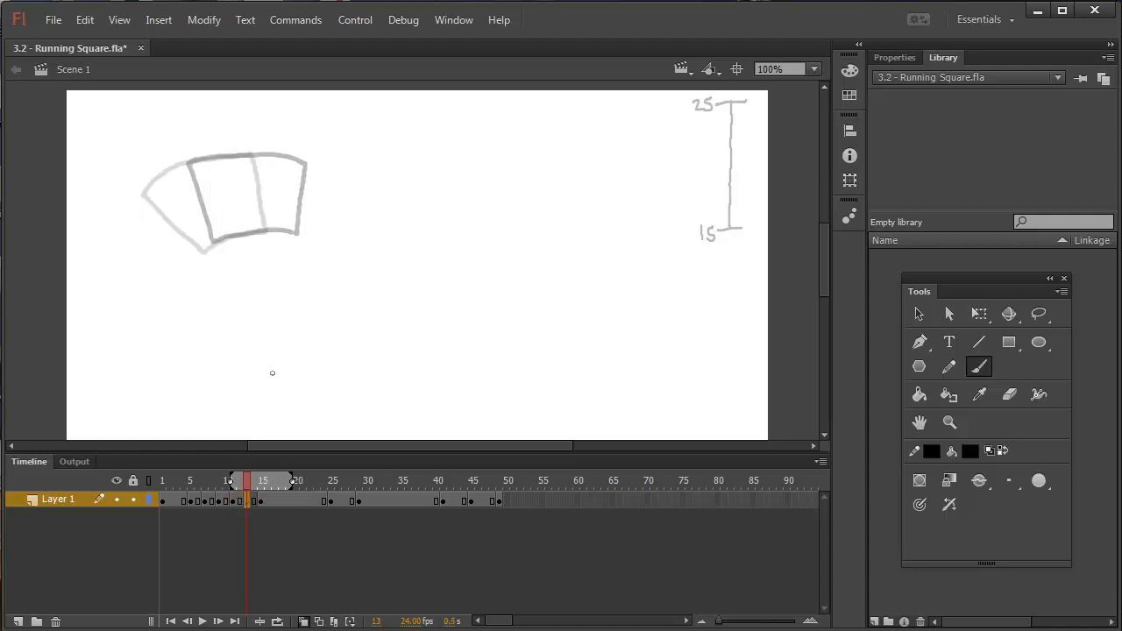
drag(295, 481, 267, 483)
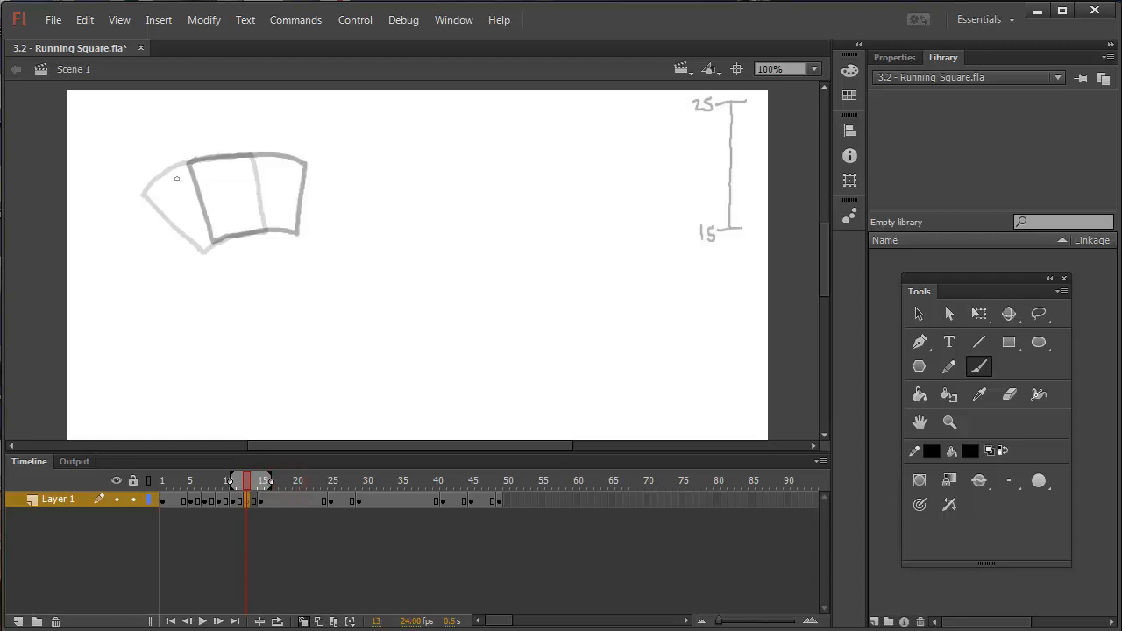
drag(175, 167, 215, 245)
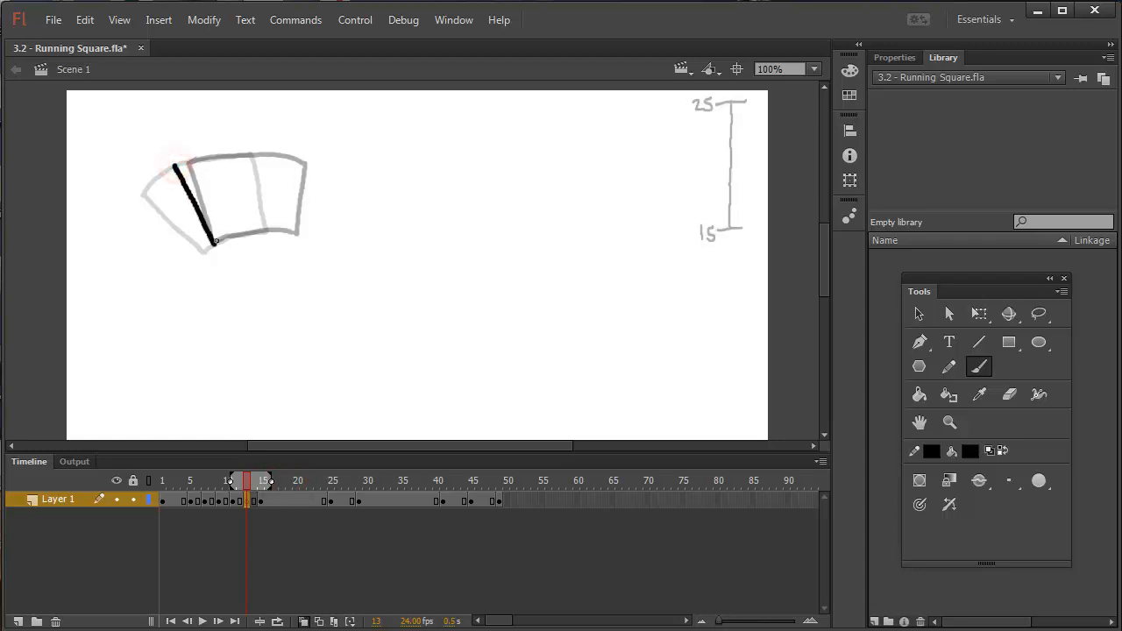
key(ctrl+z)
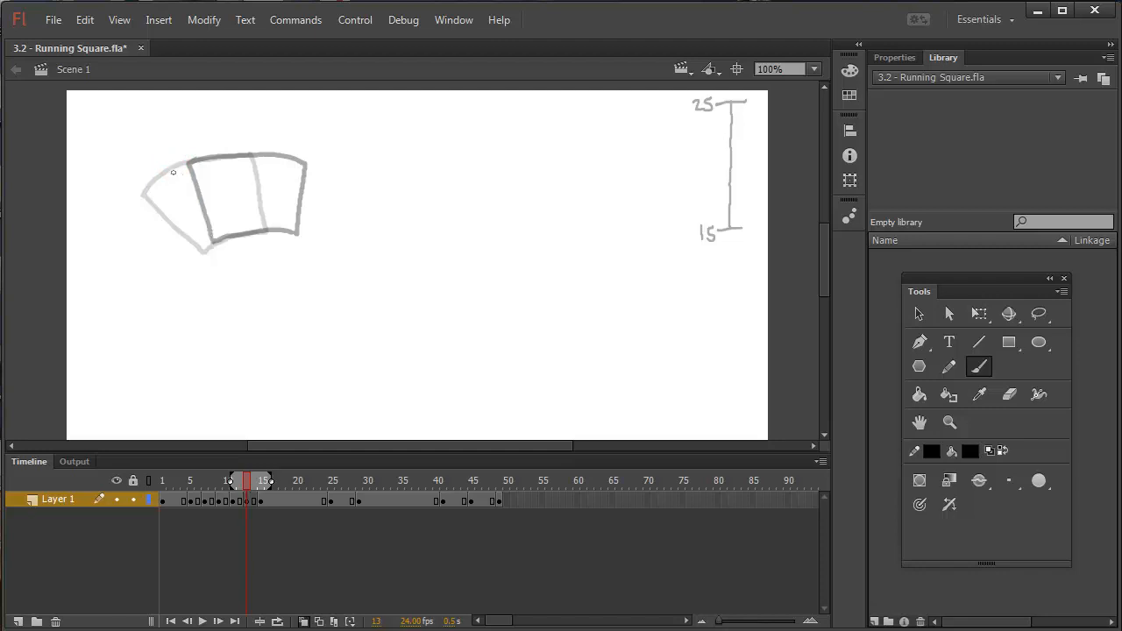
mouse_move(169, 169)
mouse_down()
mouse_move(206, 246)
mouse_move(282, 231)
mouse_up()
mouse_move(170, 170)
mouse_down()
mouse_move(276, 158)
mouse_move(282, 232)
mouse_up()
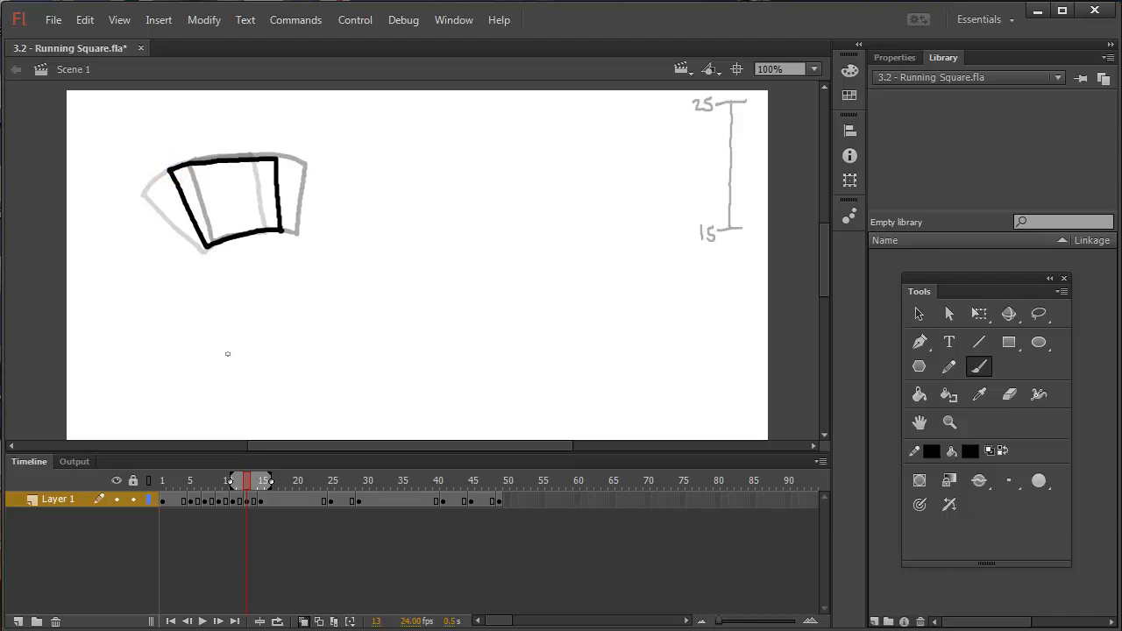
- Turn off onion skinning, loop playback over frames 4 to 15, and play back the jump
click(303, 622)
click(277, 621)
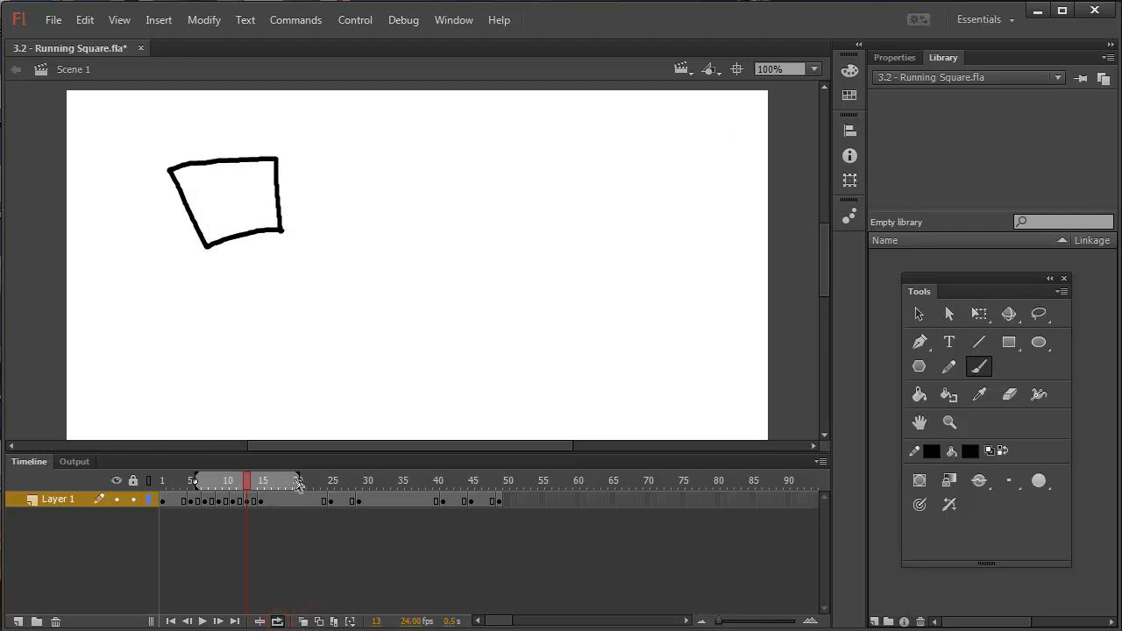
drag(296, 480, 277, 481)
drag(191, 488, 181, 484)
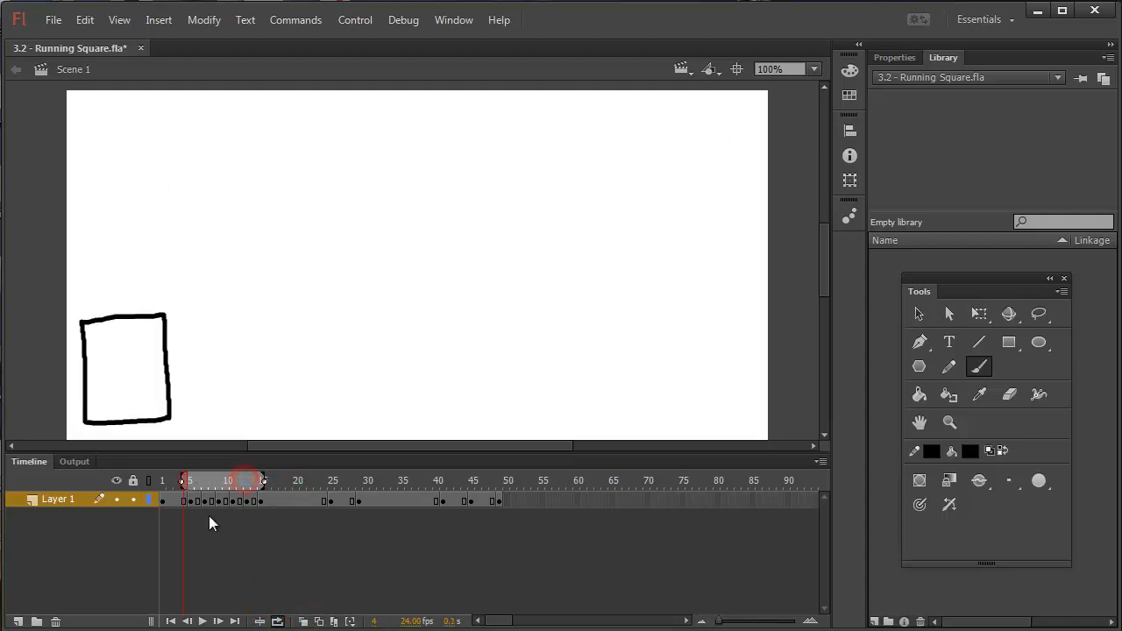
click(201, 621)
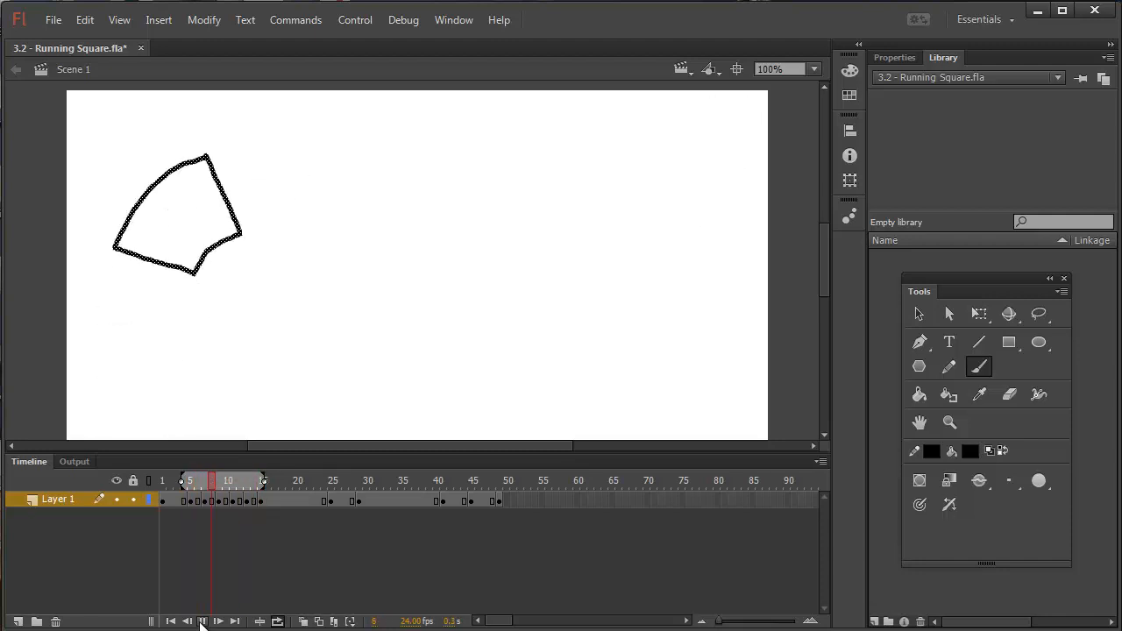
click(202, 622)
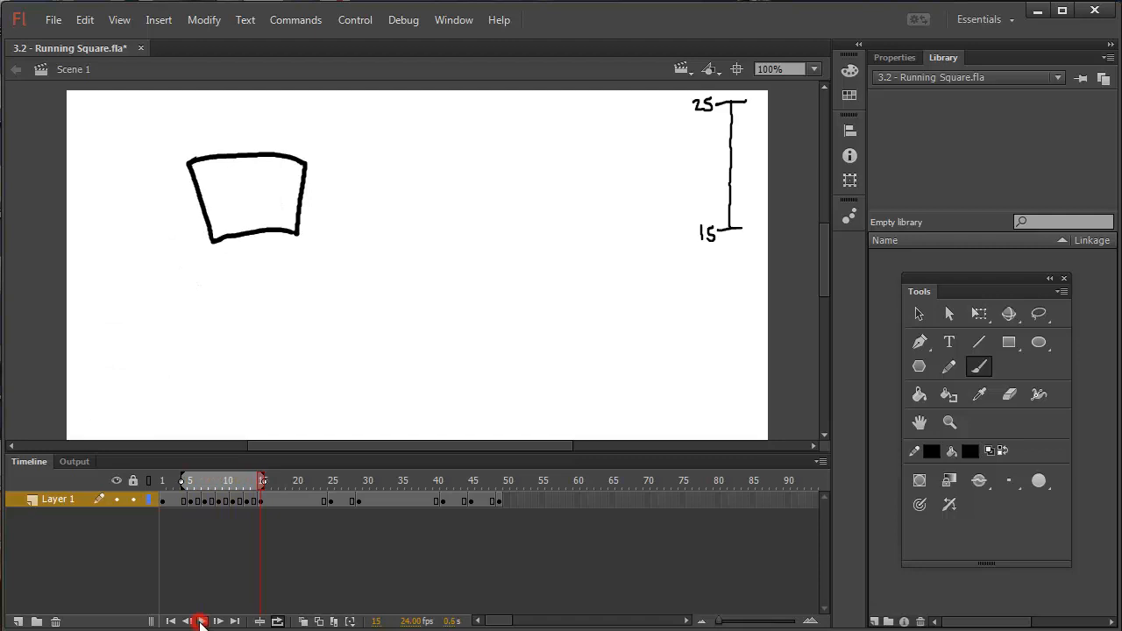
- Turn onion skinning back on from frame 15 to the frame 25 pose and brush four tick marks on the 15–25 timing chart, halving toward 15
click(302, 621)
drag(260, 484, 262, 483)
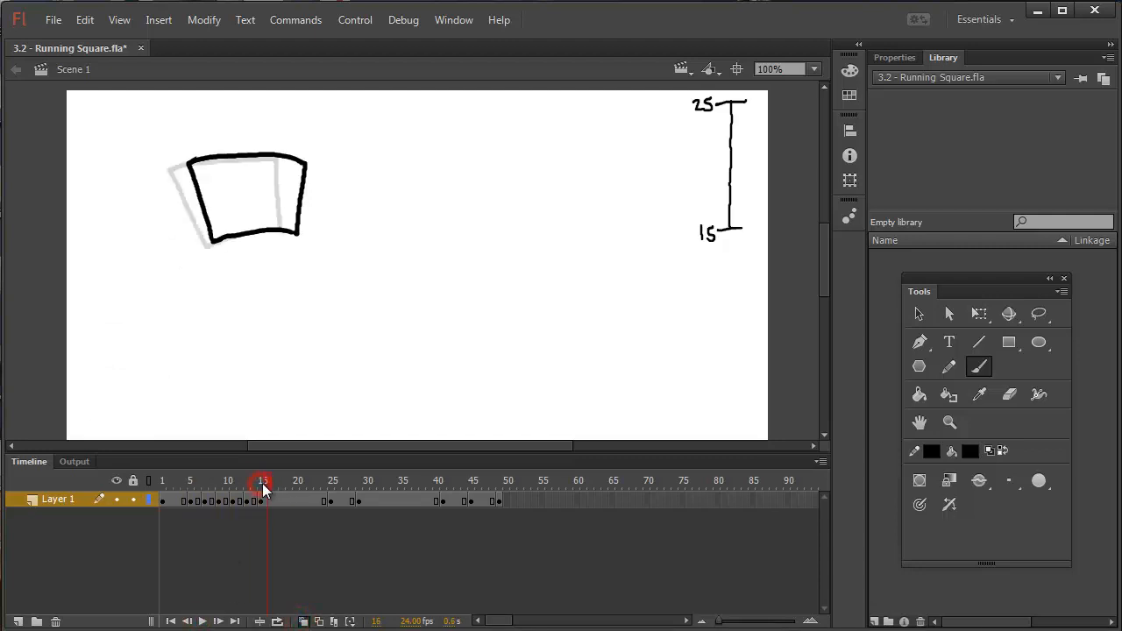
click(261, 499)
drag(245, 481, 333, 482)
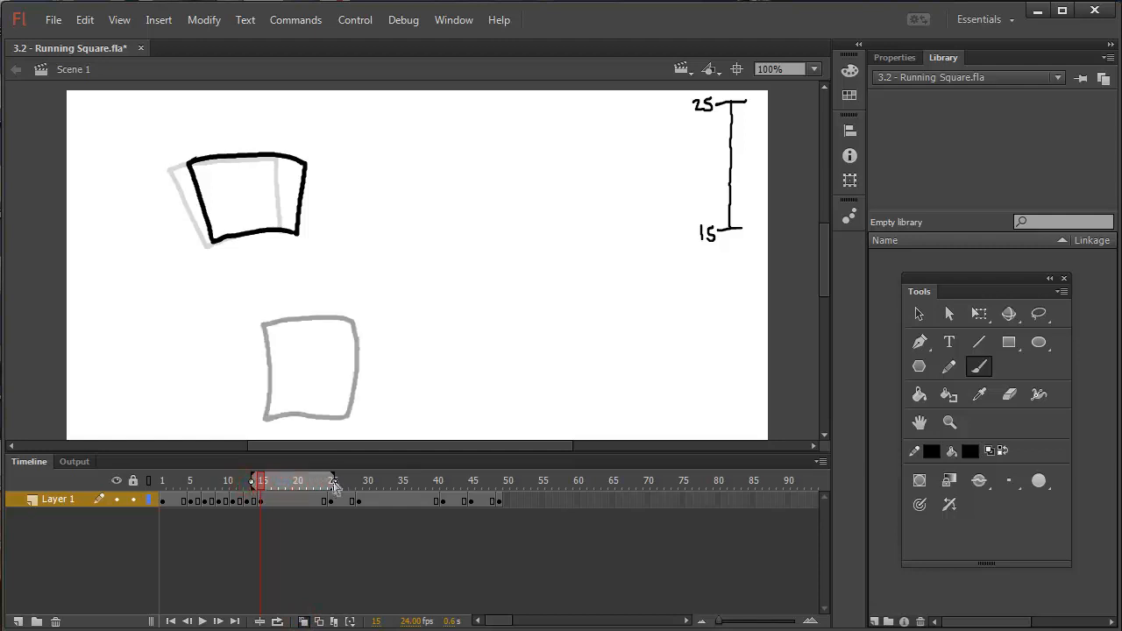
drag(256, 486, 267, 483)
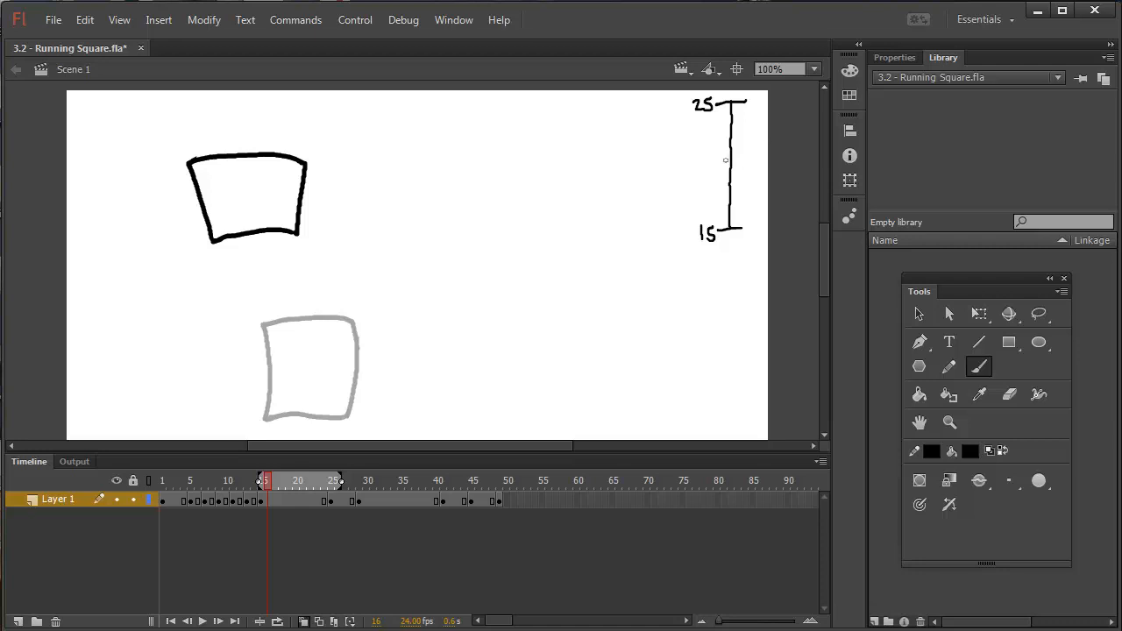
drag(721, 165, 741, 165)
mouse_move(723, 196)
mouse_down()
mouse_move(740, 195)
mouse_move(724, 210)
mouse_move(739, 217)
mouse_up()
click(726, 221)
- Choose the smallest brush size and label the timing chart's tick marks 17, 19, 21 and 23
click(1005, 480)
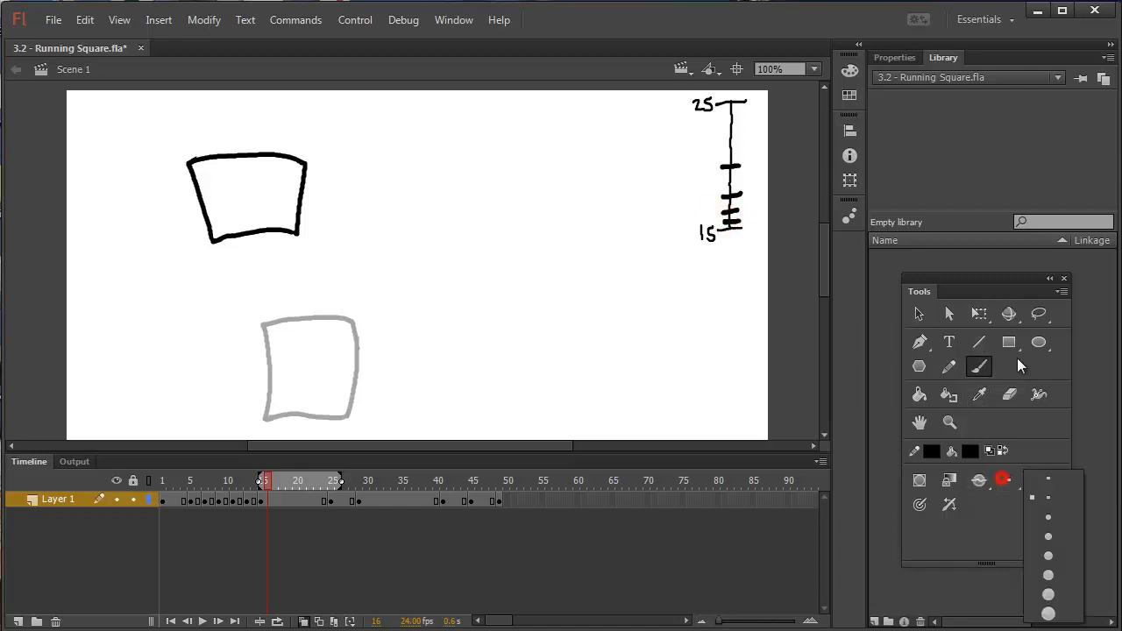
click(1040, 478)
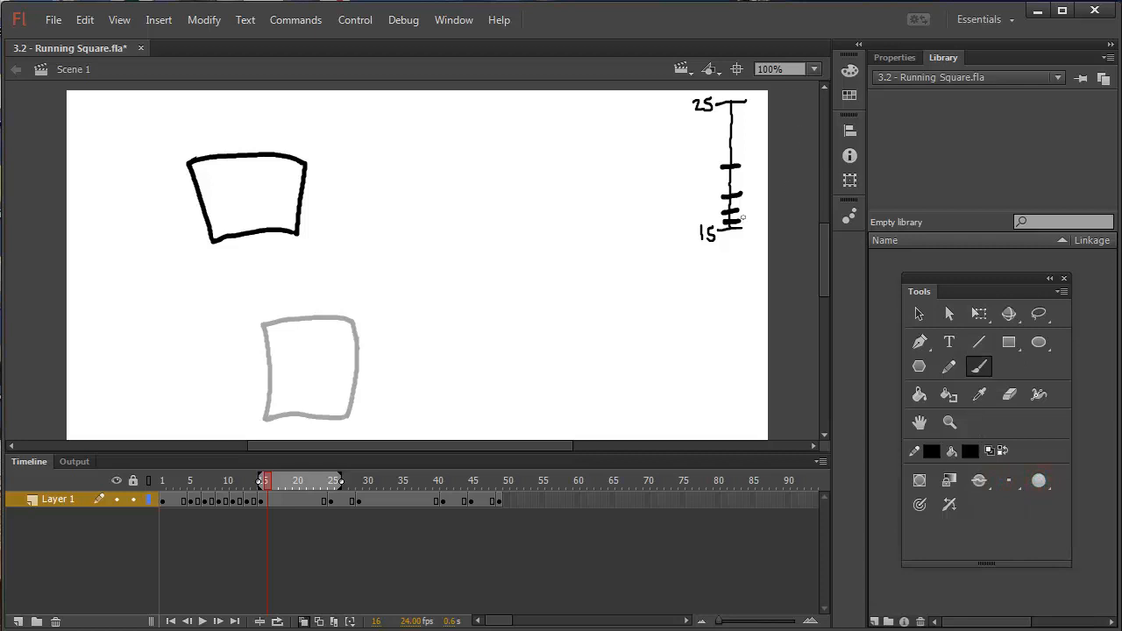
mouse_move(744, 214)
mouse_down()
mouse_move(745, 225)
mouse_move(756, 215)
mouse_move(751, 225)
mouse_move(709, 216)
mouse_move(754, 200)
mouse_up()
drag(699, 158, 709, 171)
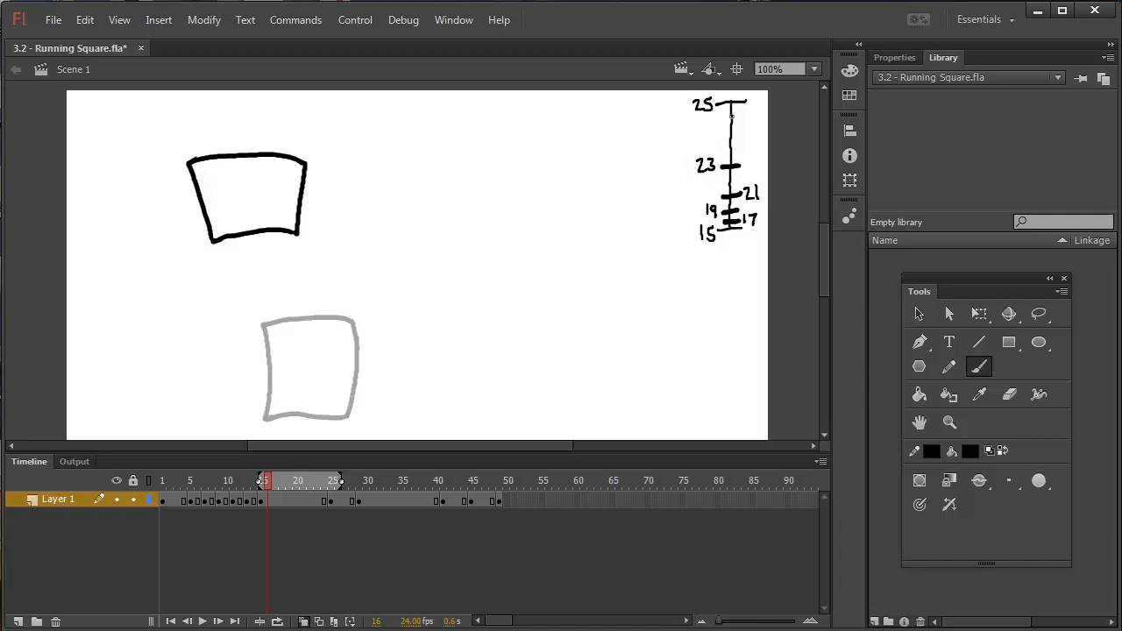
- Insert a blank keyframe at frame 23 and end the onion skin range at frame 25
click(318, 501)
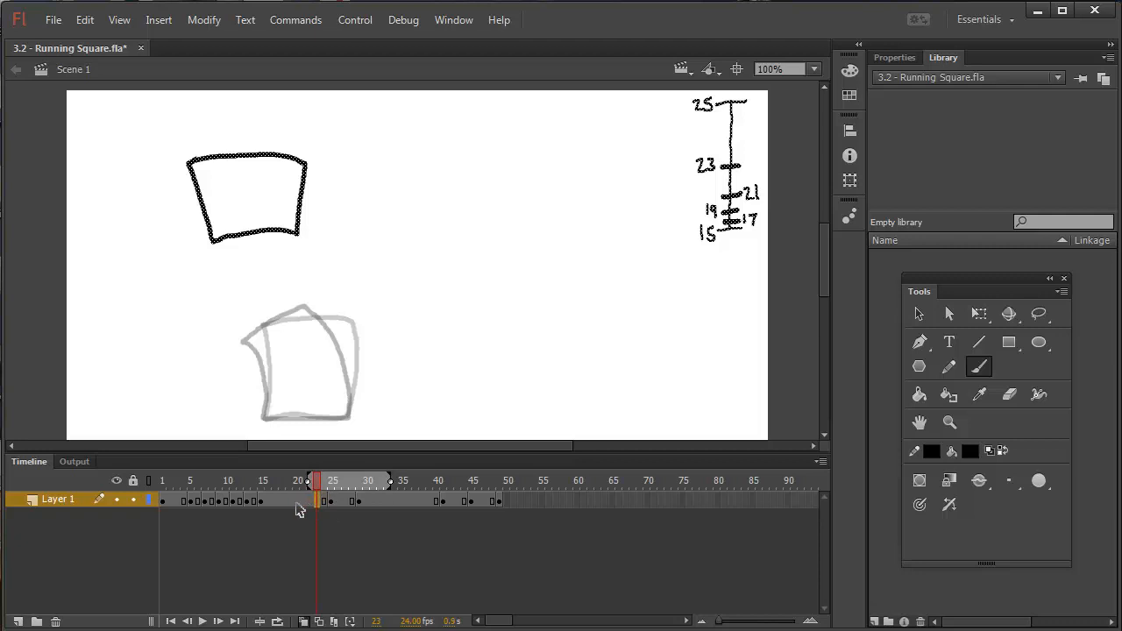
click(298, 509)
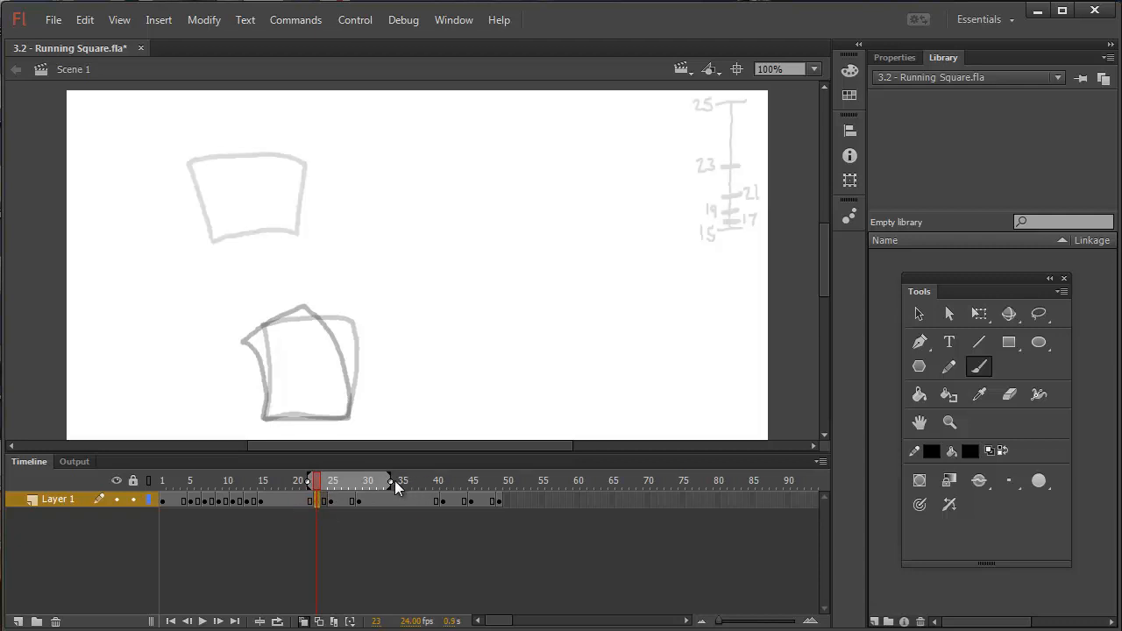
drag(392, 481, 332, 491)
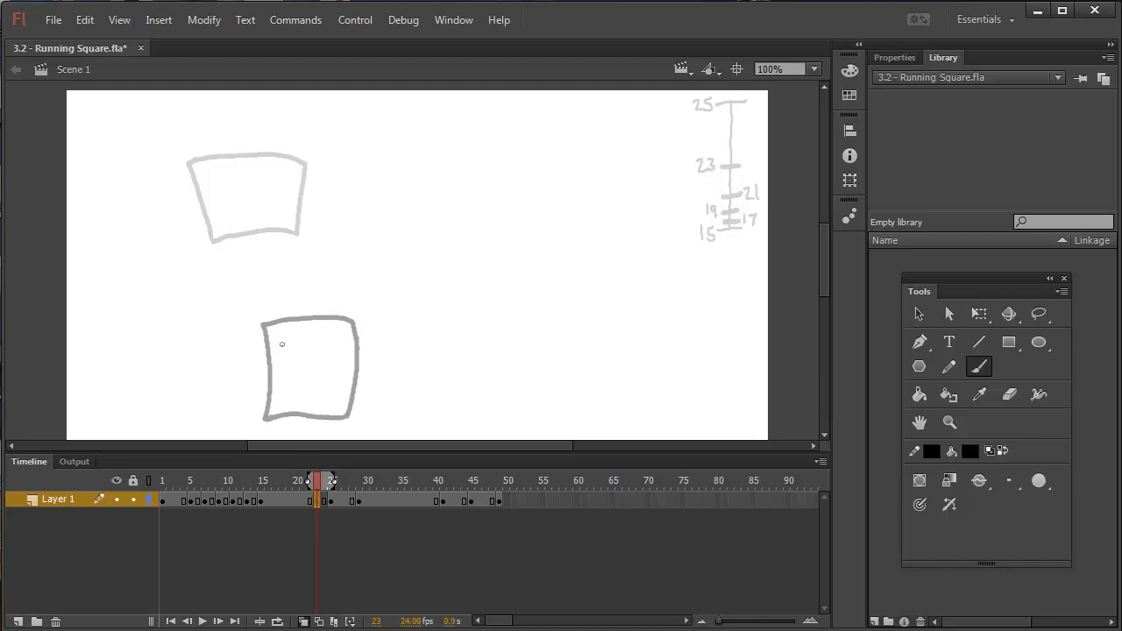
right_click(240, 239)
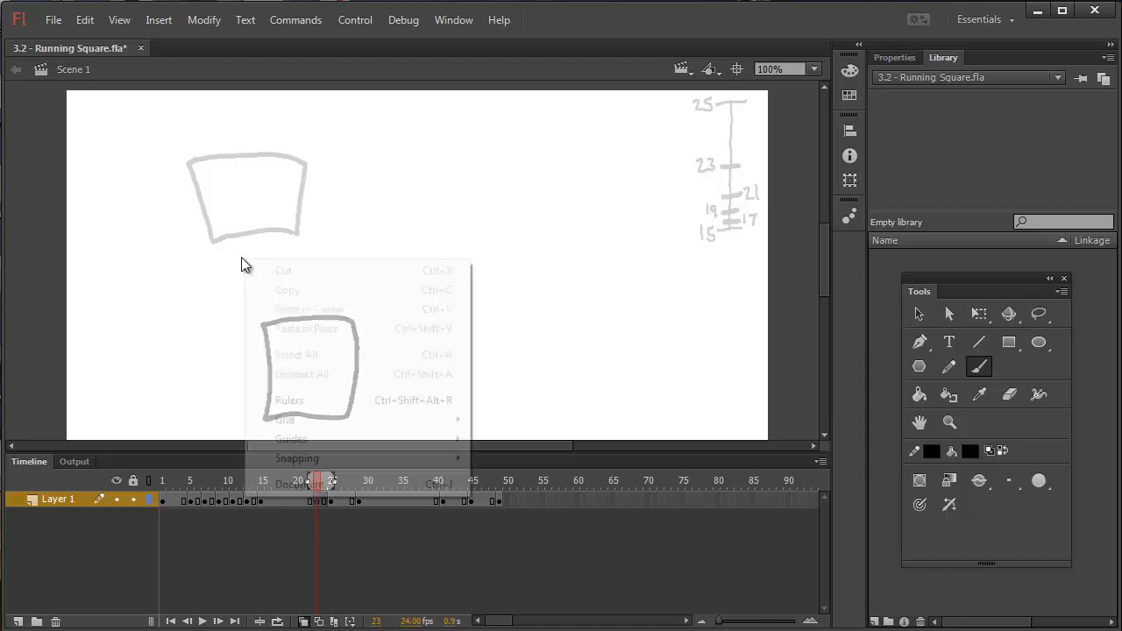
click(238, 255)
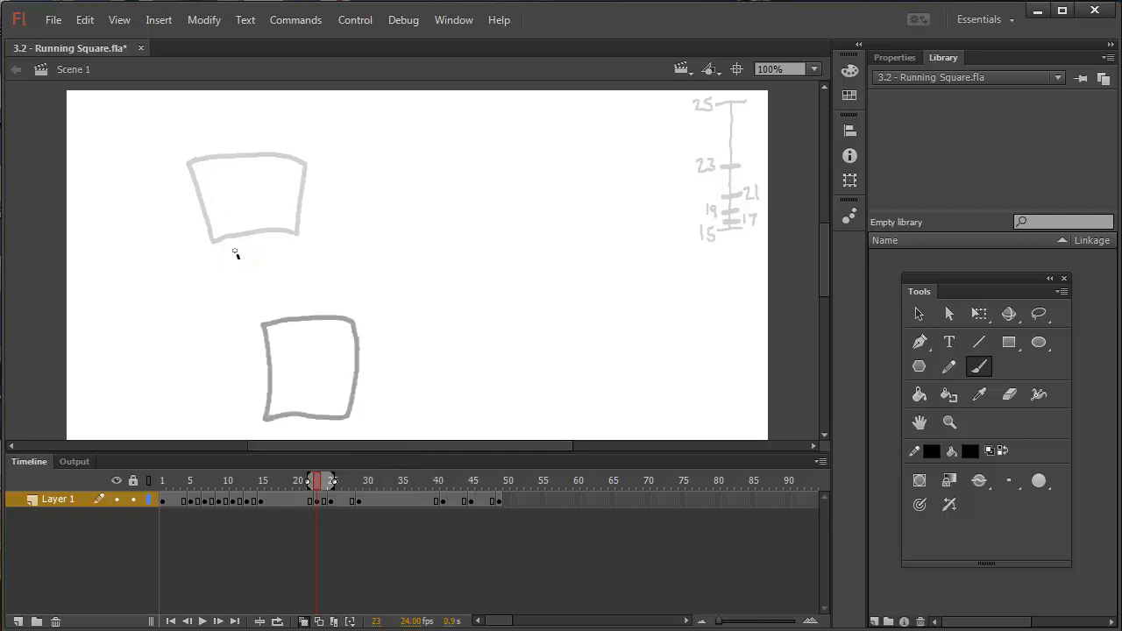
- Make the brush one size larger and erase the trial strokes between the two poses on frame 23
mouse_move(230, 241)
mouse_down()
mouse_move(258, 302)
mouse_move(344, 292)
mouse_up()
click(1039, 480)
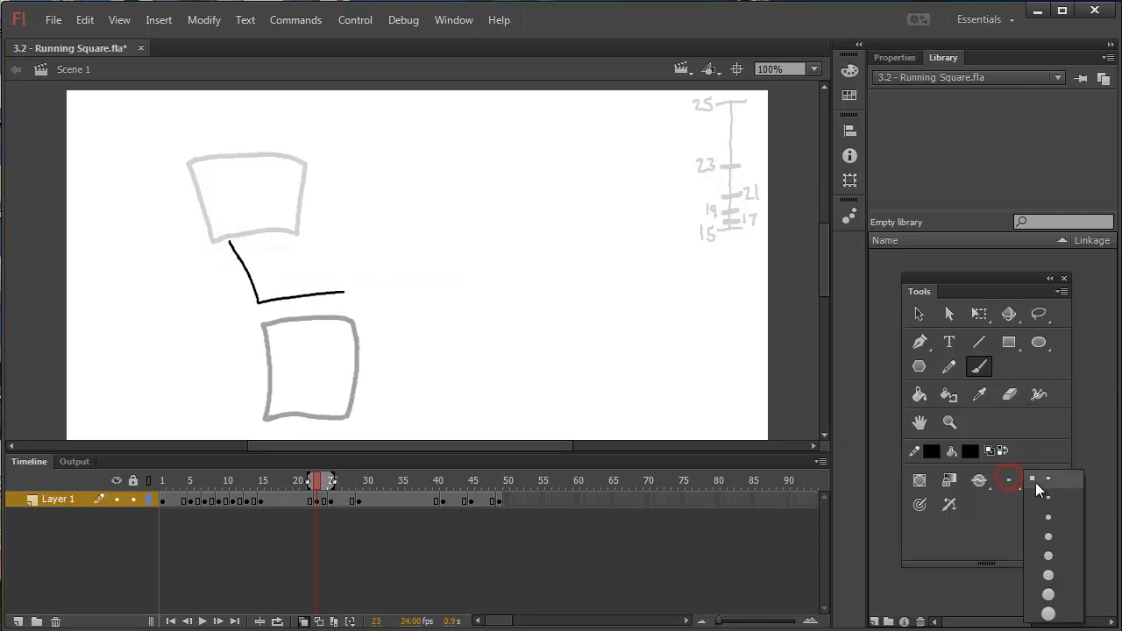
click(1042, 491)
drag(217, 231, 259, 306)
key(e)
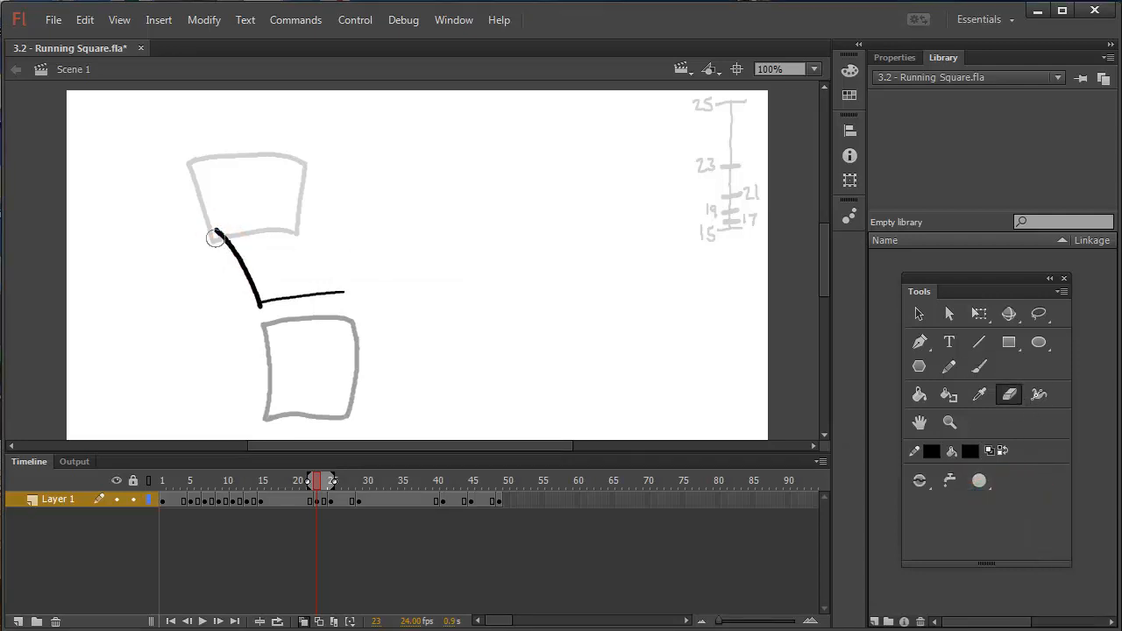
mouse_move(213, 234)
mouse_down()
mouse_move(243, 278)
mouse_move(280, 296)
mouse_move(347, 292)
mouse_up()
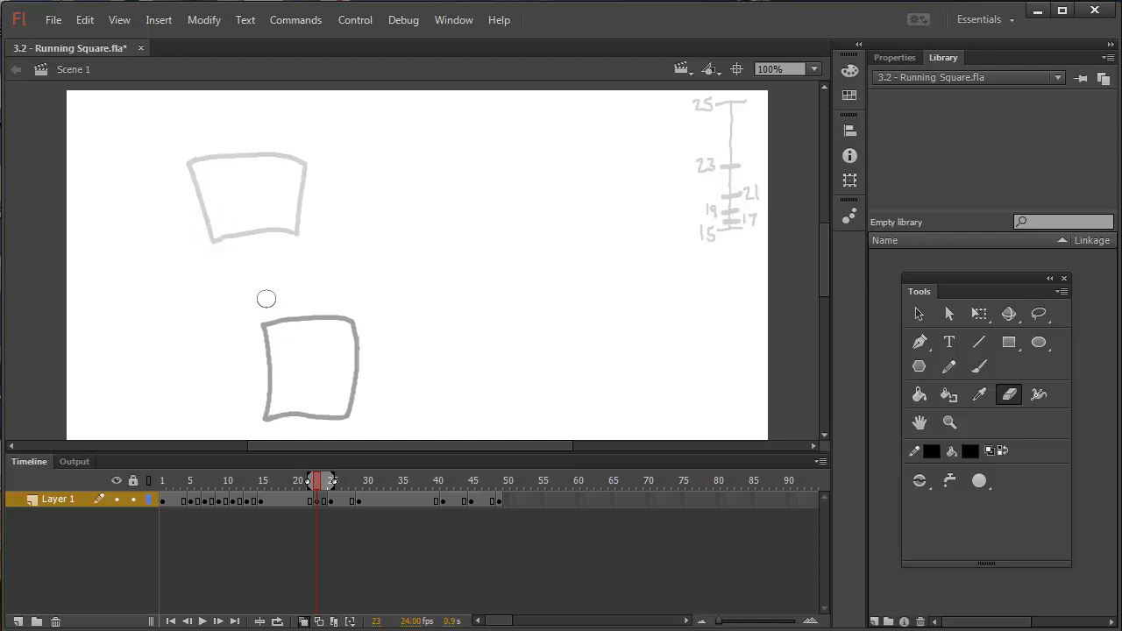
- Brush a tilted square on frame 23 between the frame 15 and frame 25 poses, overlapping the lower corner of the upper pose
mouse_move(266, 298)
mouse_down()
mouse_move(241, 240)
mouse_move(264, 296)
mouse_move(344, 287)
mouse_up()
key(b)
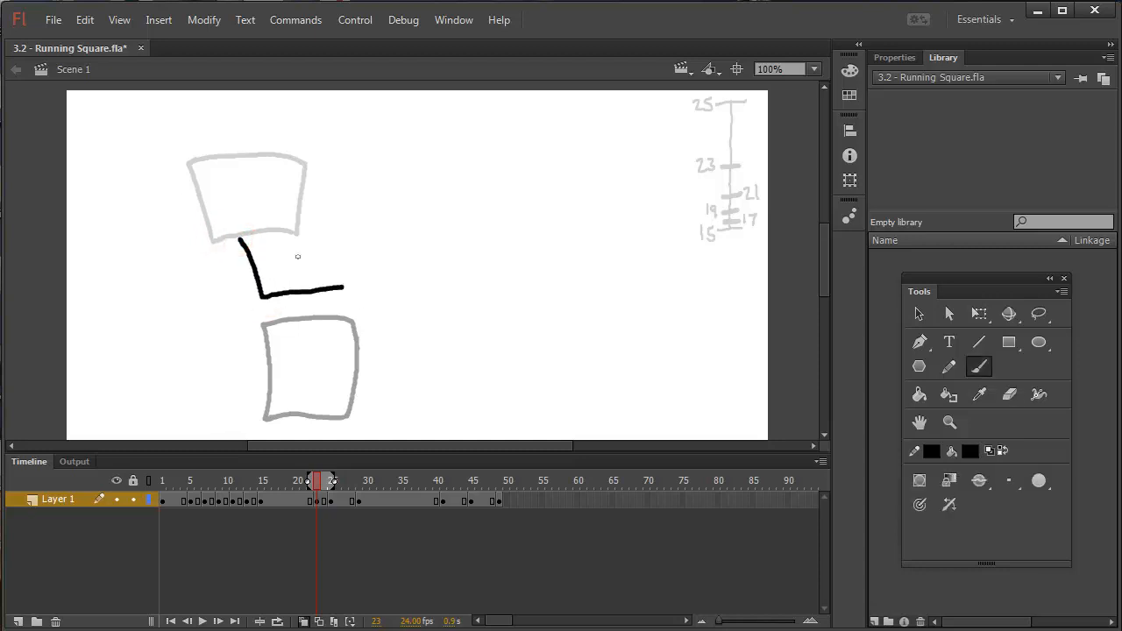
mouse_move(237, 234)
mouse_down()
mouse_move(231, 225)
mouse_move(309, 204)
mouse_move(344, 289)
mouse_up()
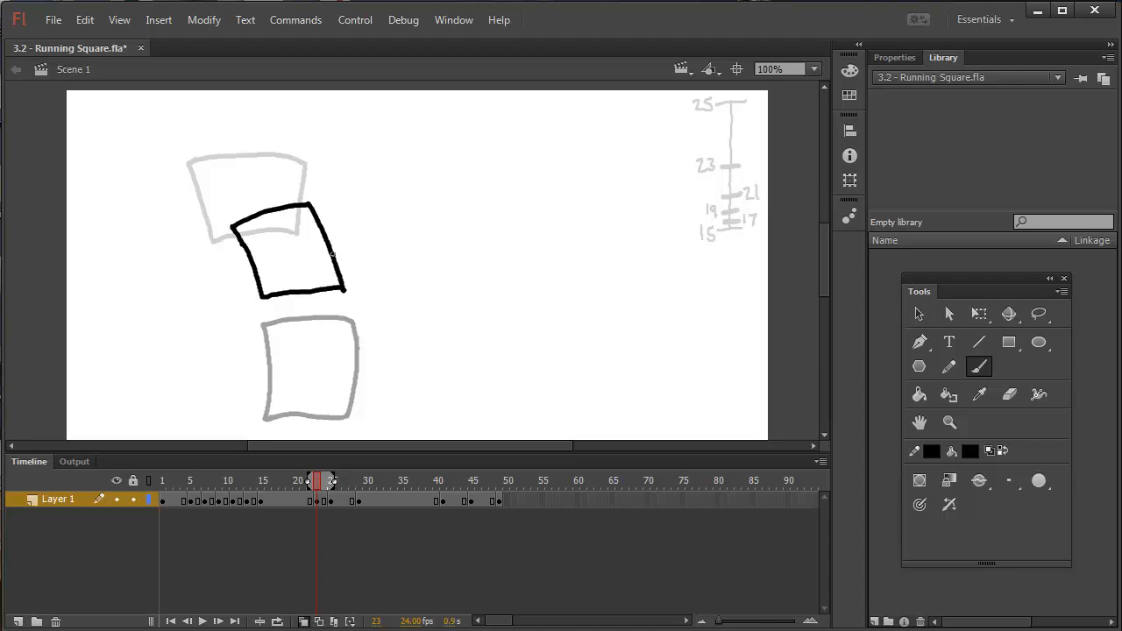
- Insert a blank keyframe at frame 21, brush a rotated curved square between the frame 15 and 23 drawings, and erase the overshooting line end
click(274, 480)
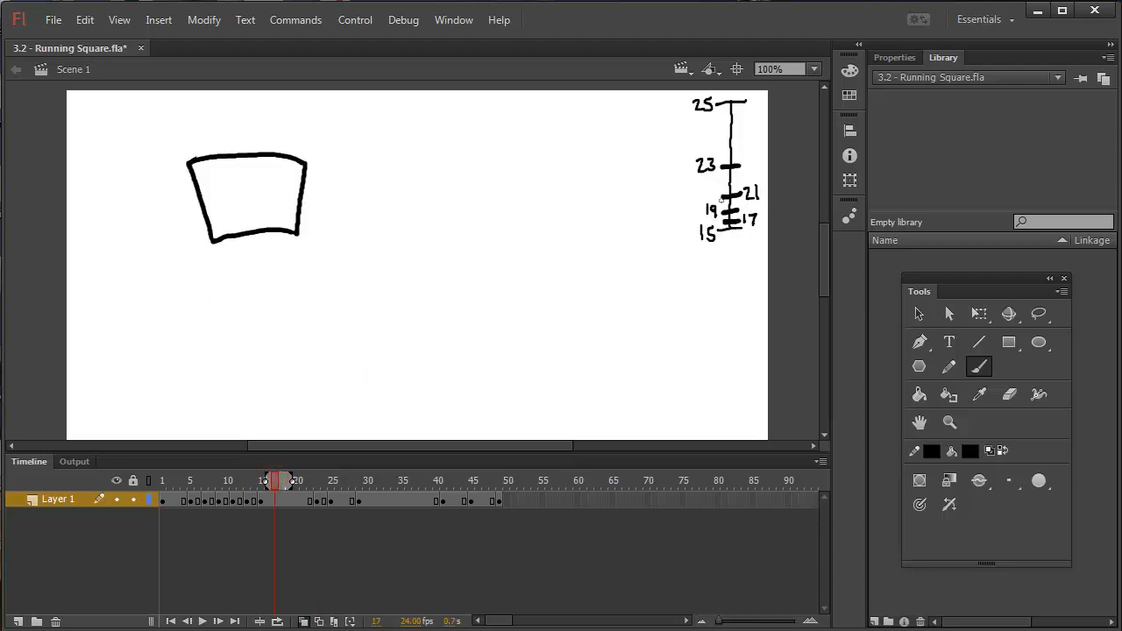
click(296, 500)
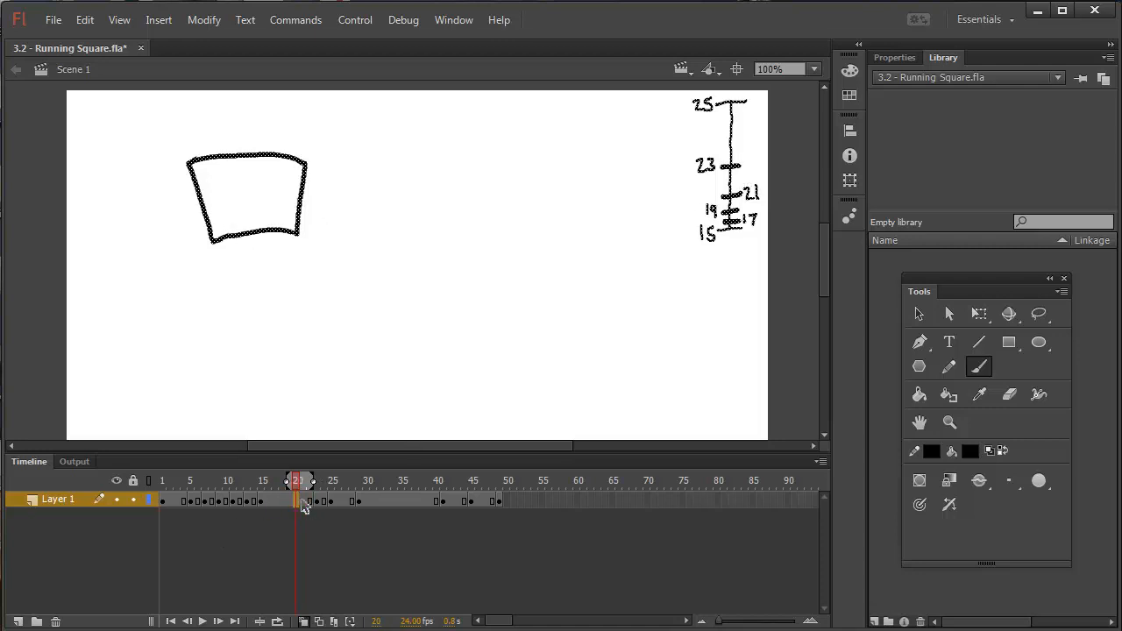
click(303, 500)
key(F7)
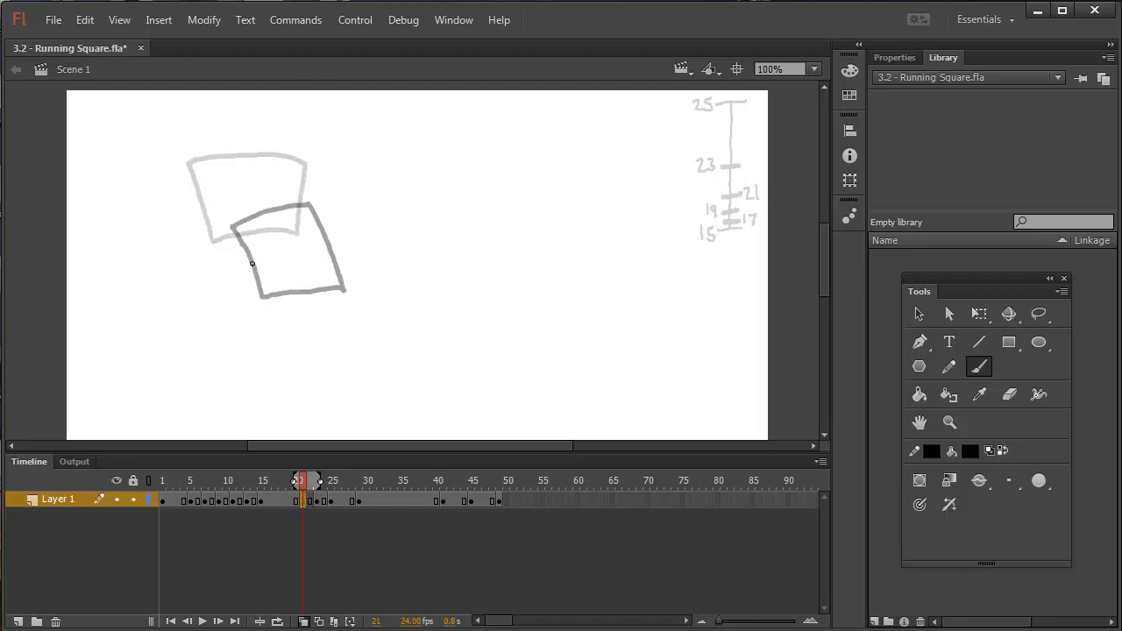
drag(252, 263, 336, 239)
mouse_move(221, 235)
mouse_down()
mouse_move(234, 161)
mouse_move(253, 161)
mouse_move(290, 179)
mouse_move(331, 240)
mouse_up()
drag(222, 235, 254, 269)
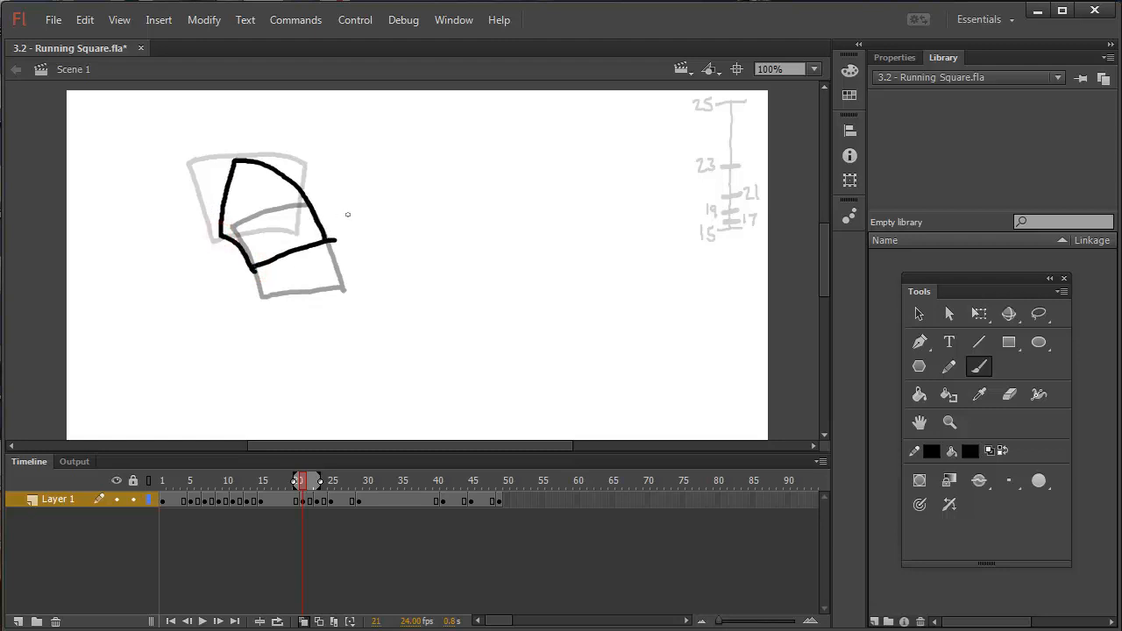
key(e)
drag(344, 242, 326, 238)
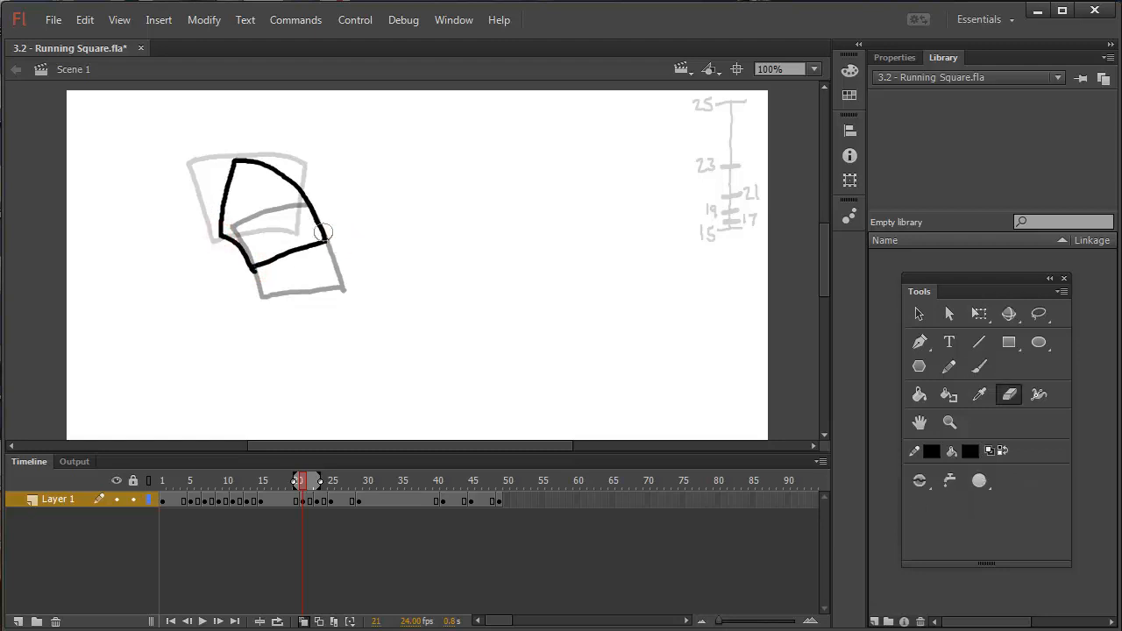
- Insert a blank keyframe at frame 19 and brush a curved square between the frame 15 pose and the frame 21 drawing
click(289, 500)
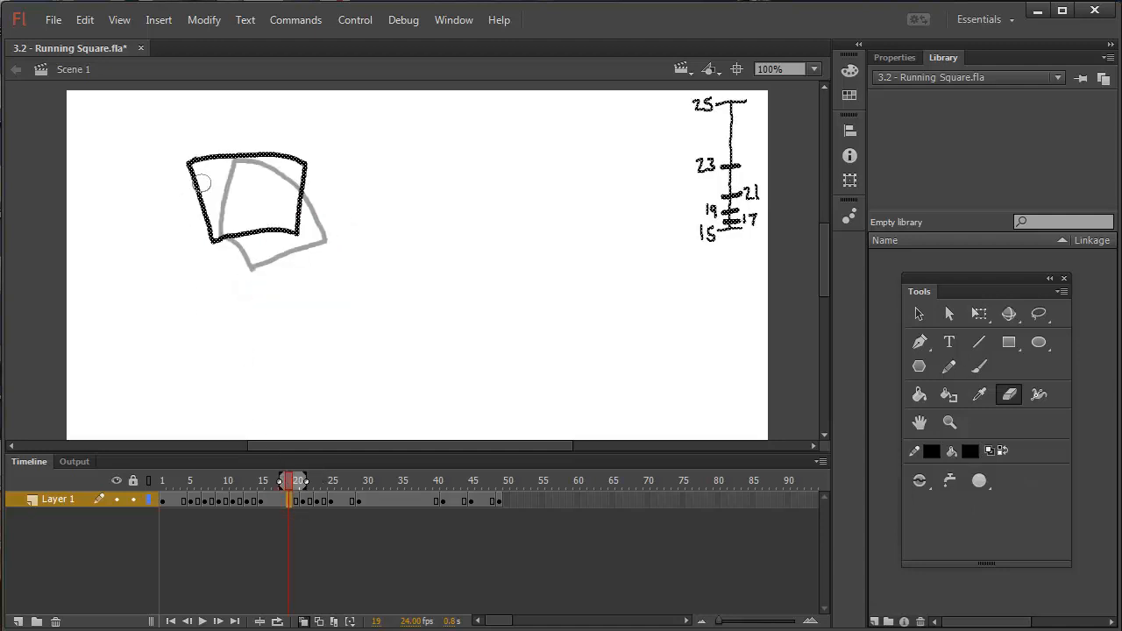
key(Delete)
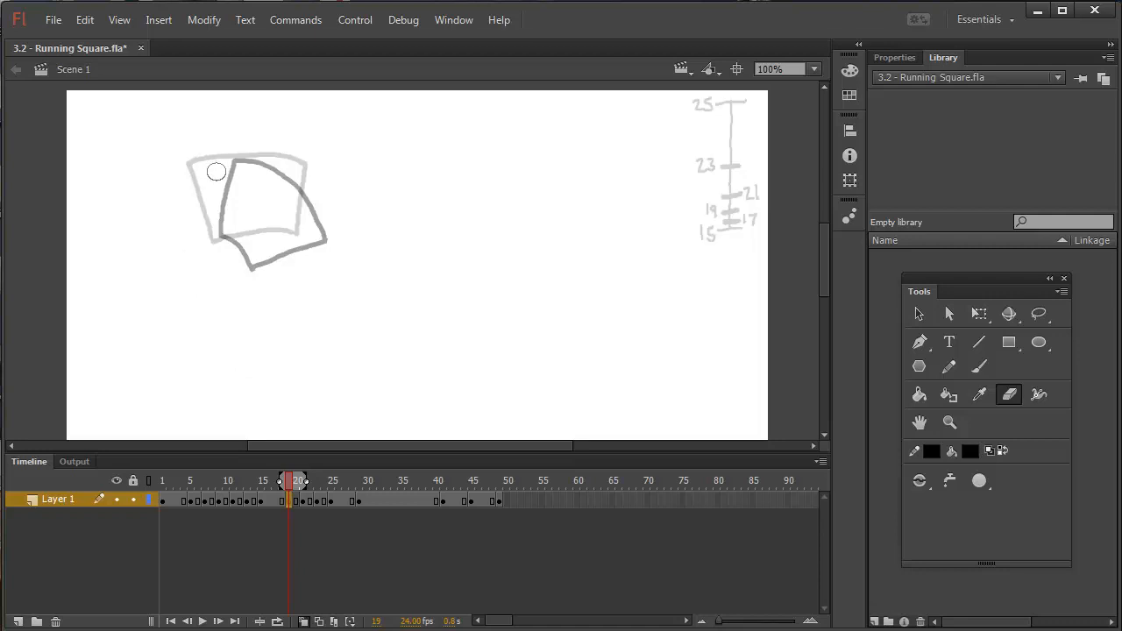
key(b)
mouse_move(213, 163)
mouse_down()
mouse_move(219, 235)
mouse_move(244, 255)
mouse_move(317, 213)
mouse_move(211, 160)
mouse_move(268, 168)
mouse_move(317, 219)
mouse_up()
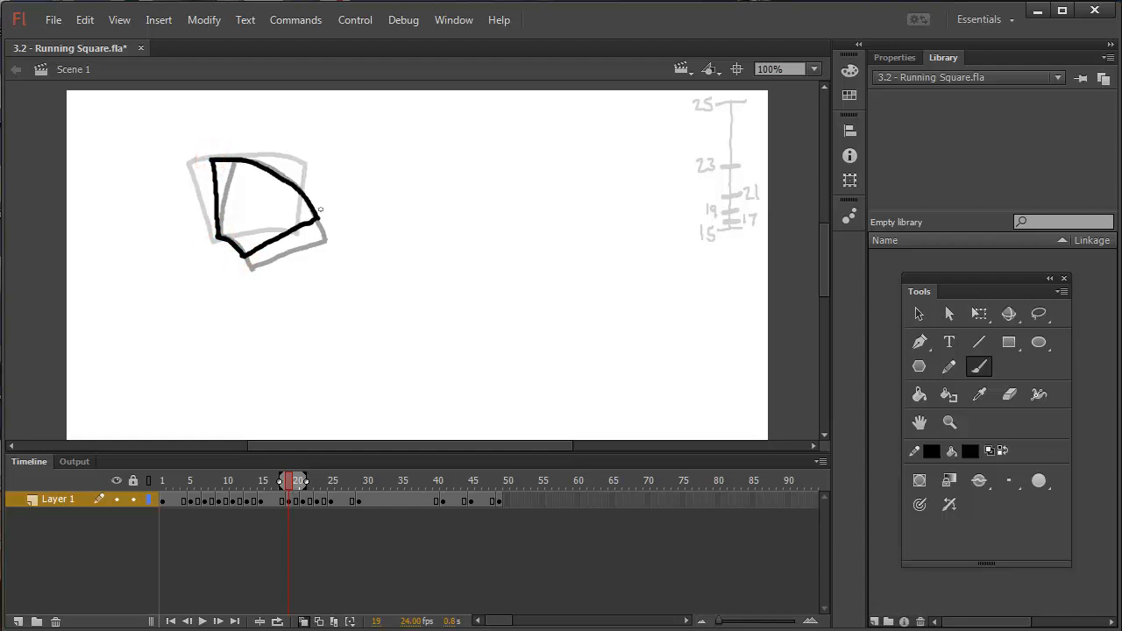
- Compare frame 17 with frame 19, then erase and rebrush the lower-right corner of frame 19's curved square slightly lower
click(274, 499)
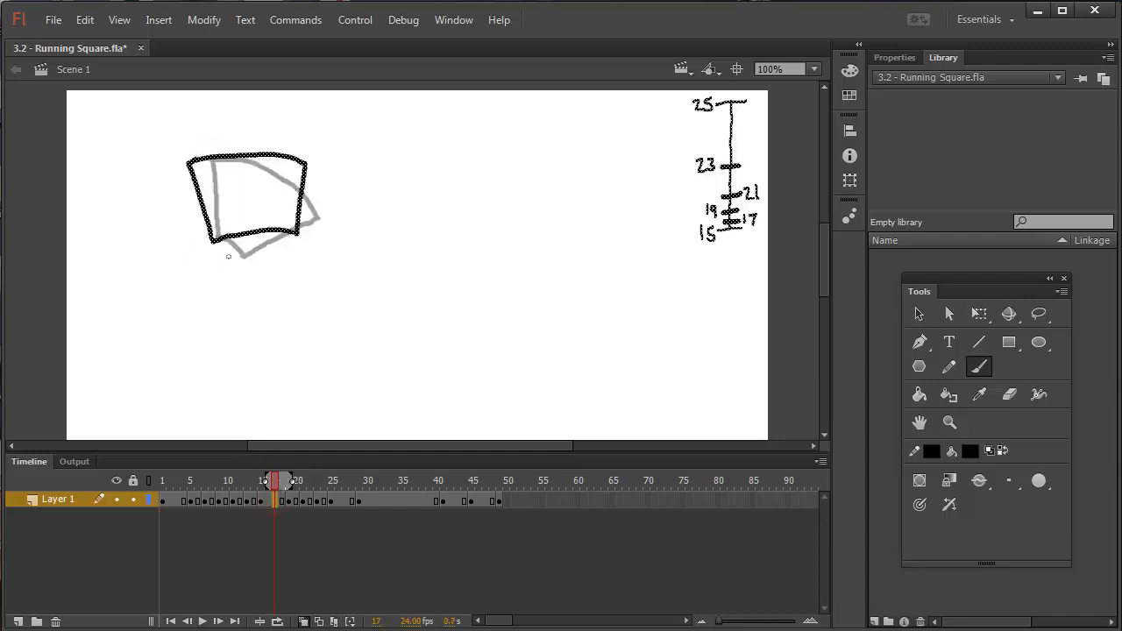
click(288, 500)
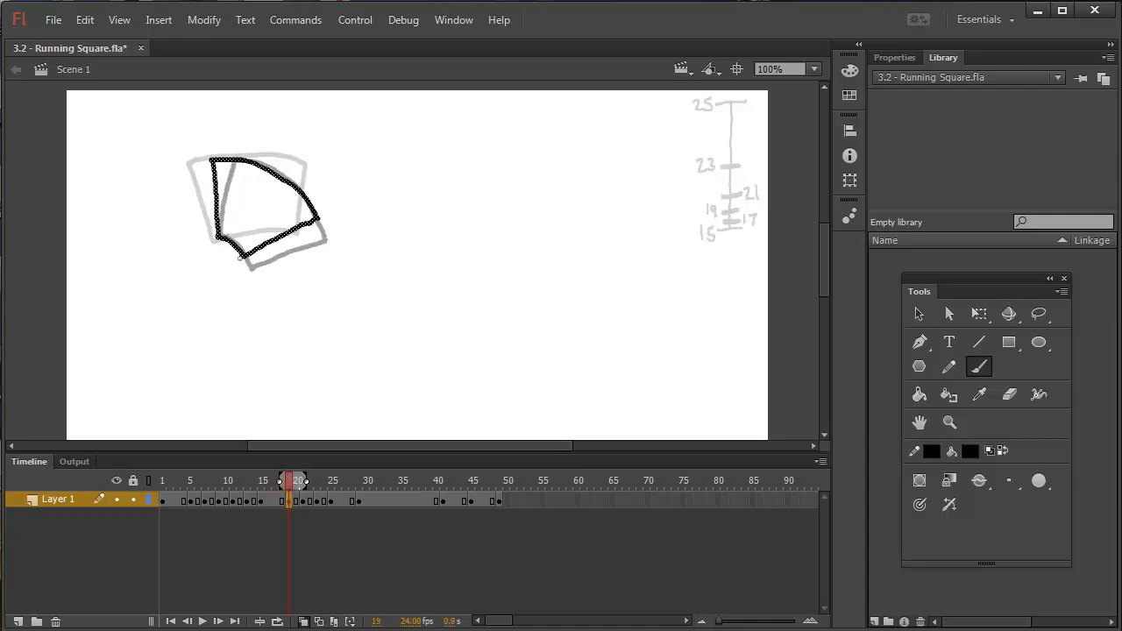
mouse_move(235, 244)
mouse_down()
mouse_move(249, 261)
mouse_move(316, 217)
mouse_up()
key(e)
key(b)
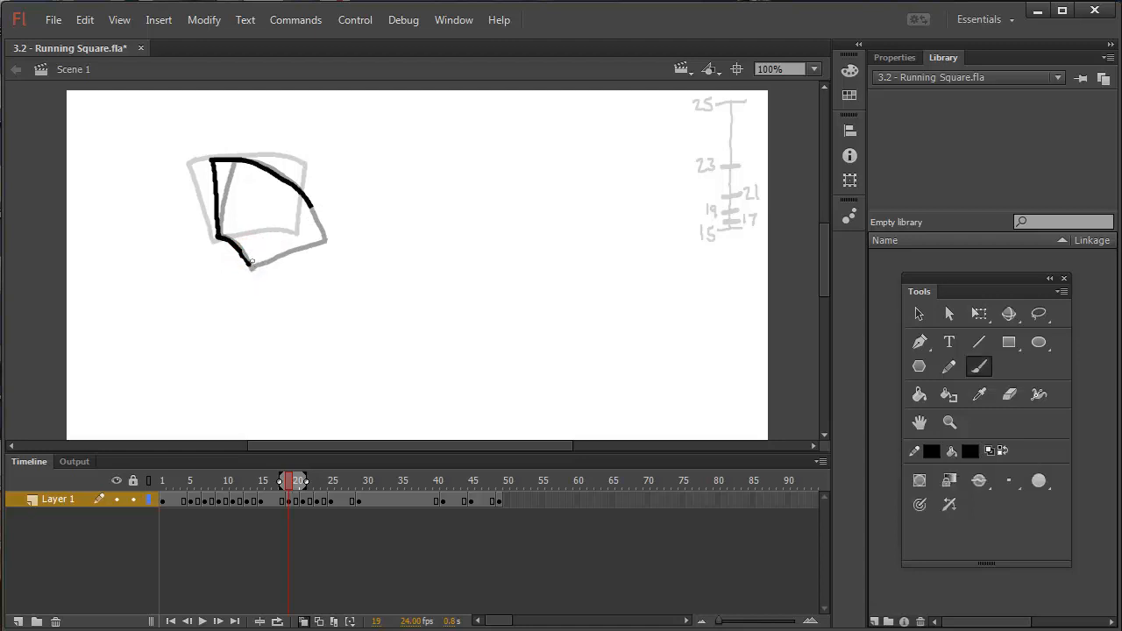
mouse_move(249, 263)
mouse_down()
mouse_move(314, 237)
mouse_move(312, 208)
mouse_up()
- Insert a blank keyframe at frame 17 and brush a curved square between the frame 15 pose and the frame 19 drawing, undoing misplaced strokes
click(275, 499)
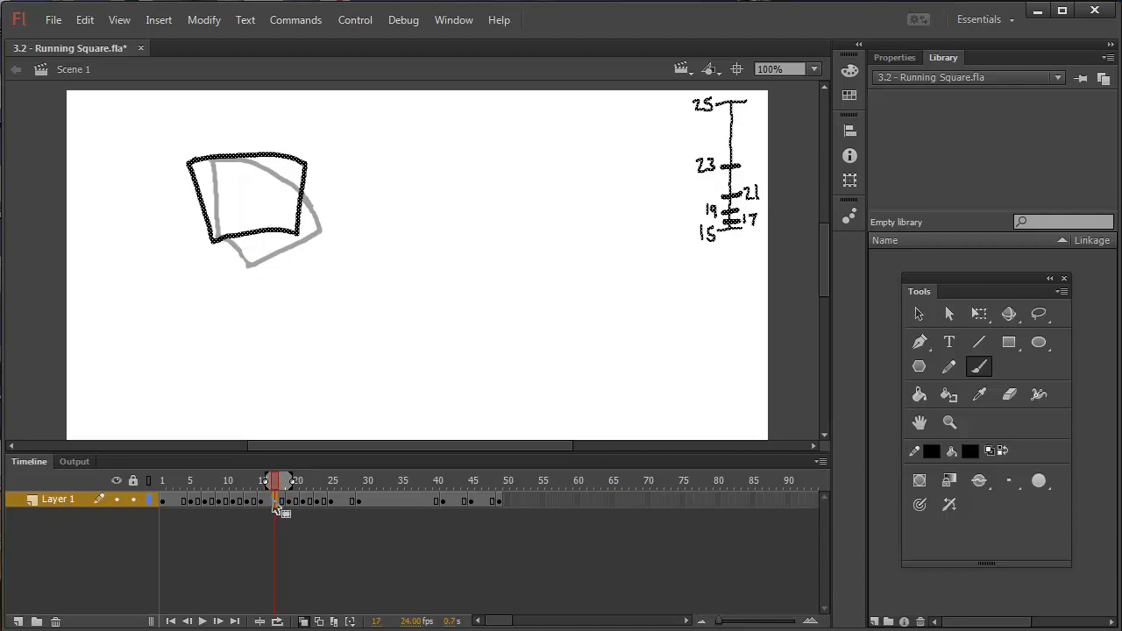
key(F7)
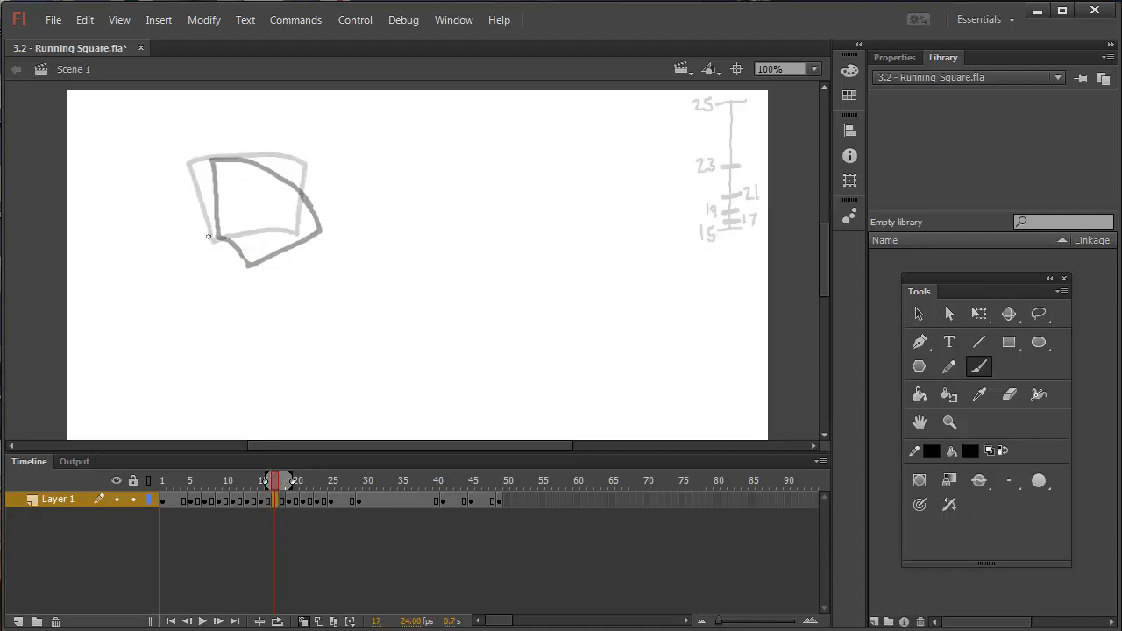
mouse_move(209, 235)
mouse_down()
mouse_move(241, 237)
mouse_move(210, 234)
mouse_move(240, 248)
mouse_move(318, 187)
mouse_up()
key(ctrl+z)
mouse_move(208, 233)
mouse_down()
mouse_move(203, 164)
mouse_move(238, 160)
mouse_move(316, 187)
mouse_up()
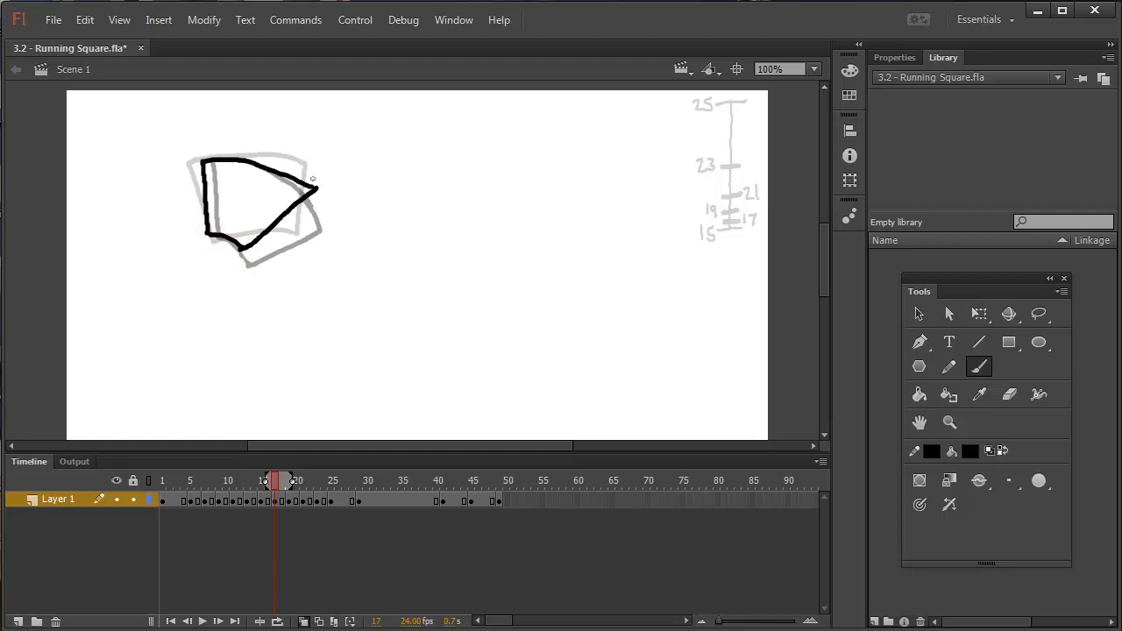
key(ctrl+z)
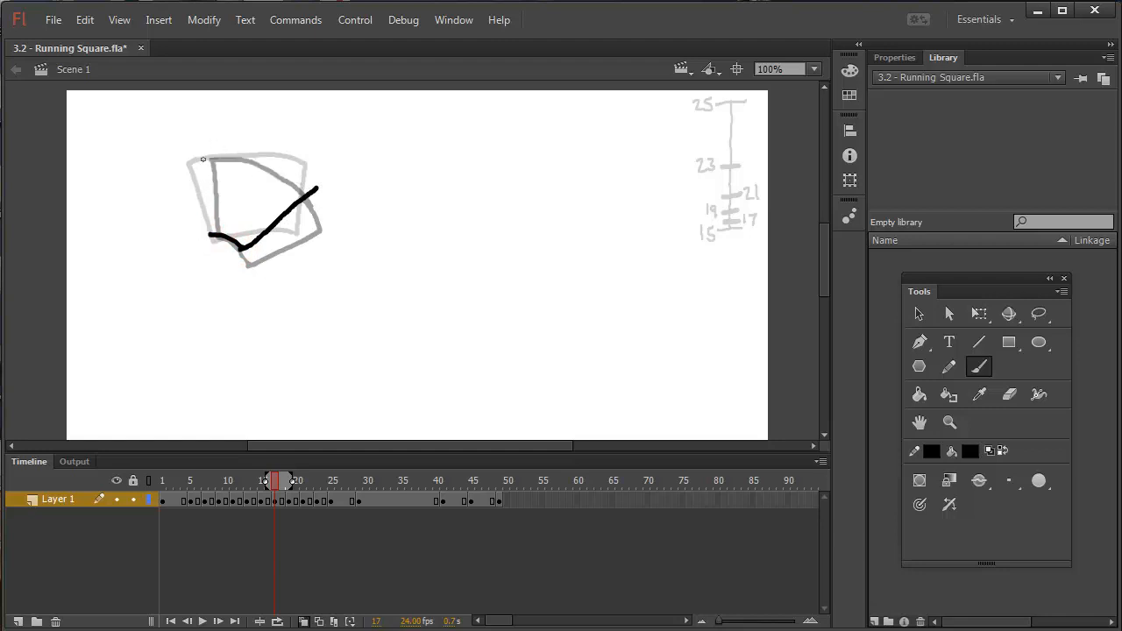
drag(203, 159, 208, 234)
drag(203, 157, 315, 186)
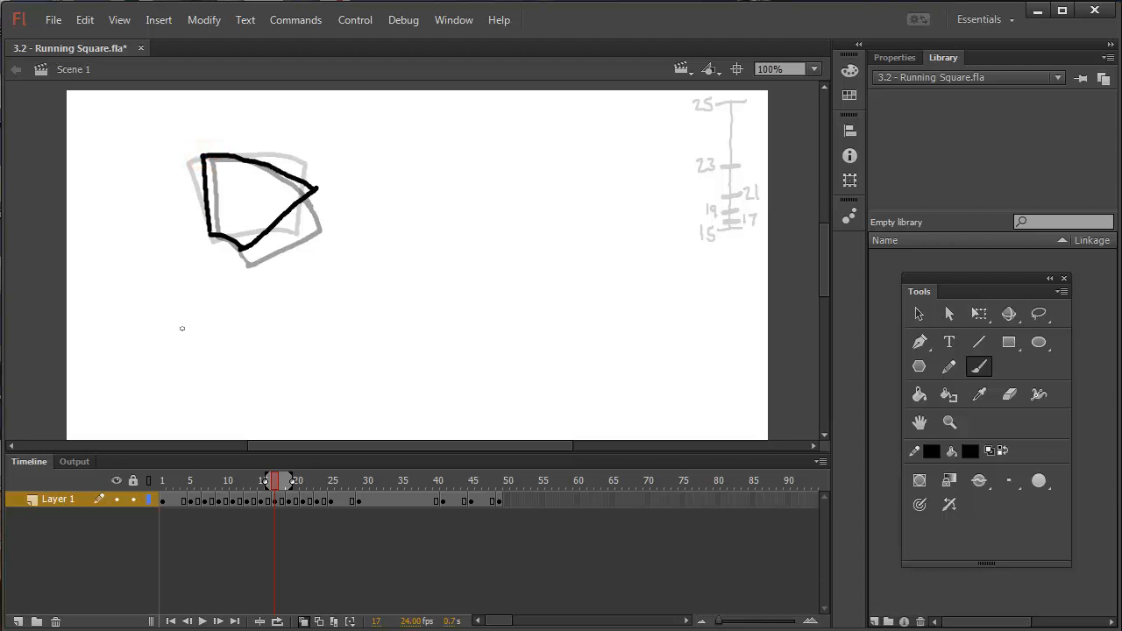
- Play the animation looped over about frames 4 to 26, stop it, go to frame 30 and turn looping off
drag(275, 480, 163, 482)
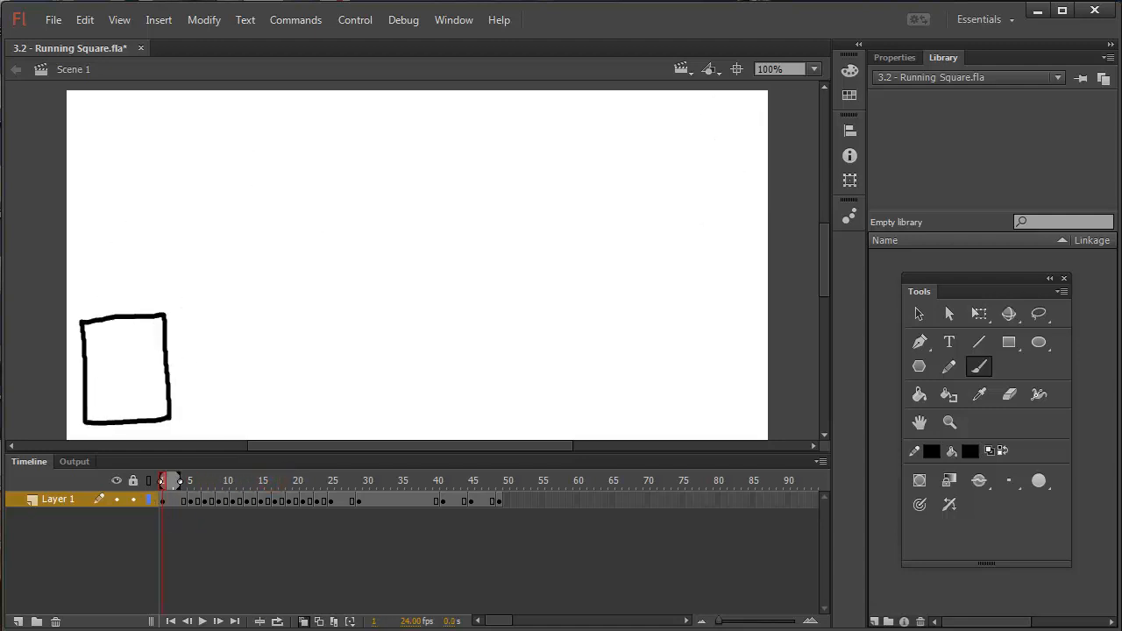
click(277, 621)
drag(257, 483, 338, 480)
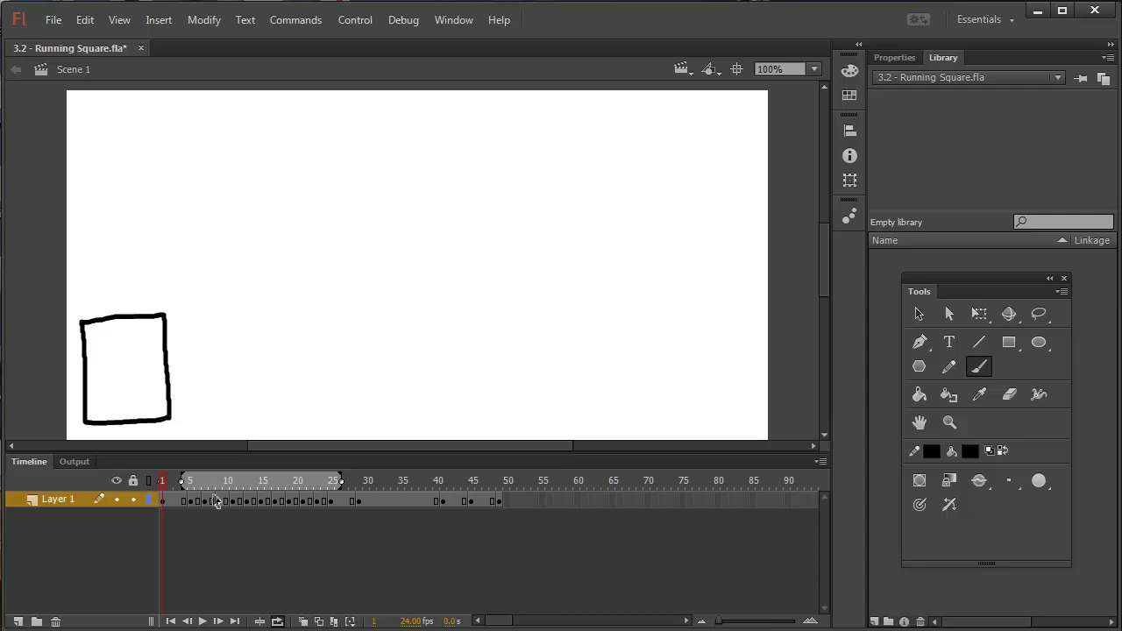
click(202, 621)
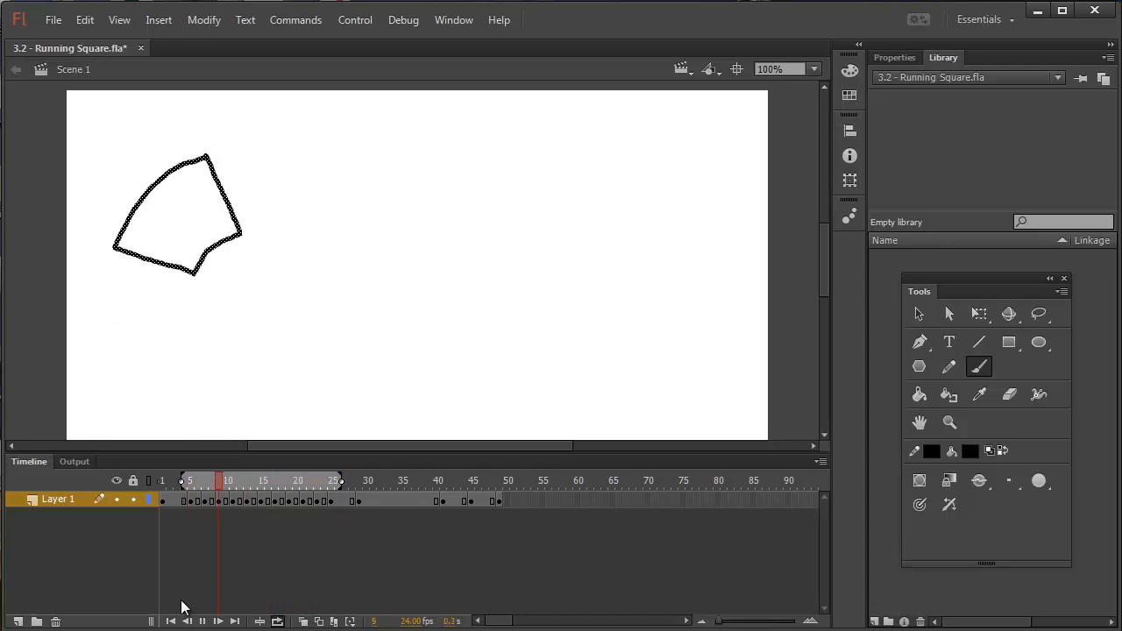
click(203, 621)
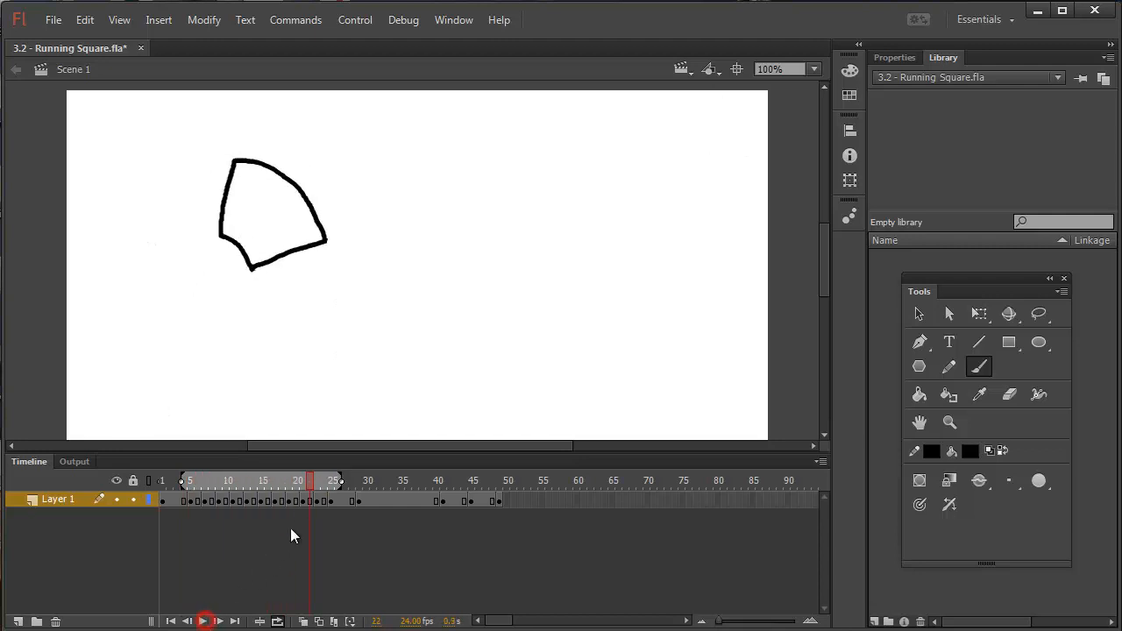
drag(302, 487, 367, 482)
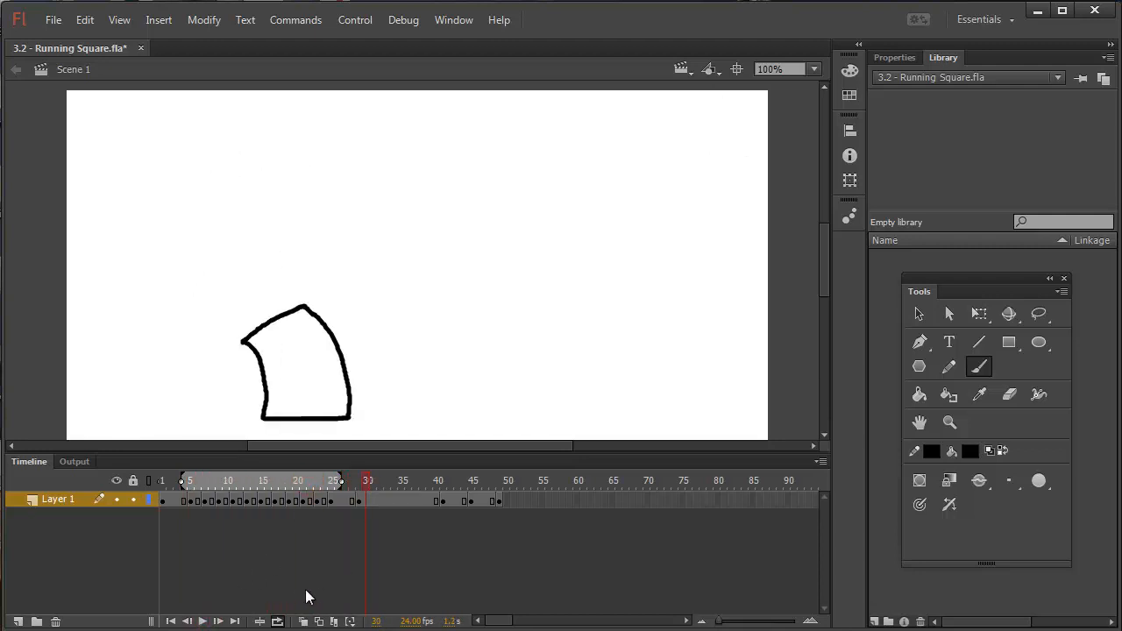
click(277, 622)
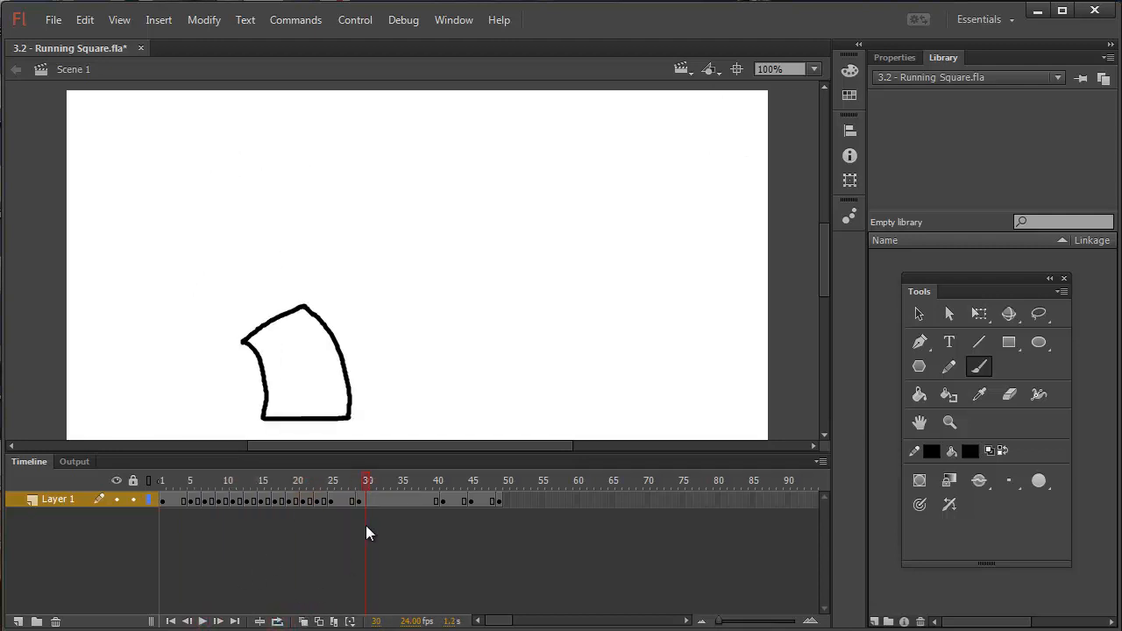
- Switch to the smallest brush and draw a vertical timing chart on frame 29, labelled 29 at its lower end and 41 at its upper end
mouse_move(367, 488)
mouse_down()
mouse_move(353, 481)
mouse_move(446, 482)
mouse_move(354, 488)
mouse_move(439, 484)
mouse_move(365, 486)
mouse_up()
click(373, 486)
click(1010, 480)
click(1042, 474)
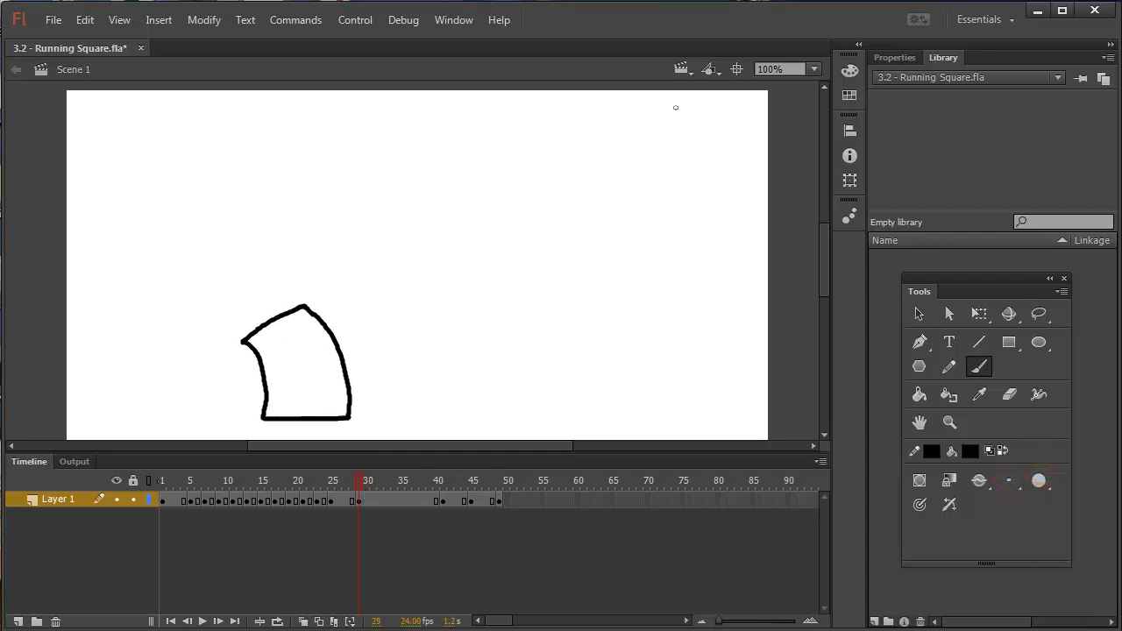
mouse_move(676, 107)
mouse_down()
mouse_move(708, 107)
mouse_move(694, 107)
mouse_move(689, 252)
mouse_move(699, 253)
mouse_move(653, 248)
mouse_move(668, 262)
mouse_up()
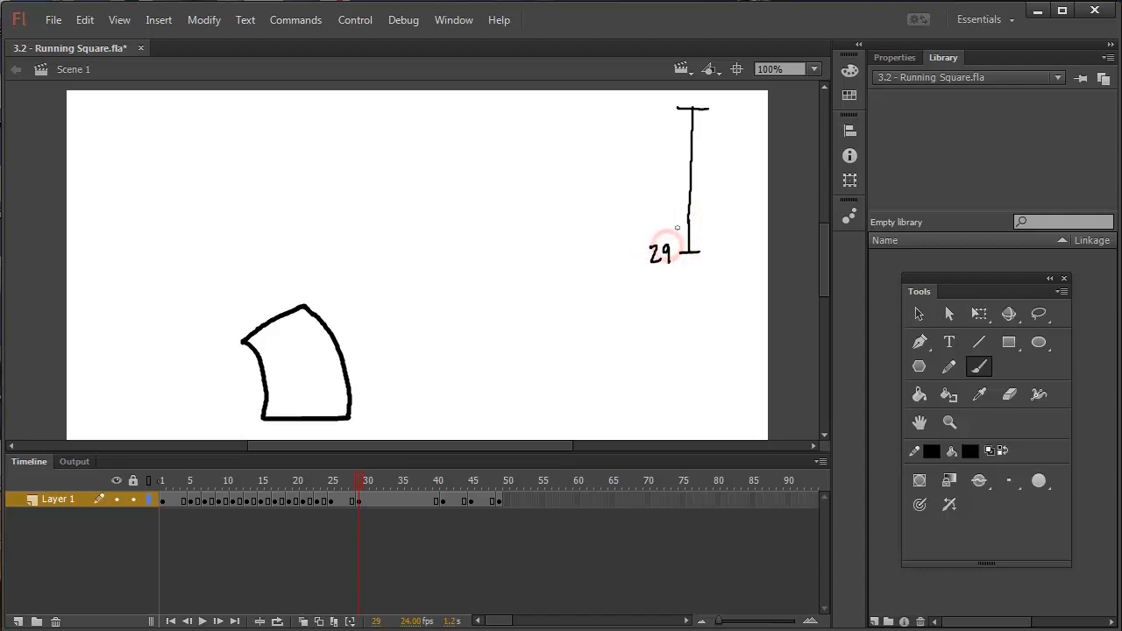
drag(653, 99, 658, 120)
drag(666, 99, 665, 120)
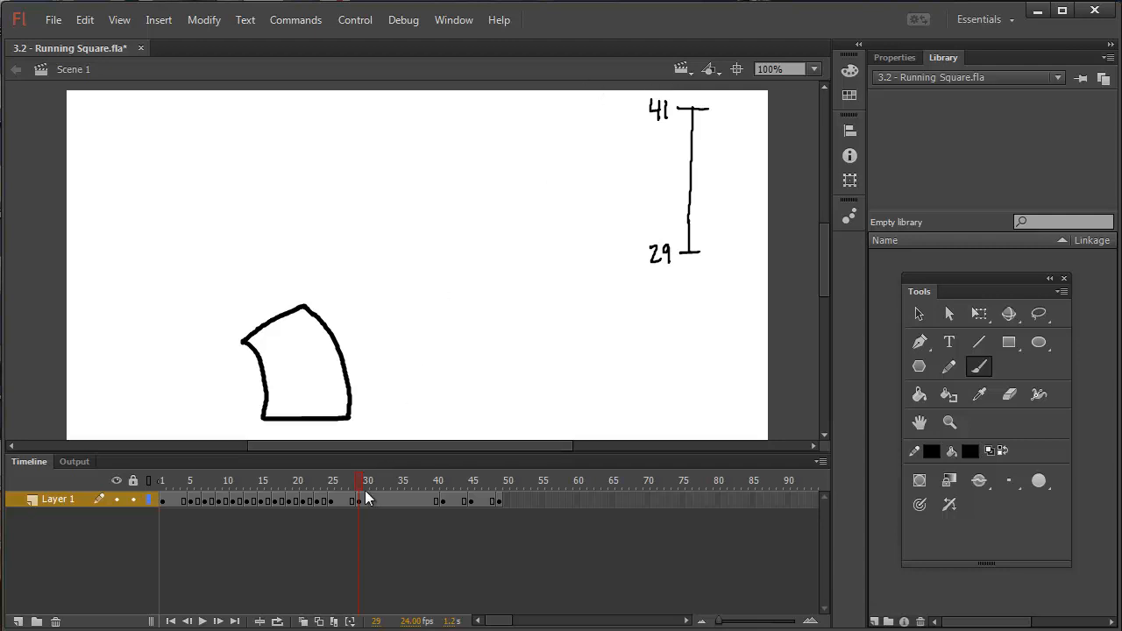
- Compare the frame 29 and 41 poses and add ticks for 37, 35, 33, 31 and 39 to the timing chart, marking 39 with F
click(441, 480)
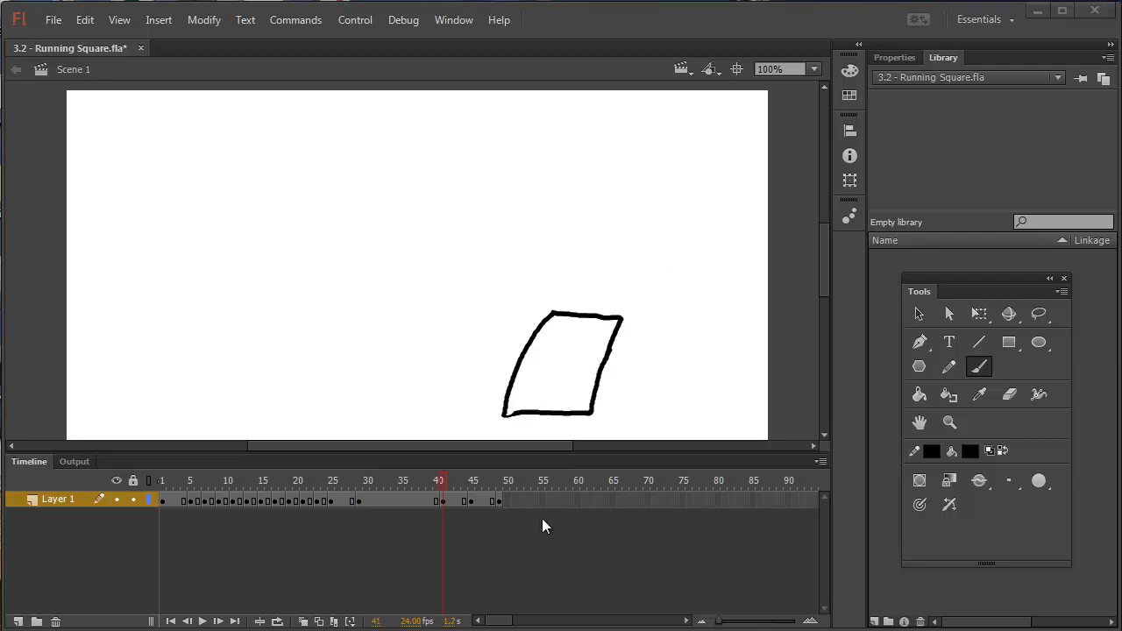
drag(432, 482, 358, 481)
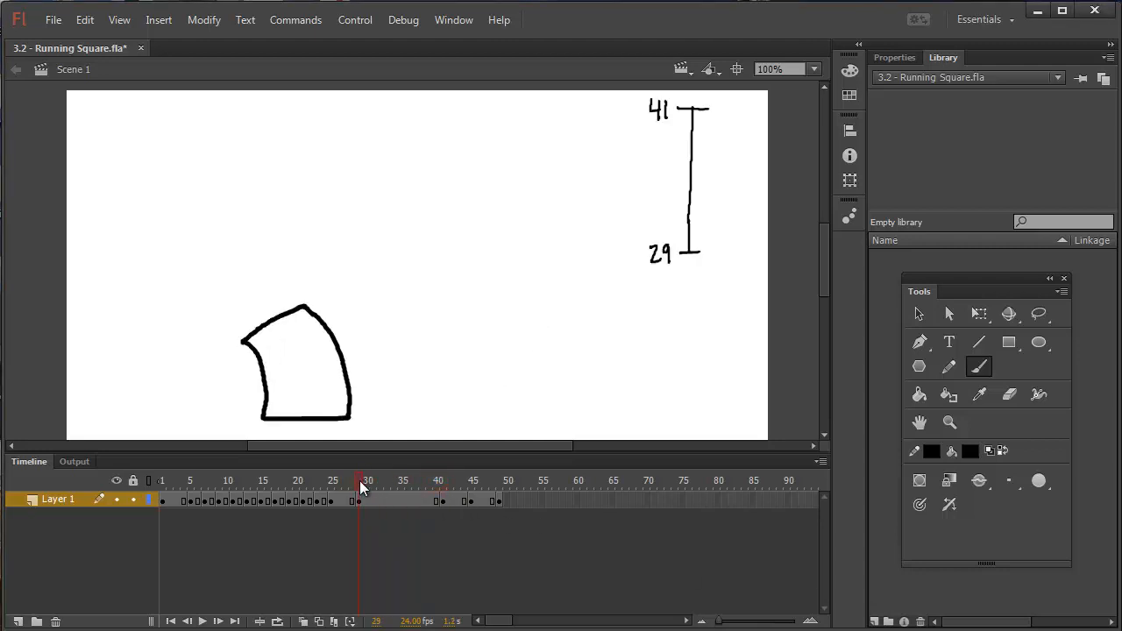
click(450, 483)
drag(429, 482, 377, 483)
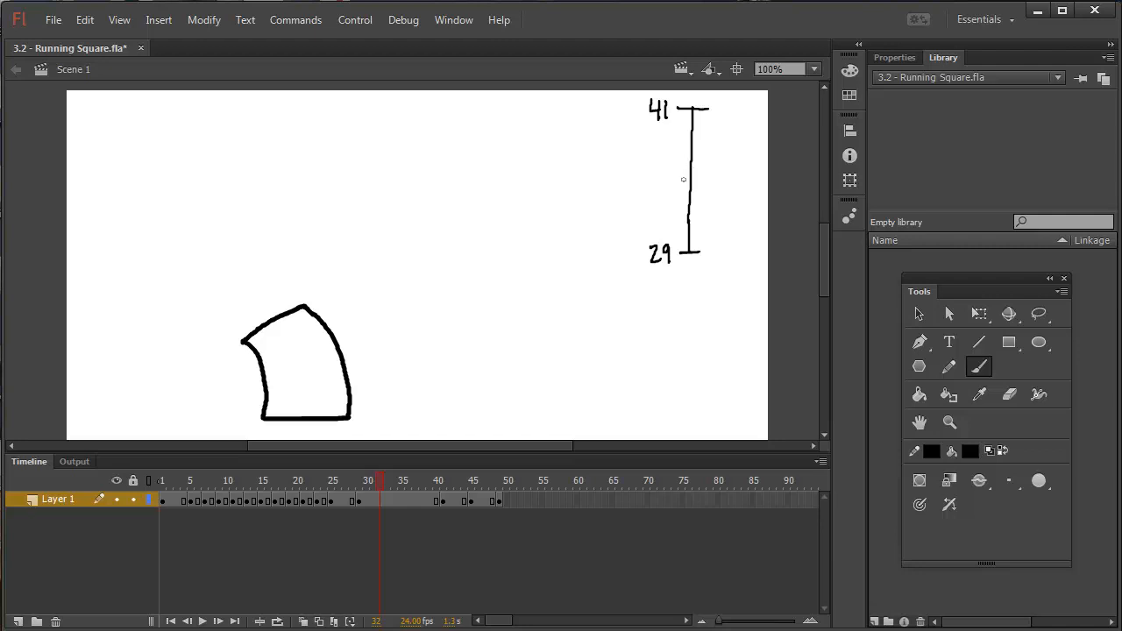
drag(683, 179, 683, 176)
mouse_move(684, 214)
mouse_down()
mouse_move(699, 214)
mouse_move(694, 243)
mouse_up()
drag(689, 120, 708, 124)
mouse_move(698, 234)
mouse_down()
mouse_move(710, 246)
mouse_move(666, 233)
mouse_move(712, 219)
mouse_up()
drag(663, 172, 673, 186)
drag(669, 121, 679, 135)
- Insert a blank keyframe at frame 37 and turn on onion skinning, extending its range past frame 41
click(422, 503)
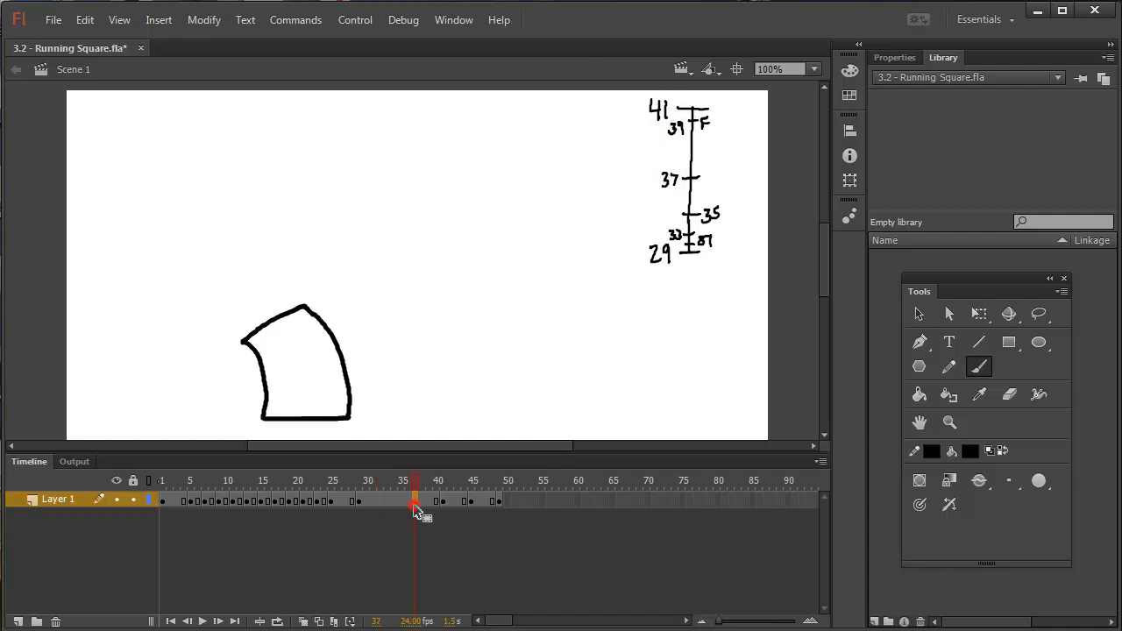
click(418, 503)
key(F7)
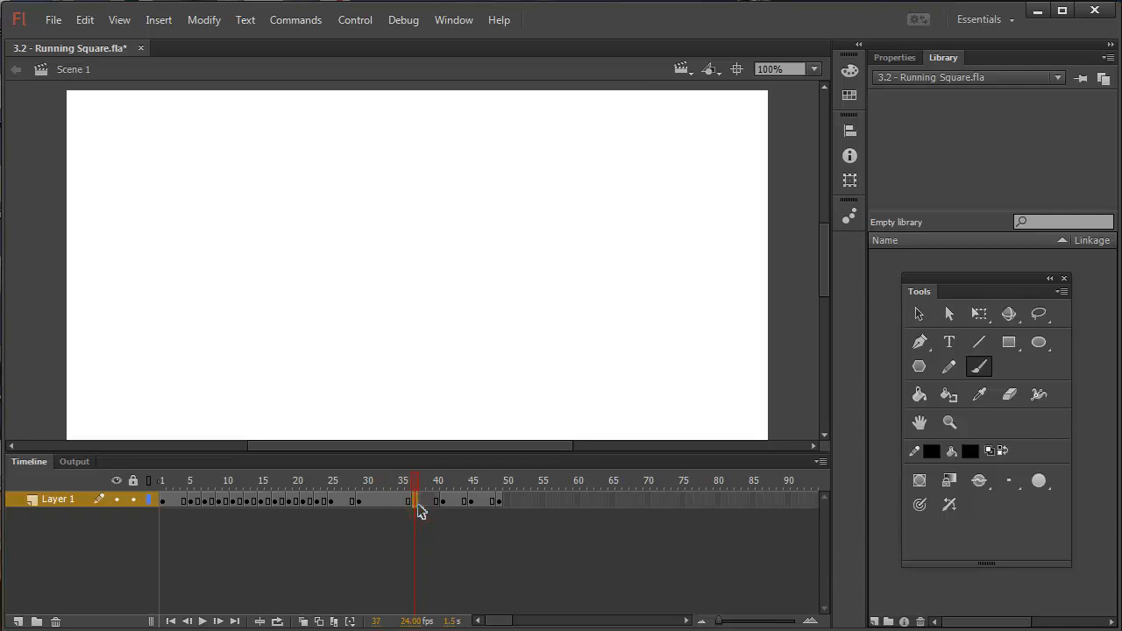
click(304, 621)
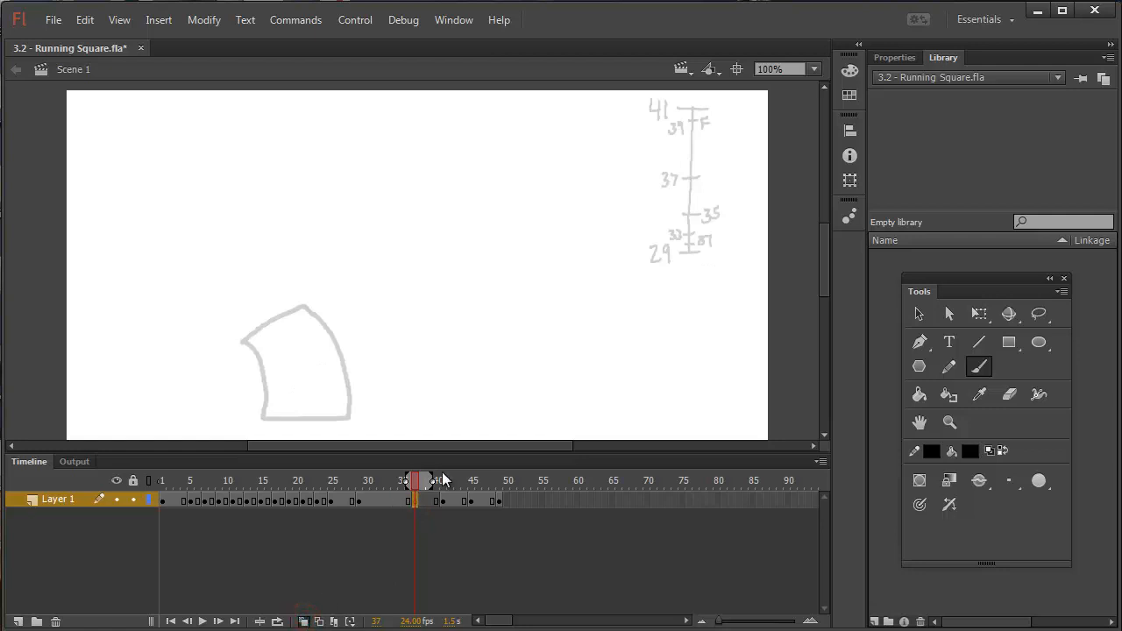
drag(436, 481, 452, 480)
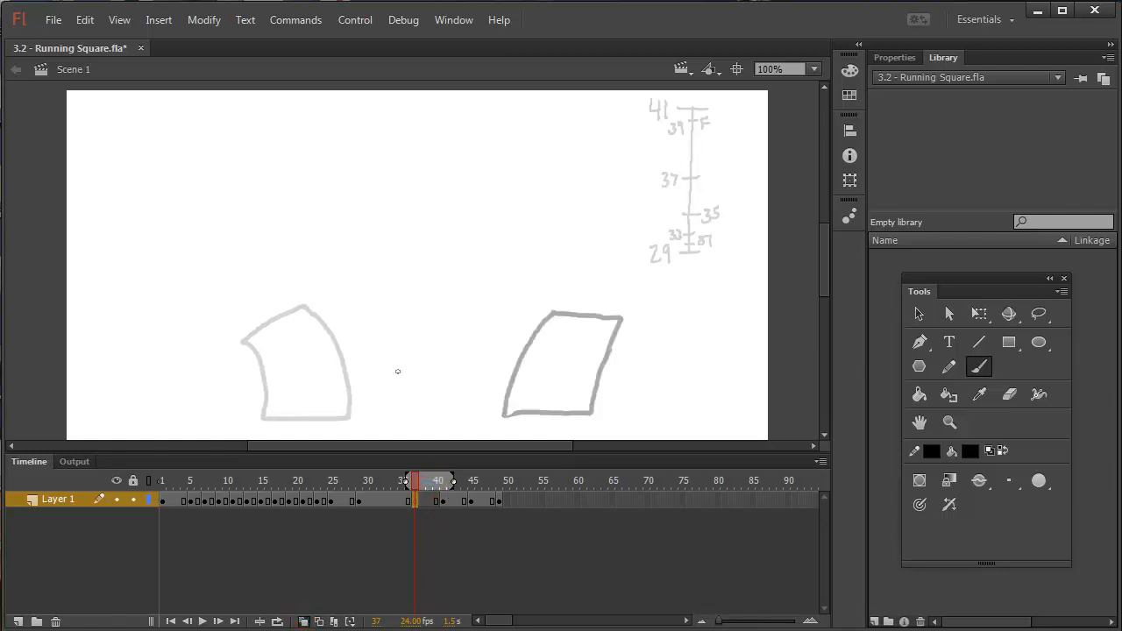
- Make the brush one size larger and brush a right-leaning square on frame 37, midway between the frame 29 and 41 poses
click(1009, 480)
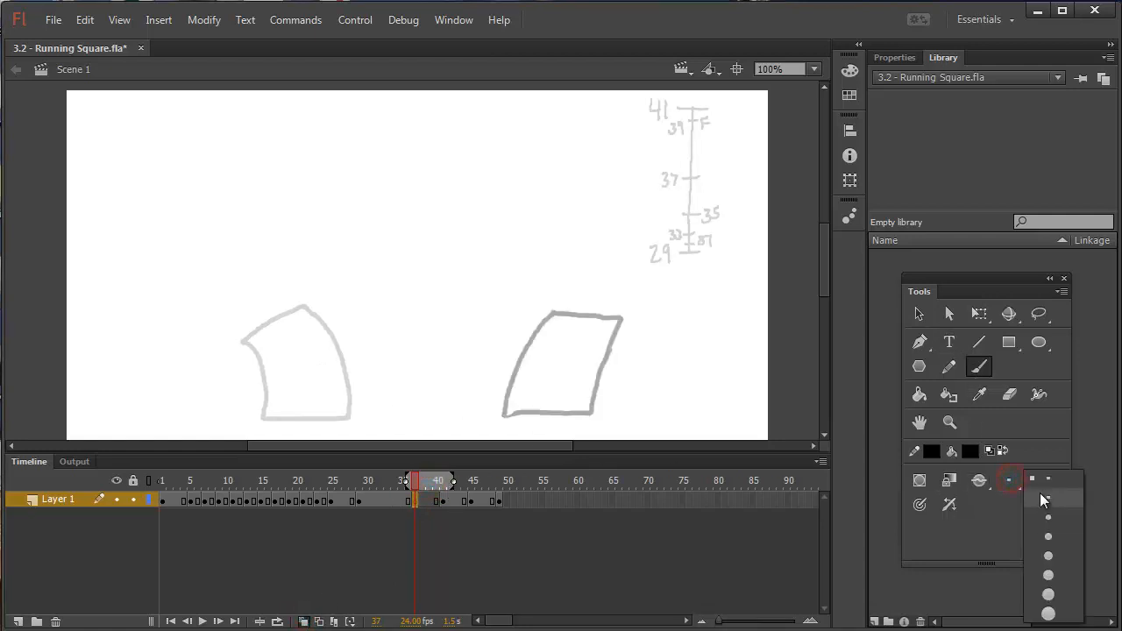
click(1043, 498)
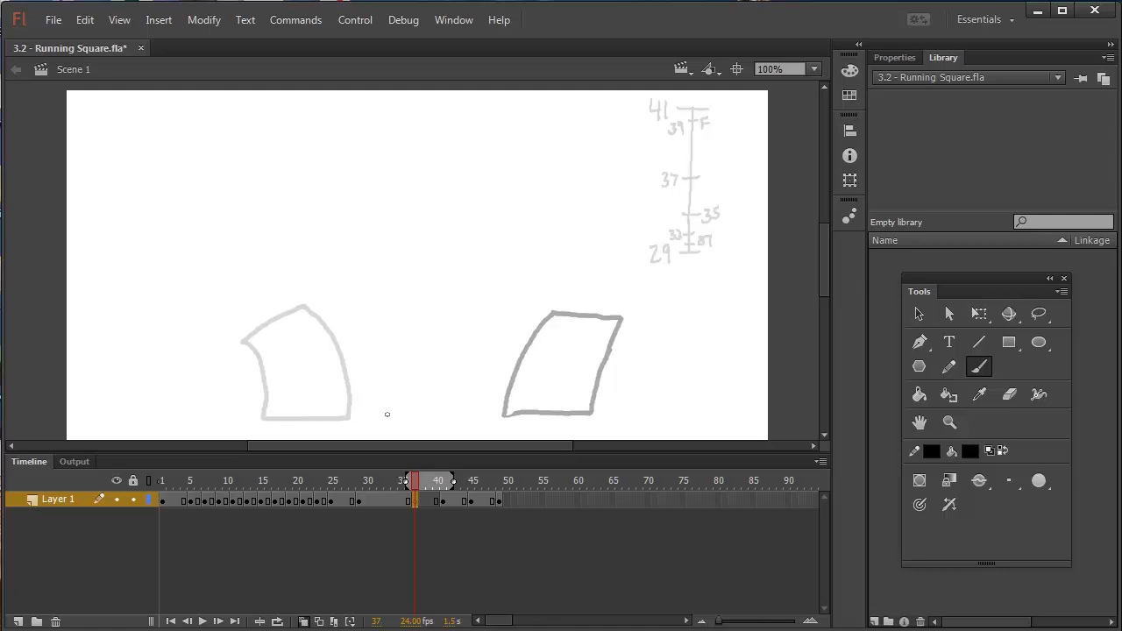
drag(387, 414, 466, 415)
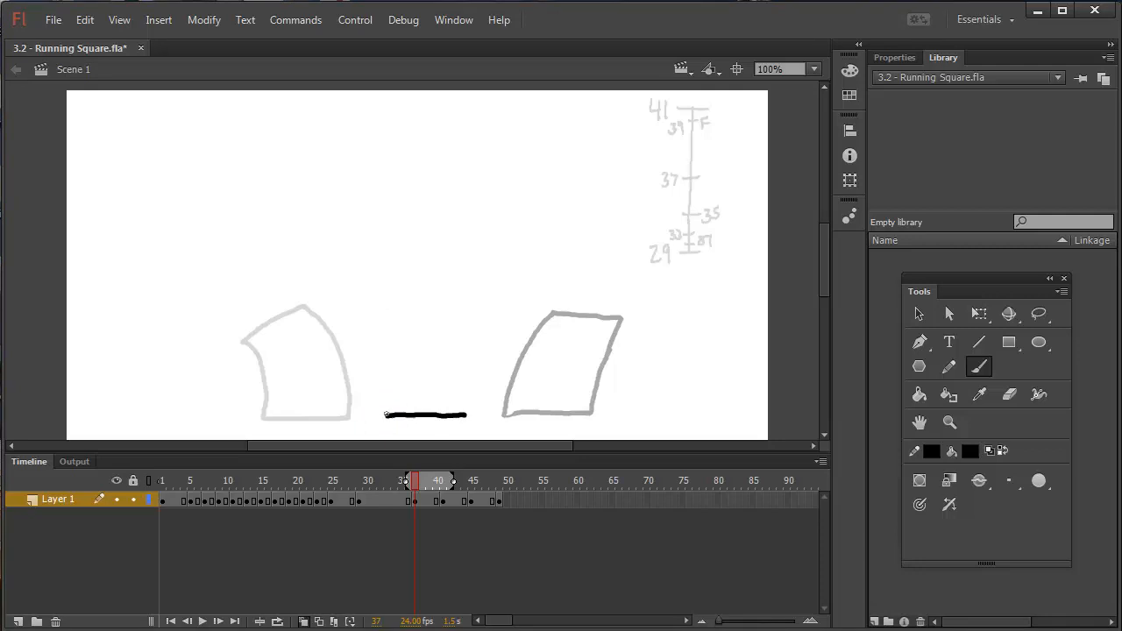
mouse_move(386, 412)
mouse_down()
mouse_move(429, 305)
mouse_move(489, 304)
mouse_move(498, 309)
mouse_move(468, 415)
mouse_up()
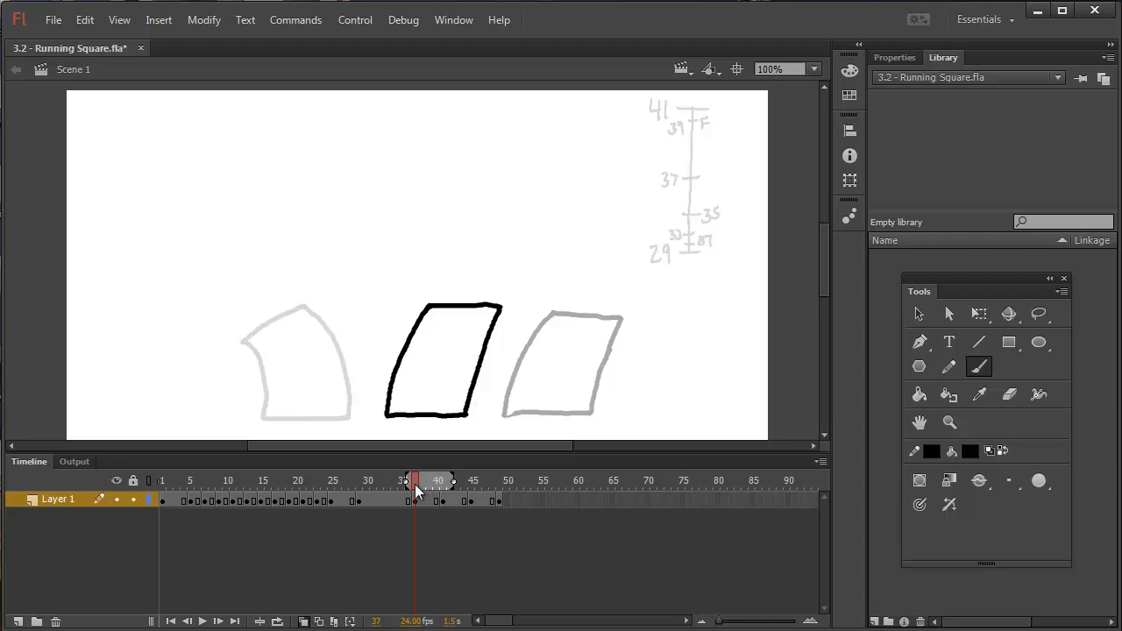
- Insert a blank keyframe at frame 35 and brush a slightly leaning square between the frame 29 pose and the frame 37 drawing
drag(415, 484, 401, 484)
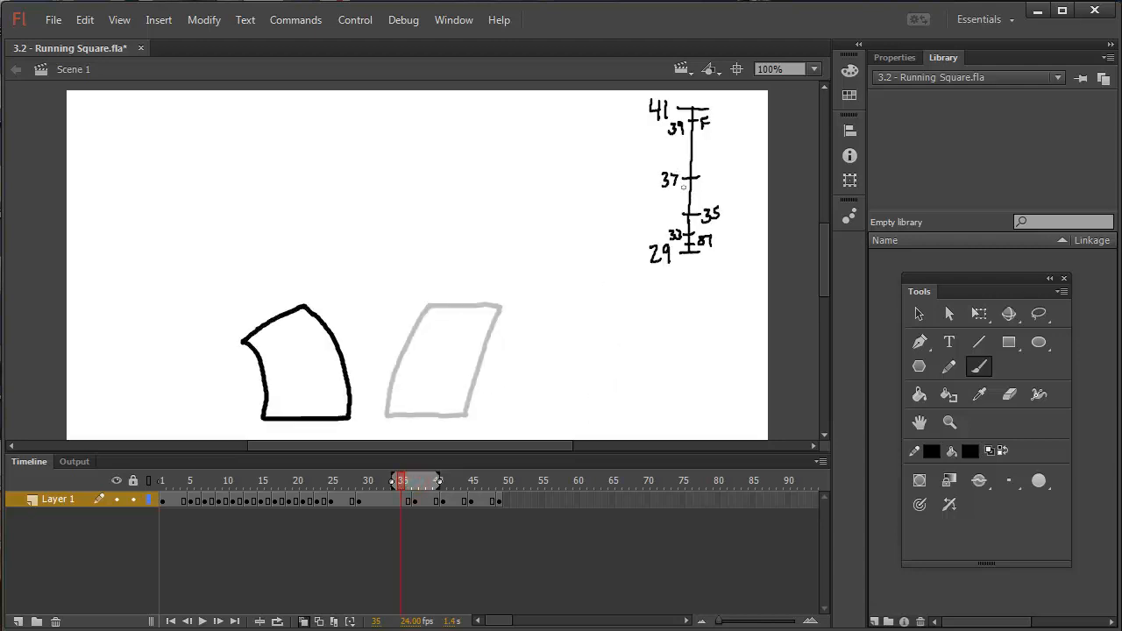
mouse_move(401, 483)
mouse_down()
mouse_move(383, 484)
mouse_move(403, 506)
mouse_up()
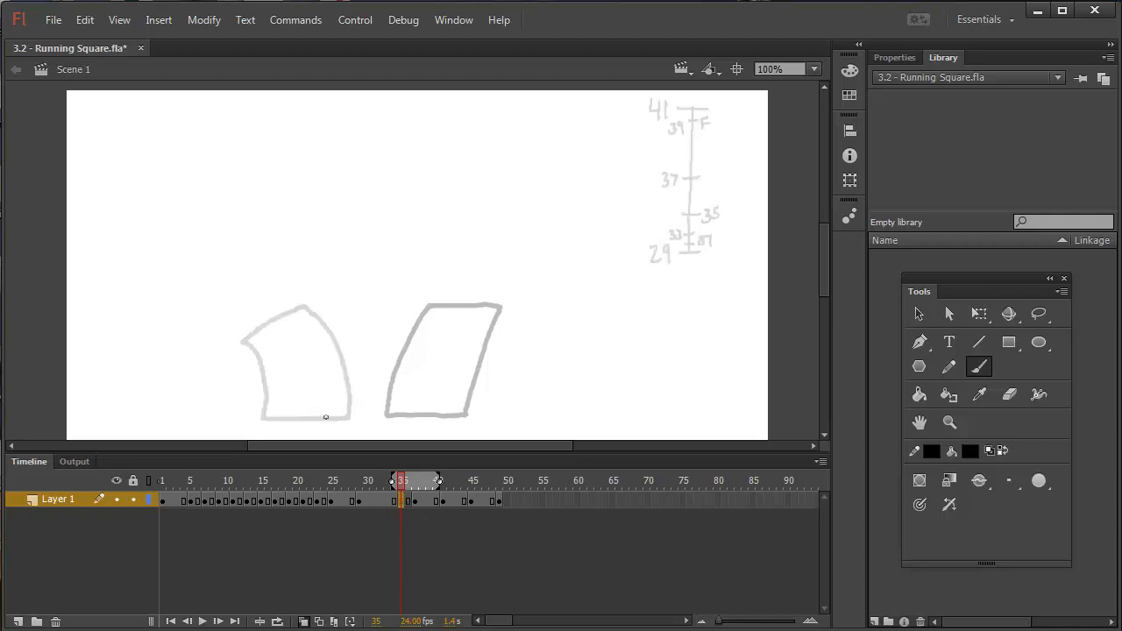
drag(323, 418, 412, 419)
mouse_move(324, 418)
mouse_down()
mouse_move(352, 309)
mouse_move(389, 303)
mouse_move(426, 305)
mouse_move(413, 419)
mouse_up()
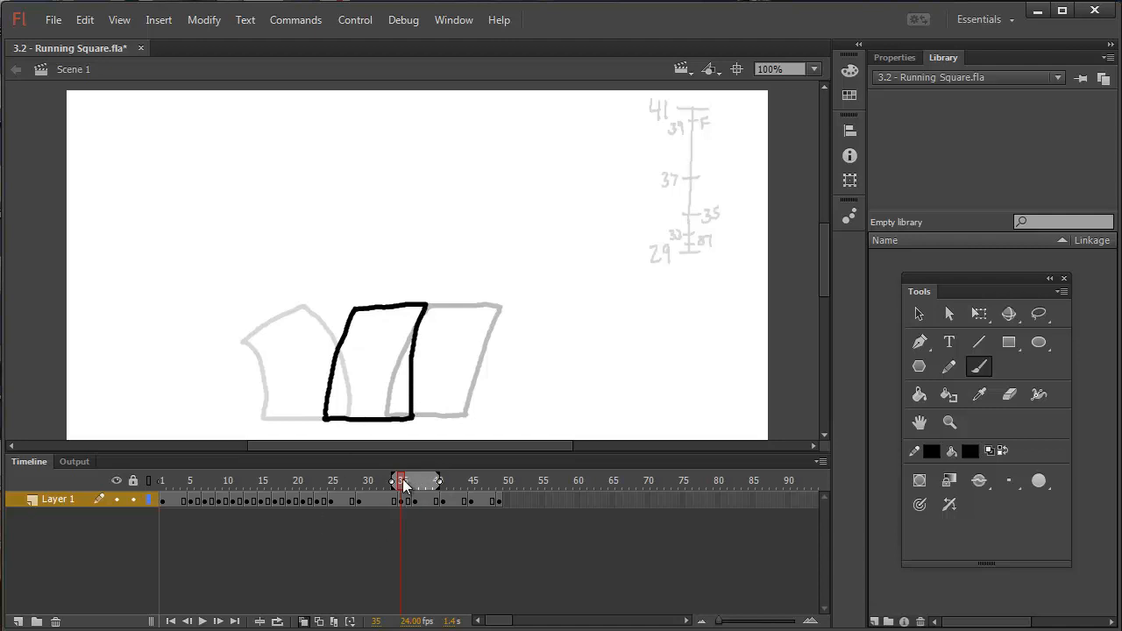
- Insert a blank keyframe at frame 33 and, with the onion skin range shortened to frame 35, brush an upright square between the two neighbouring drawings
drag(402, 483, 390, 481)
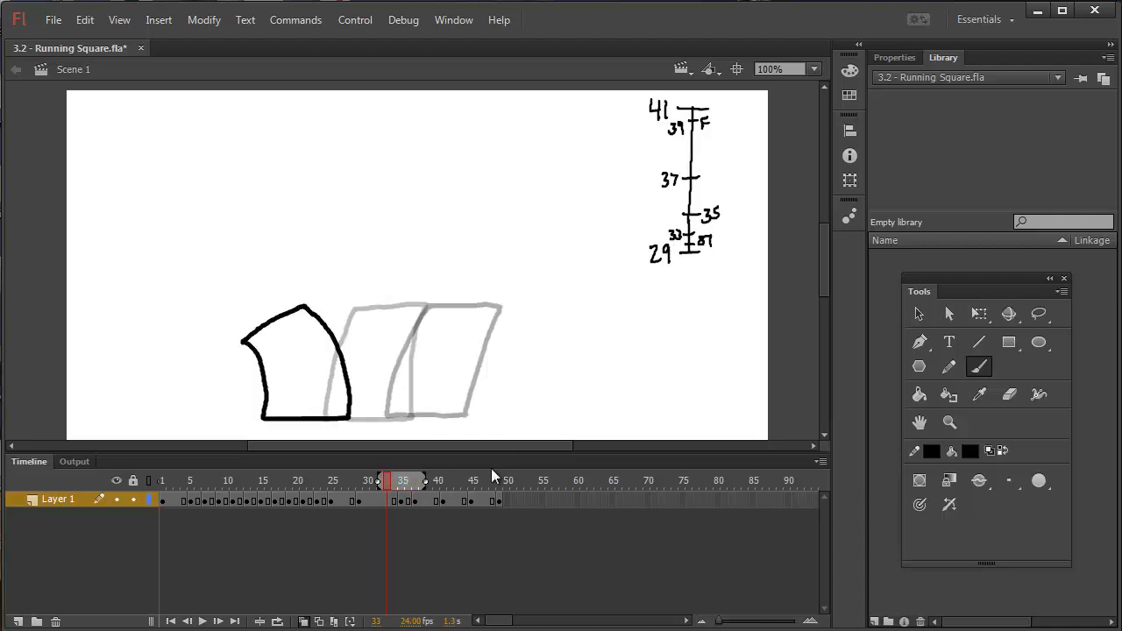
click(382, 502)
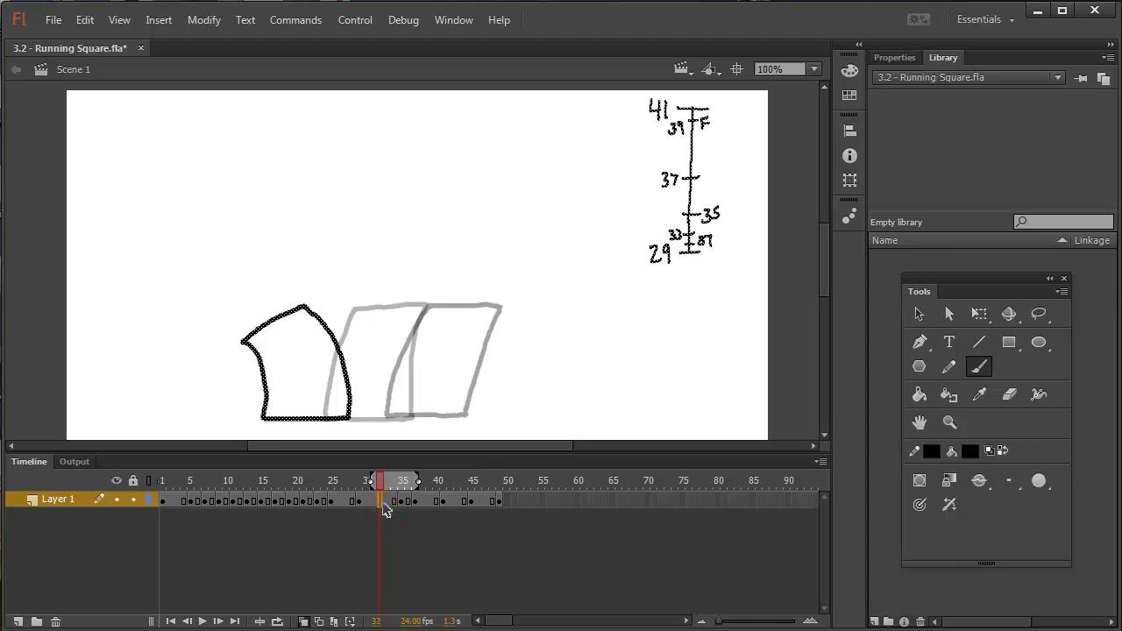
key(period)
key(comma)
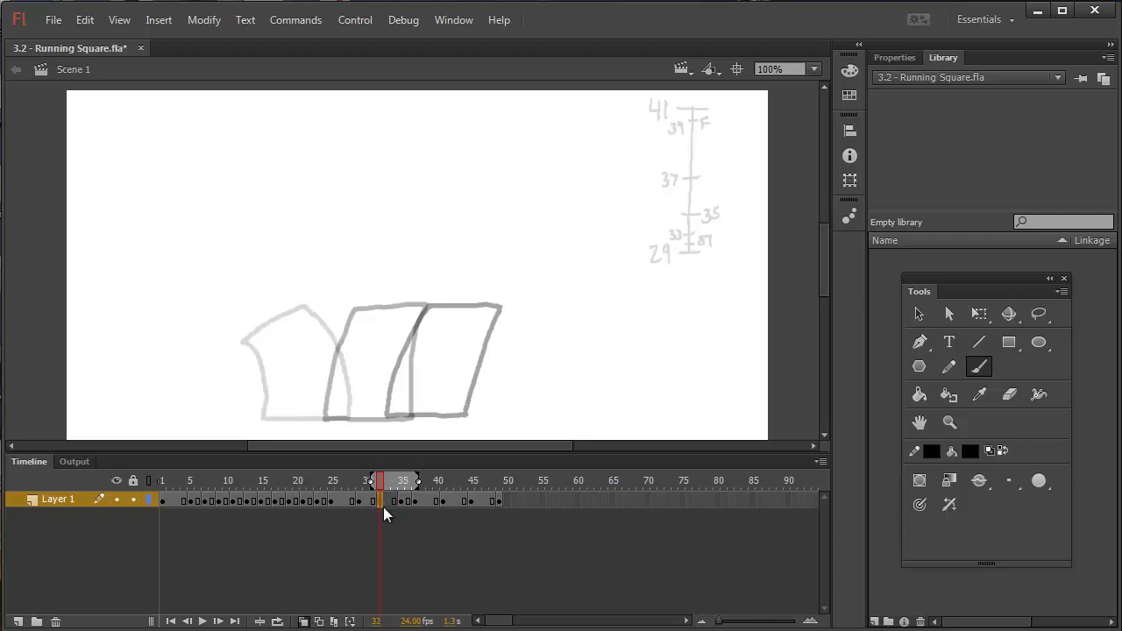
key(period)
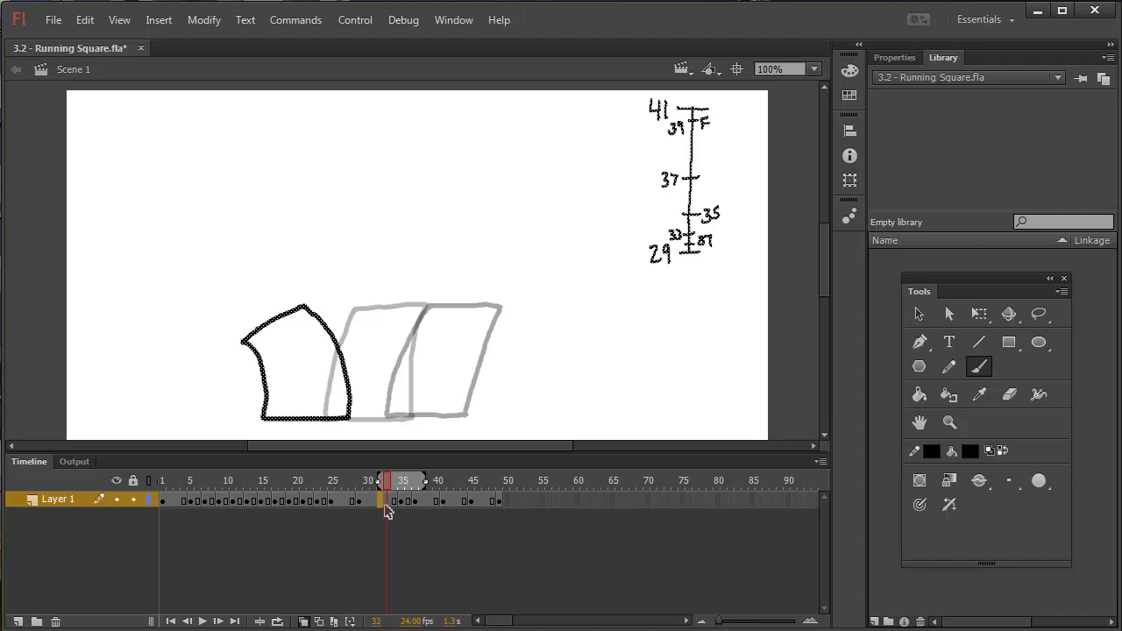
click(387, 503)
key(F7)
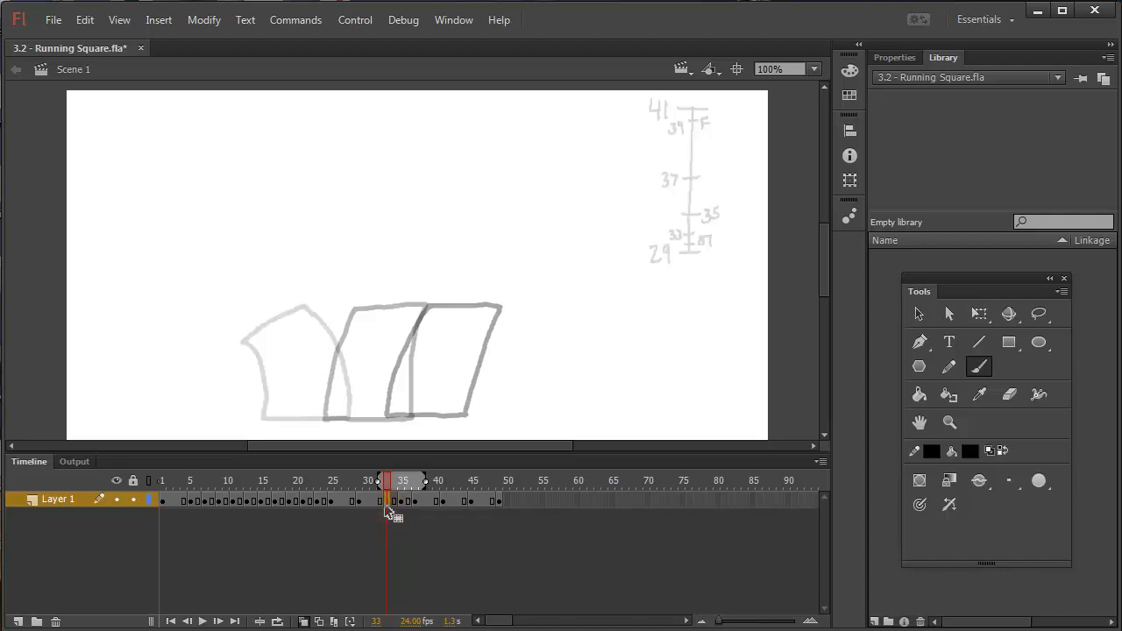
drag(426, 482, 404, 485)
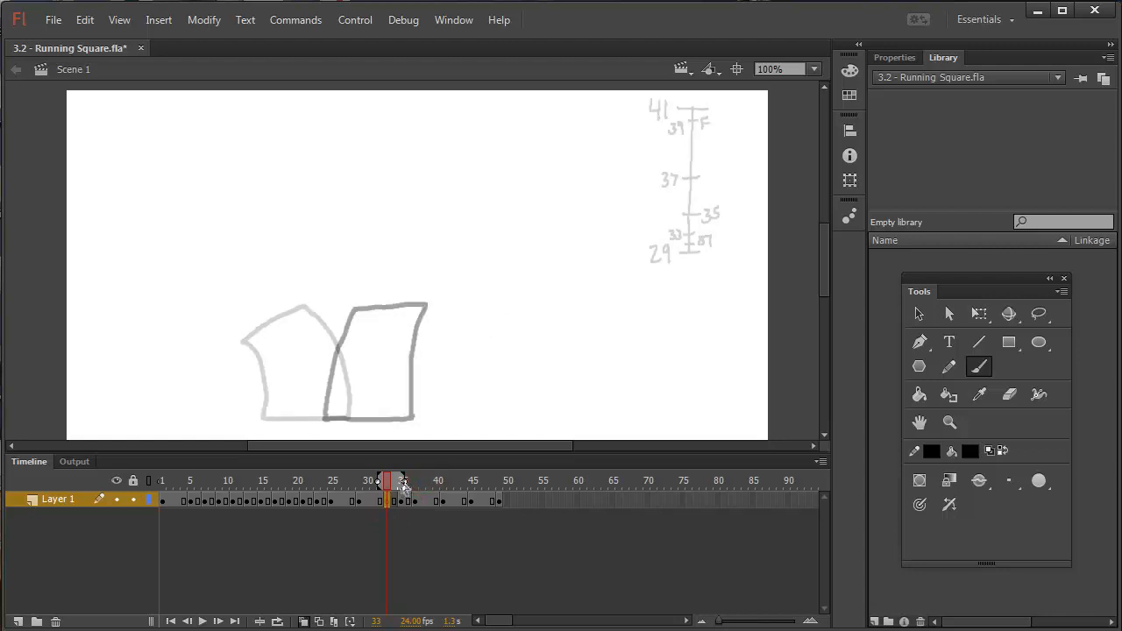
drag(289, 419, 382, 419)
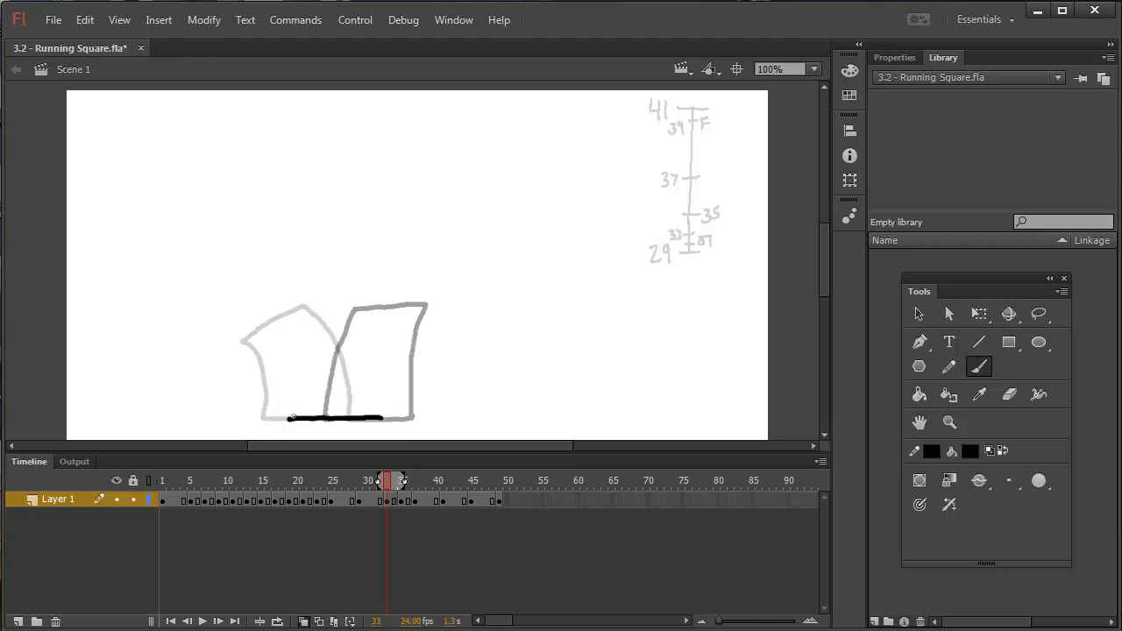
mouse_move(290, 419)
mouse_down()
mouse_move(291, 308)
mouse_move(329, 305)
mouse_move(376, 310)
mouse_move(380, 418)
mouse_up()
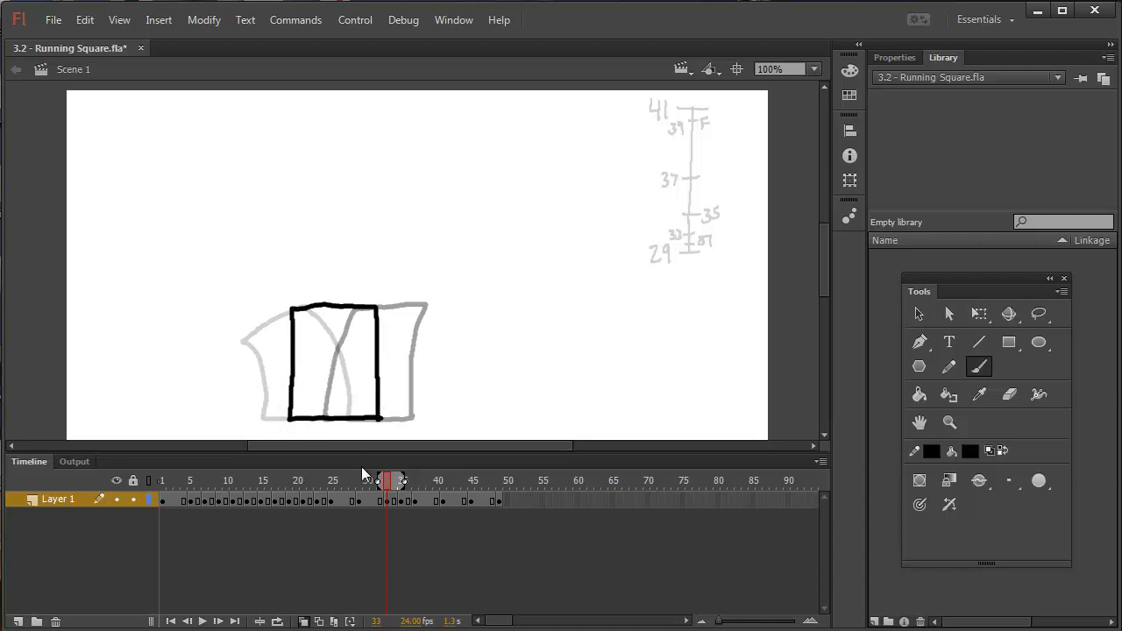
- Insert a blank keyframe at frame 31 and brush a slightly left-leaning square between the frame 29 pose and the frame 33 drawing
click(370, 506)
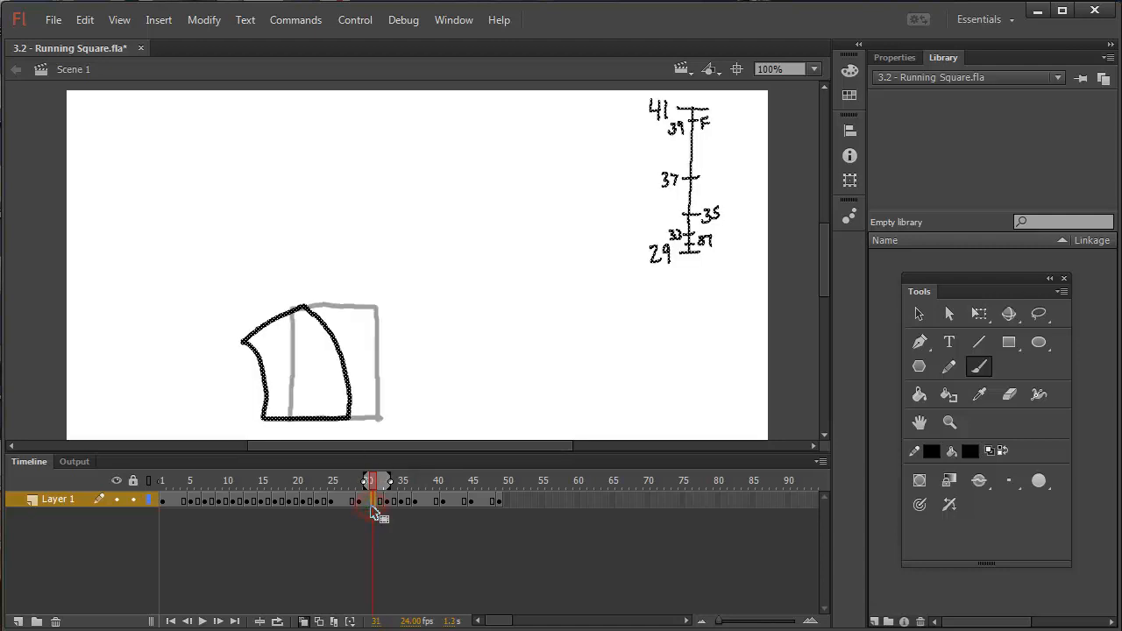
key(F7)
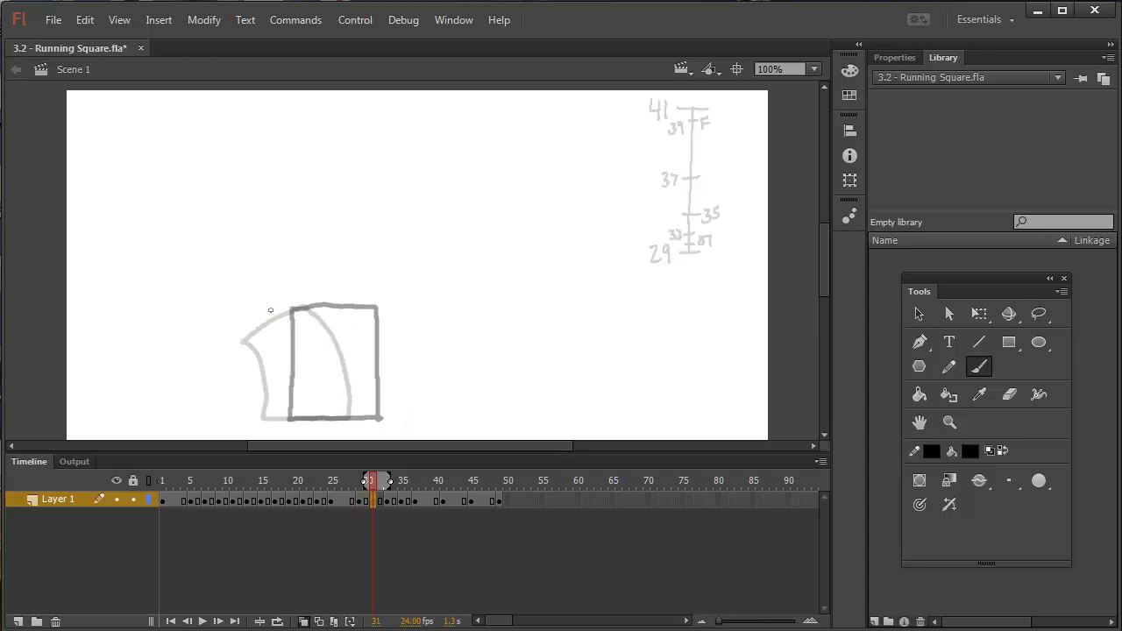
mouse_move(270, 310)
mouse_down()
mouse_move(279, 415)
mouse_move(365, 418)
mouse_up()
mouse_move(270, 311)
mouse_down()
mouse_move(355, 307)
mouse_move(359, 418)
mouse_up()
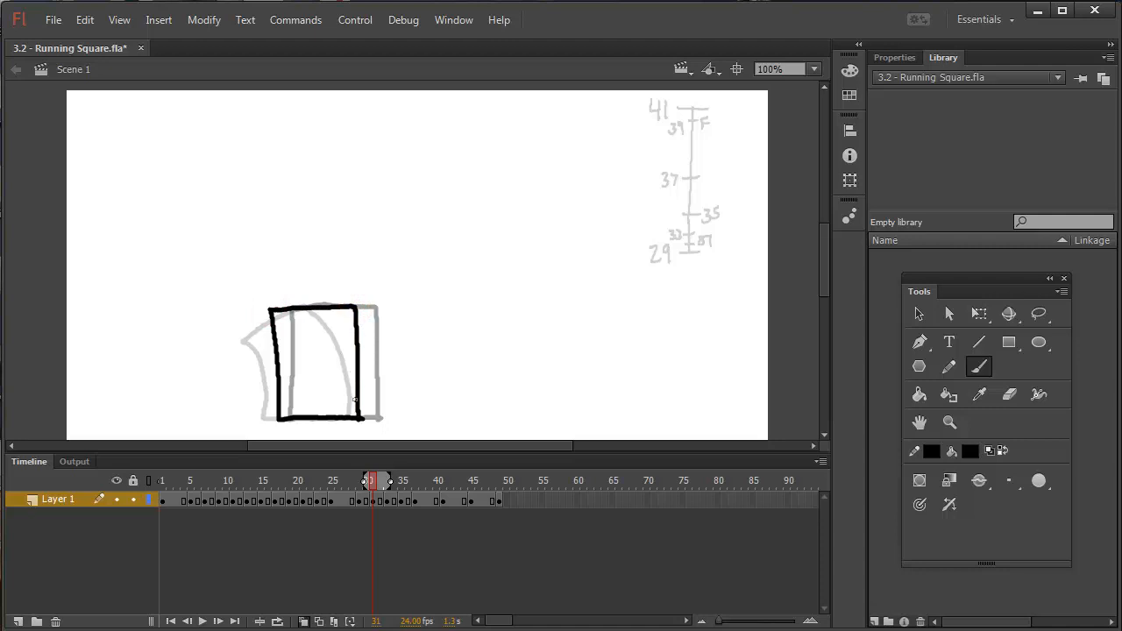
mouse_move(372, 484)
mouse_down()
mouse_move(400, 483)
mouse_move(358, 489)
mouse_up()
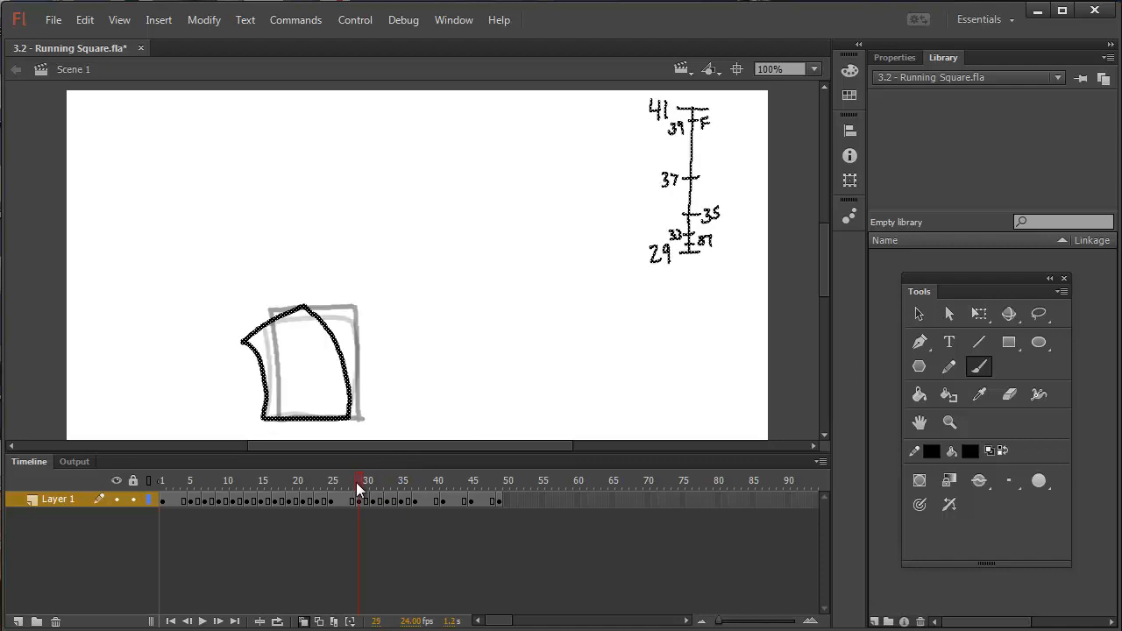
- Insert a blank keyframe at frame 39, brush a right-leaning square close to the frame 41 pose, and erase the stray line at its base
click(429, 501)
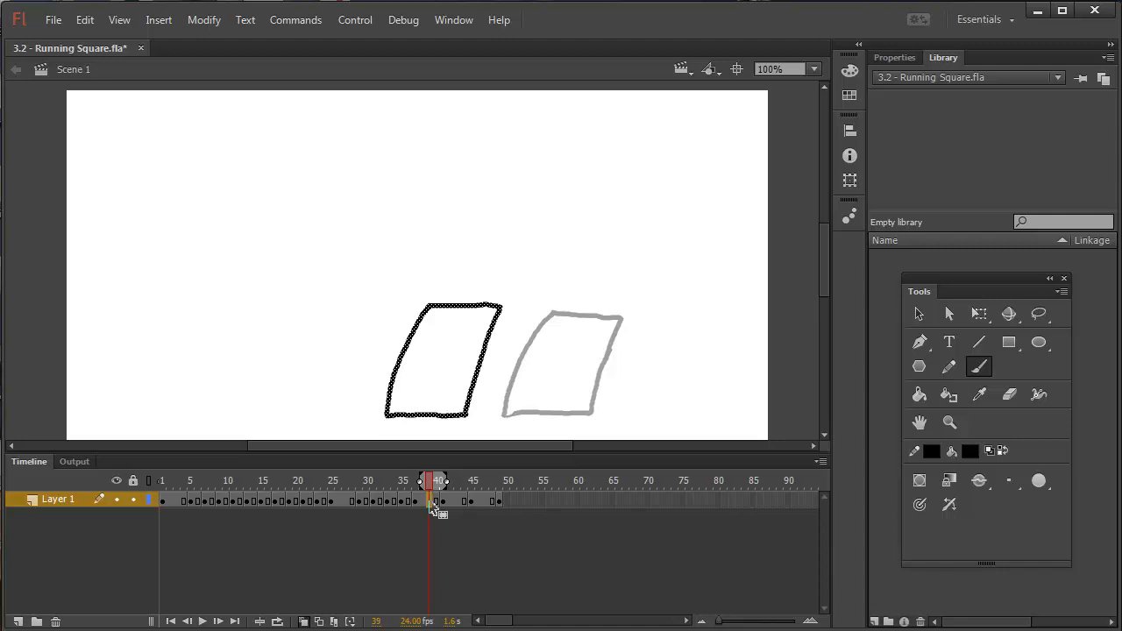
key(F7)
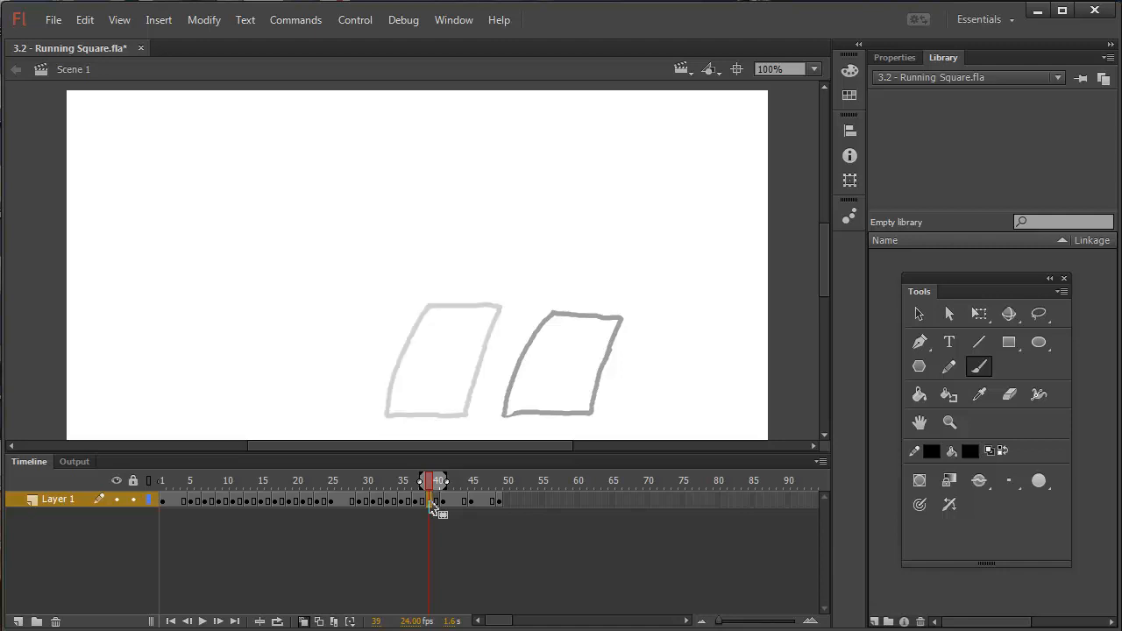
mouse_move(478, 414)
mouse_down()
mouse_move(563, 412)
mouse_move(599, 315)
mouse_up()
mouse_move(492, 414)
mouse_down()
mouse_move(501, 352)
mouse_move(529, 312)
mouse_up()
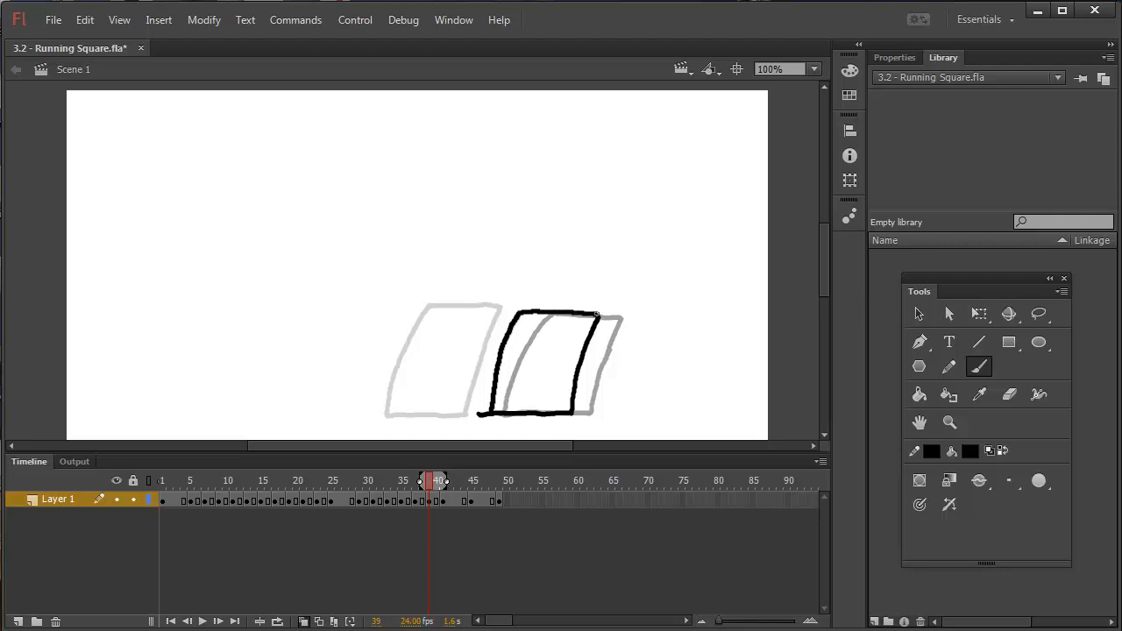
drag(597, 314, 598, 316)
key(e)
drag(476, 410, 486, 394)
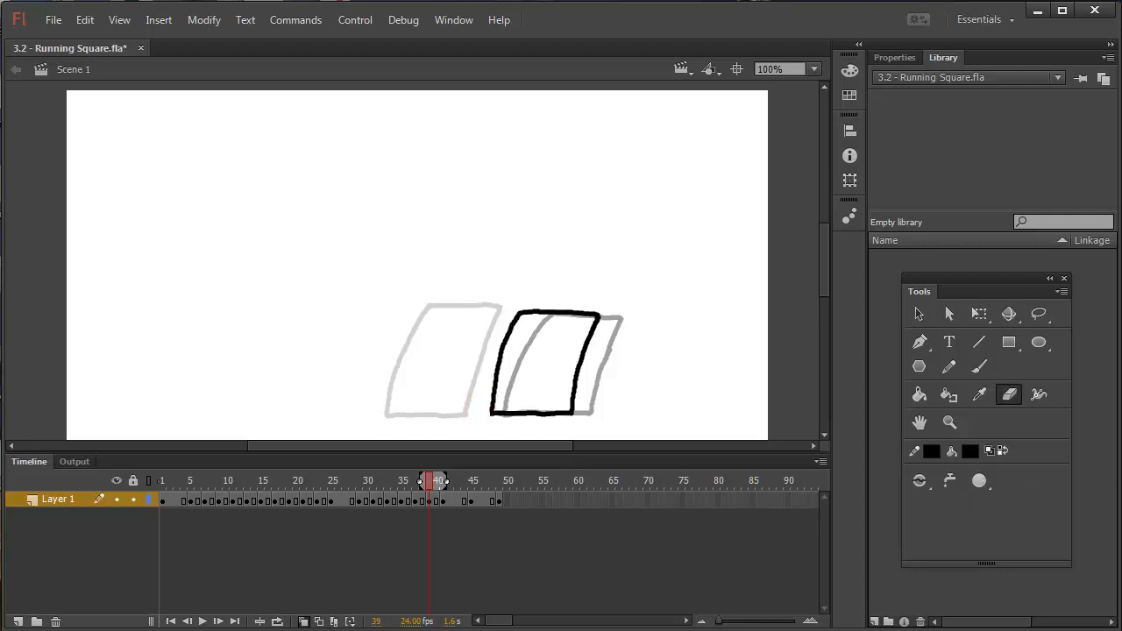
- Turn on looping with a range from frame 5 to 41 and play the animation to check the motion
click(278, 621)
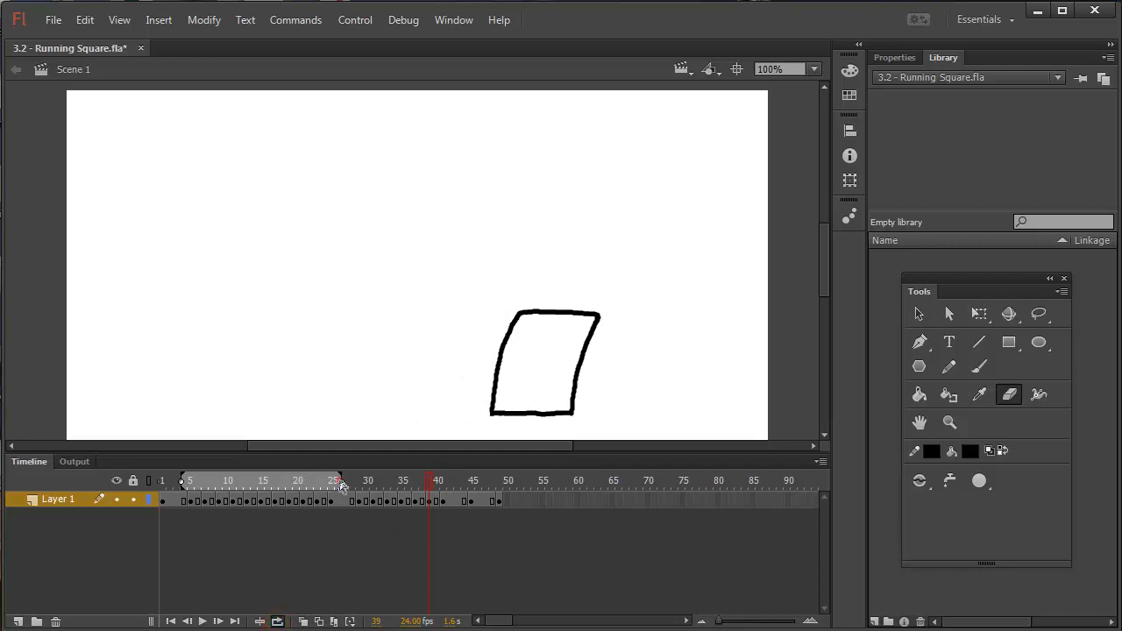
drag(340, 482, 441, 481)
mouse_move(182, 481)
mouse_down()
mouse_move(352, 488)
mouse_move(189, 488)
mouse_up()
click(202, 621)
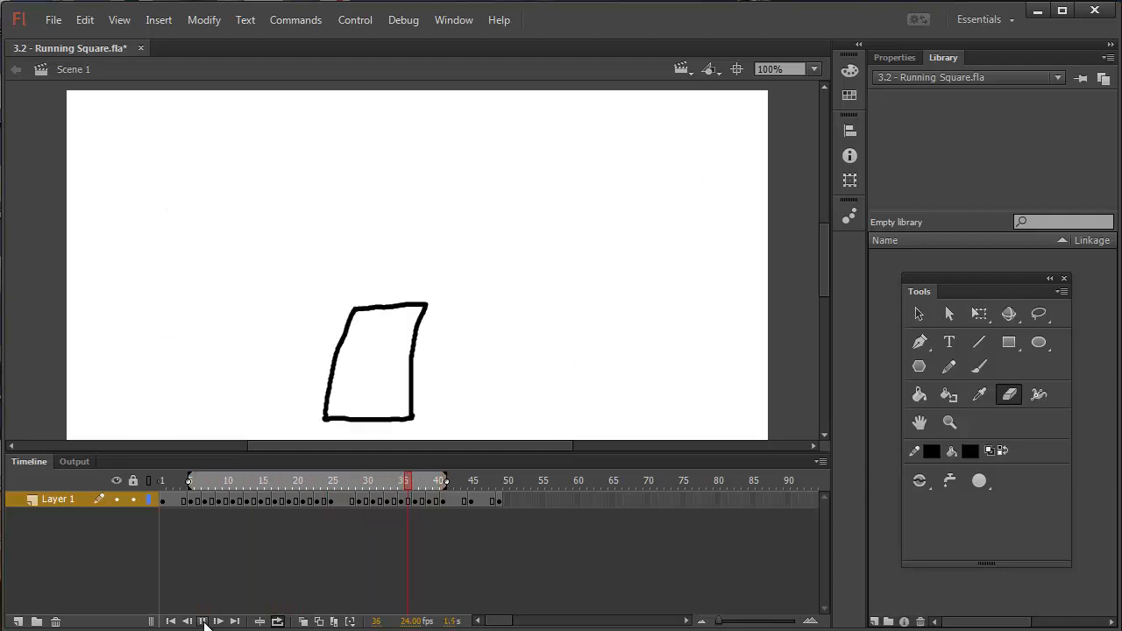
click(203, 621)
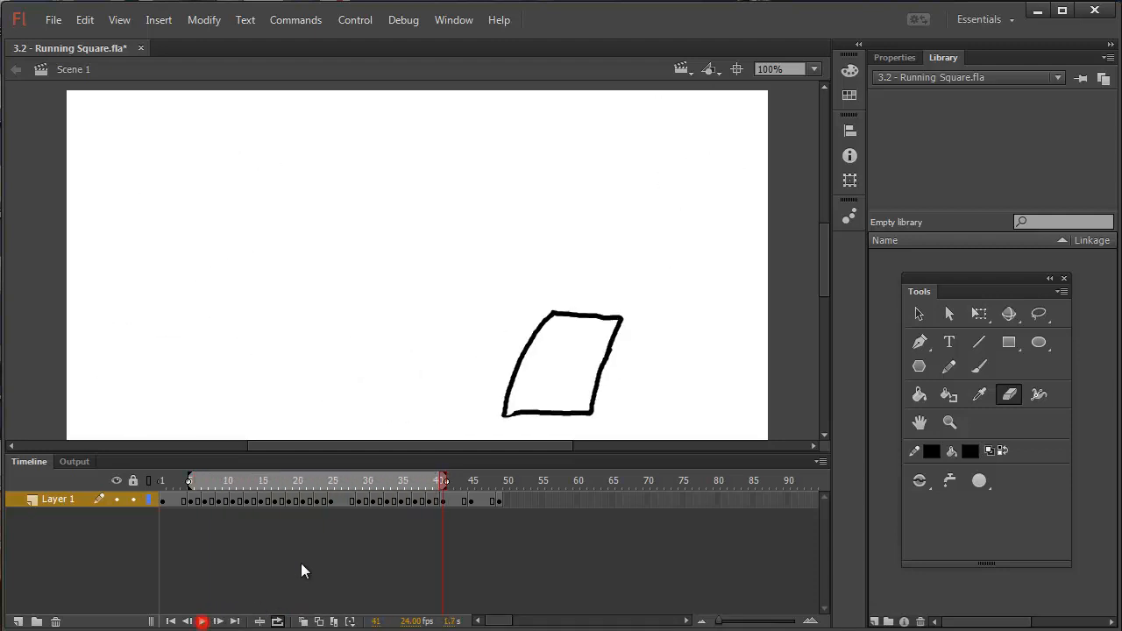
- Turn on onion skinning at frame 41 and set the brush to the smallest size
mouse_move(444, 480)
mouse_down()
mouse_move(491, 481)
mouse_move(433, 482)
mouse_move(446, 483)
mouse_up()
click(306, 622)
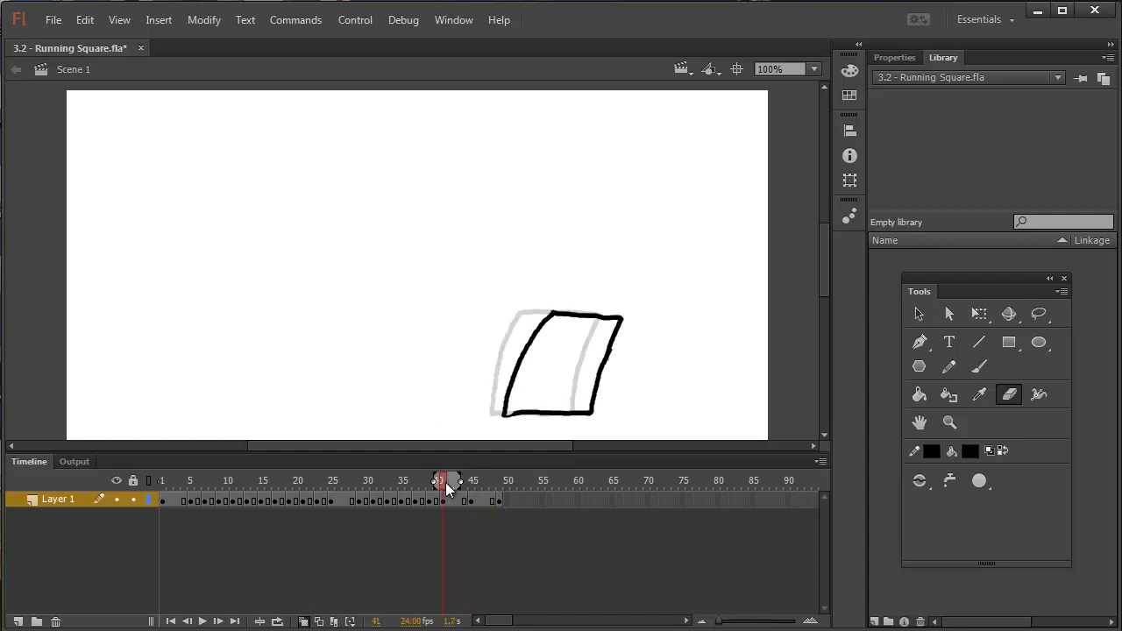
click(980, 366)
click(1010, 481)
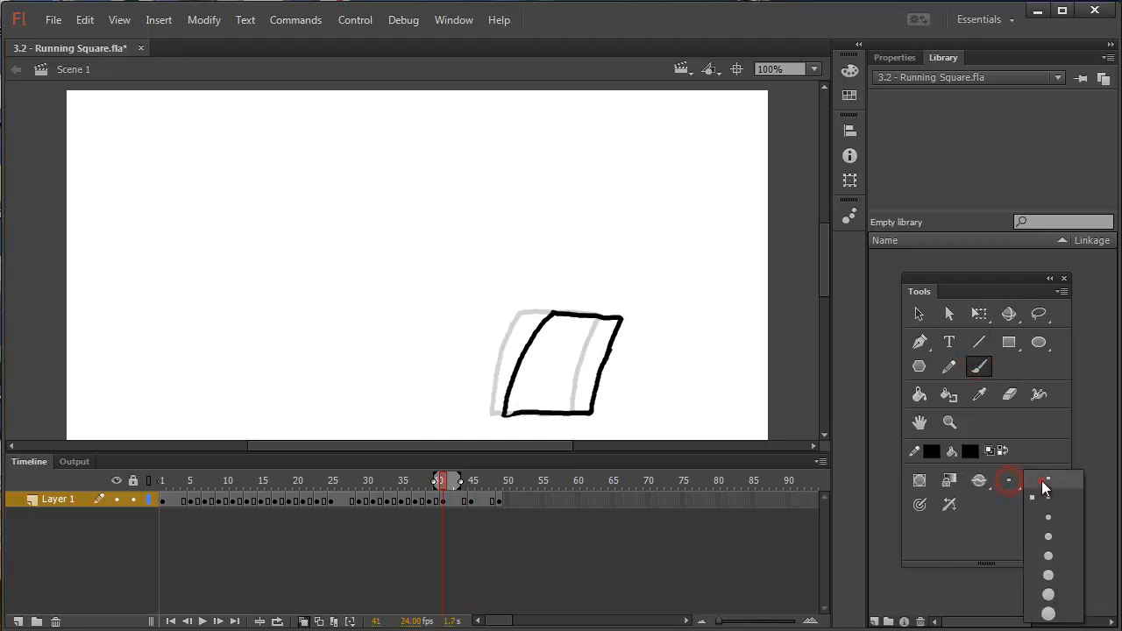
click(1043, 481)
- Sketch a timing chart from frame 41 up to 45 with a labelled tick near its upper end, and erase it again
mouse_move(659, 191)
mouse_down()
mouse_move(697, 190)
mouse_move(671, 101)
mouse_move(685, 102)
mouse_move(637, 99)
mouse_move(645, 102)
mouse_up()
drag(645, 96, 648, 106)
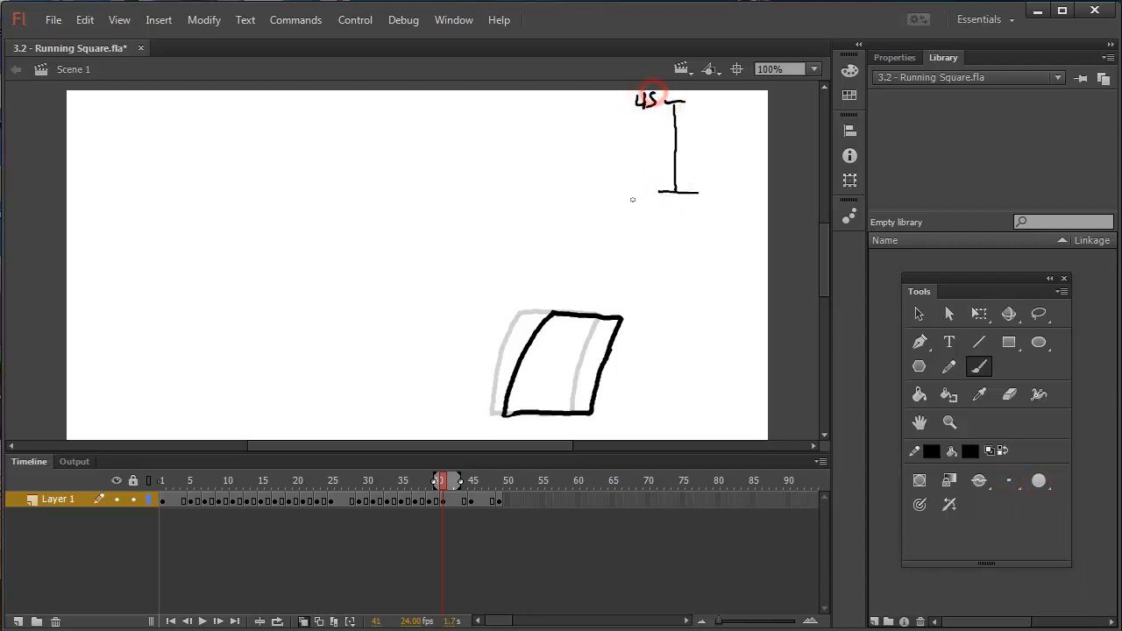
drag(635, 185, 644, 196)
drag(641, 186, 648, 203)
drag(669, 121, 683, 121)
click(691, 115)
drag(696, 112, 702, 123)
key(e)
mouse_move(644, 194)
mouse_down()
mouse_move(709, 188)
mouse_move(645, 187)
mouse_move(663, 188)
mouse_move(678, 168)
mouse_move(672, 91)
mouse_move(664, 106)
mouse_move(643, 103)
mouse_move(690, 99)
mouse_move(667, 130)
mouse_move(644, 128)
mouse_move(699, 117)
mouse_up()
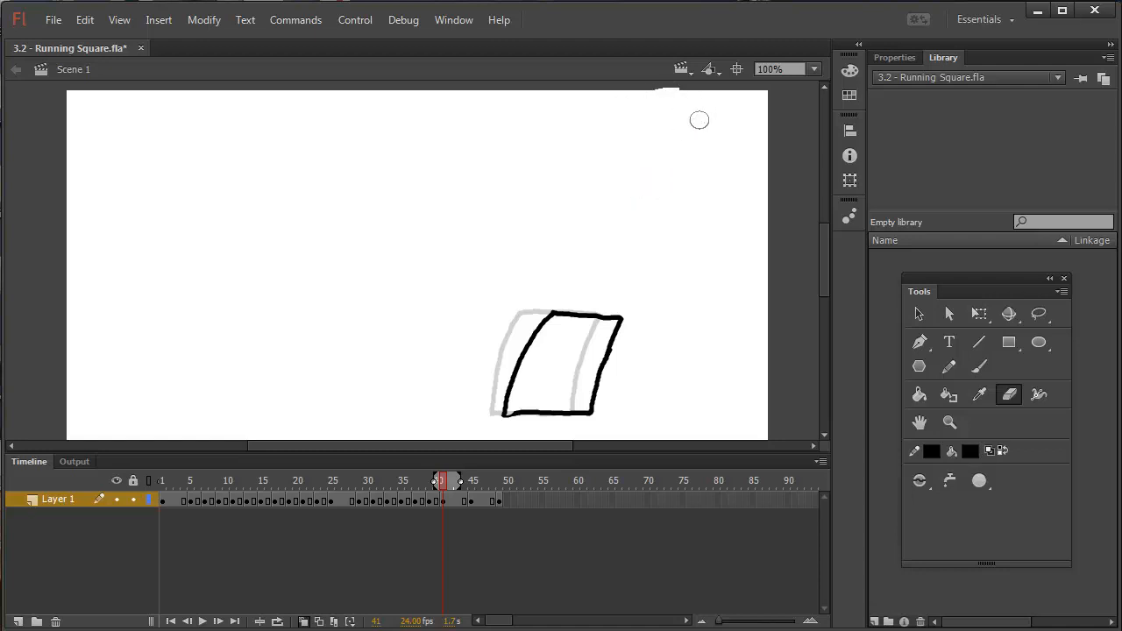
- Go back to frame 17 and fill its square with dark teal using the Paint Bucket
drag(420, 474, 337, 481)
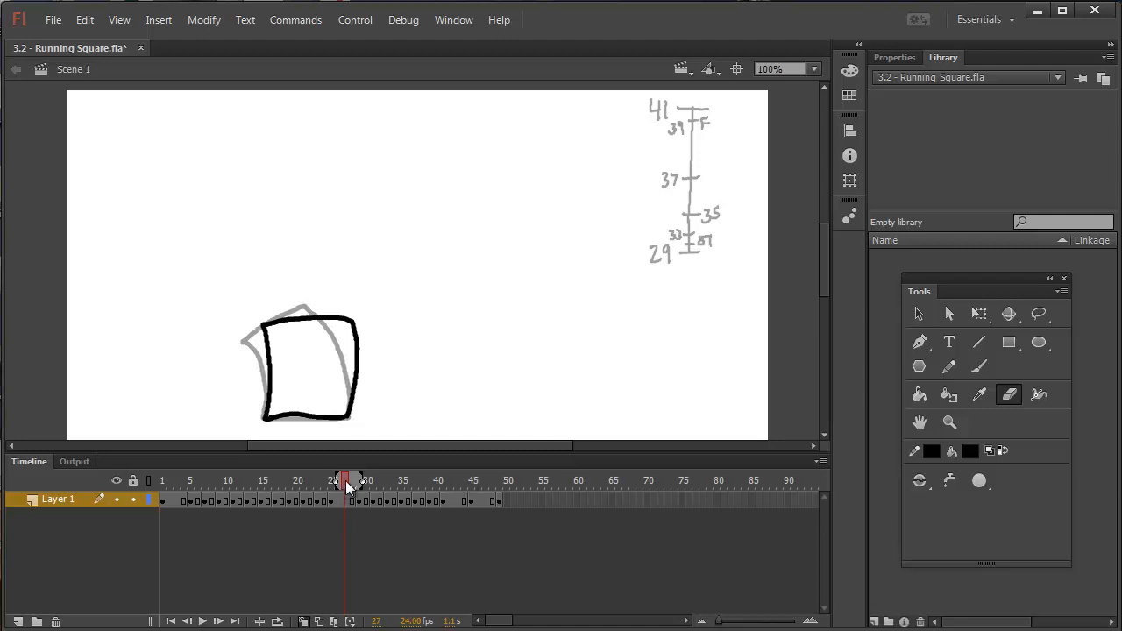
drag(348, 488, 276, 488)
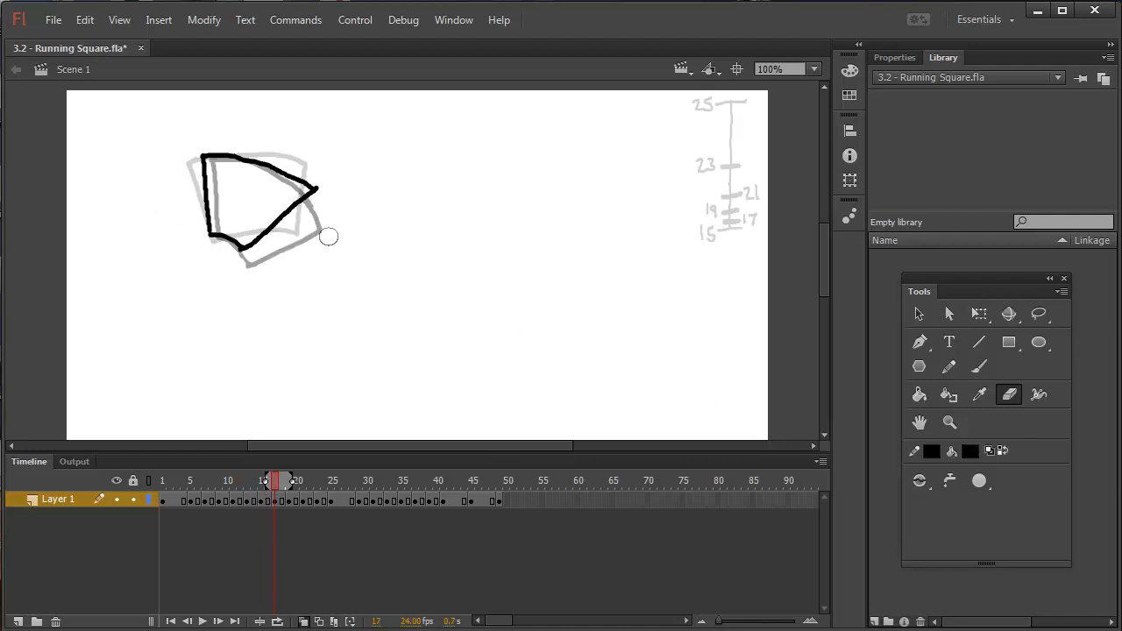
click(919, 397)
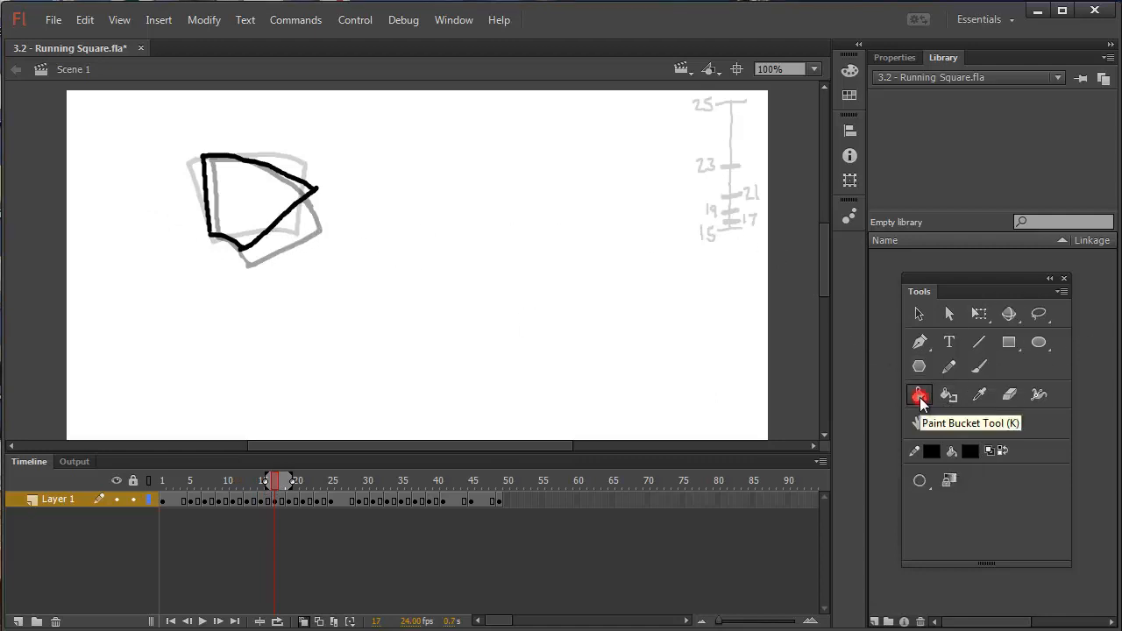
click(970, 451)
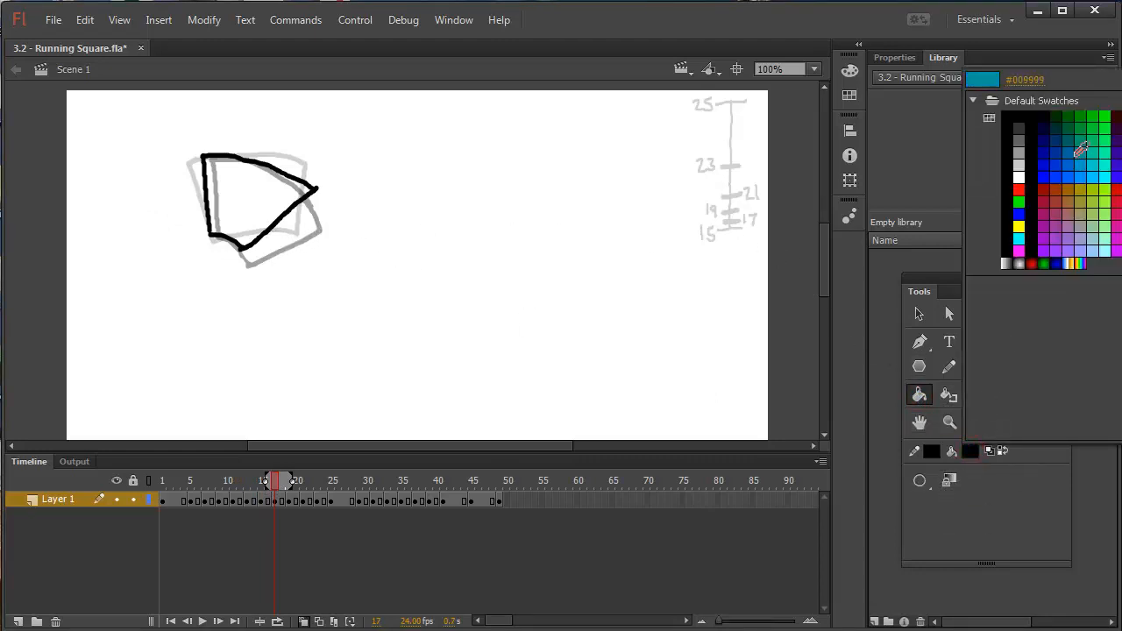
click(1077, 141)
click(251, 198)
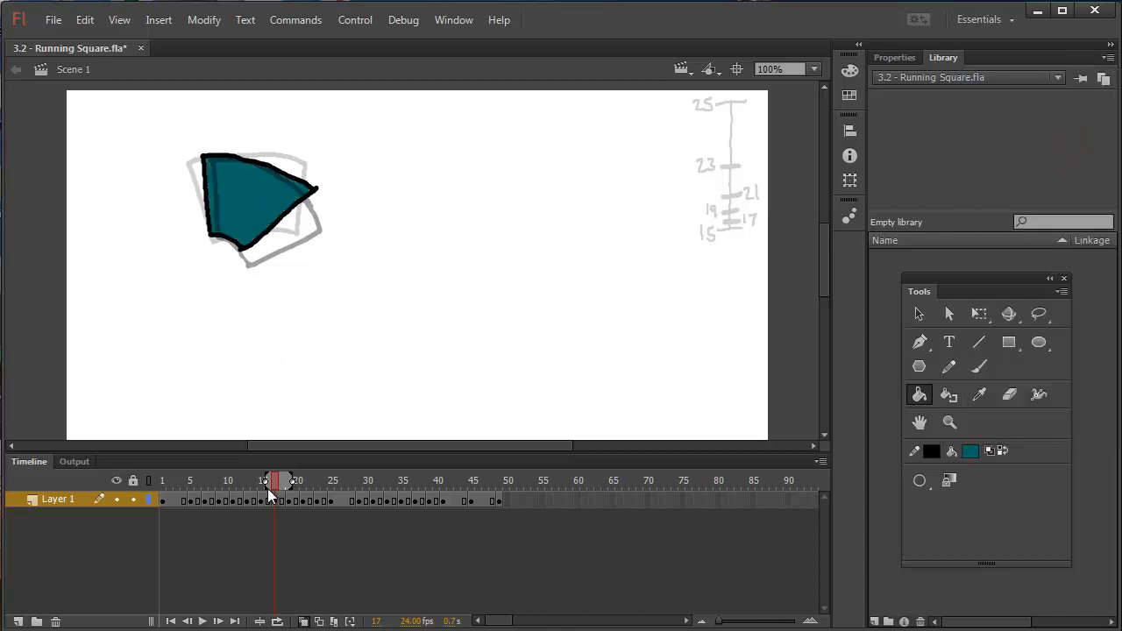
- Turn off onion skinning and fill the frame 19 and 21 drawings with the same dark teal
click(306, 621)
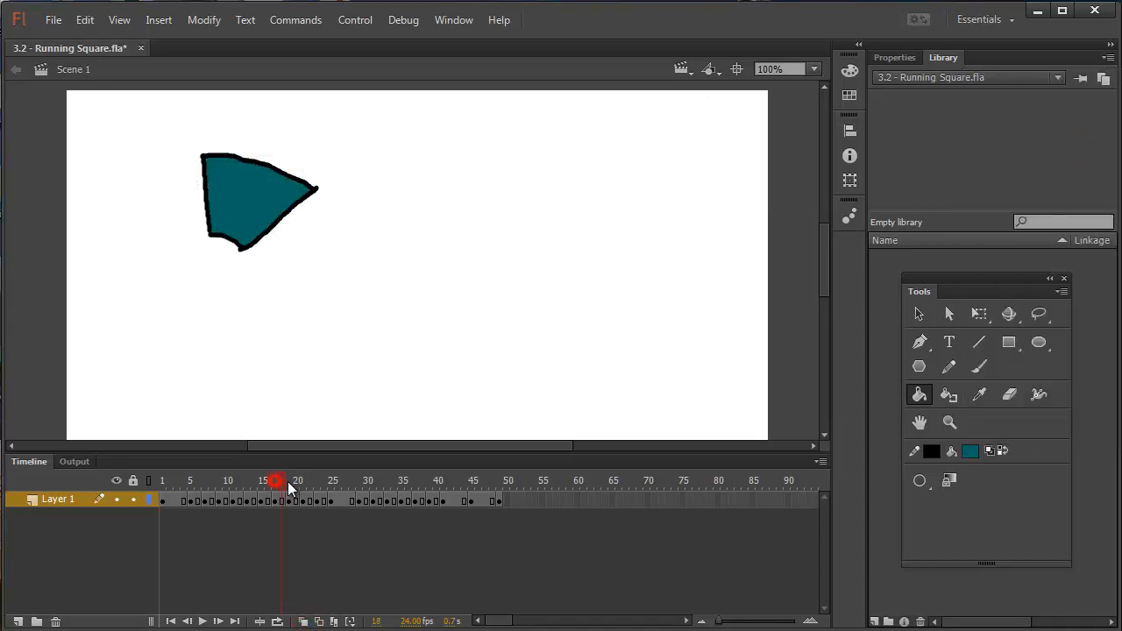
click(290, 482)
click(265, 226)
click(298, 481)
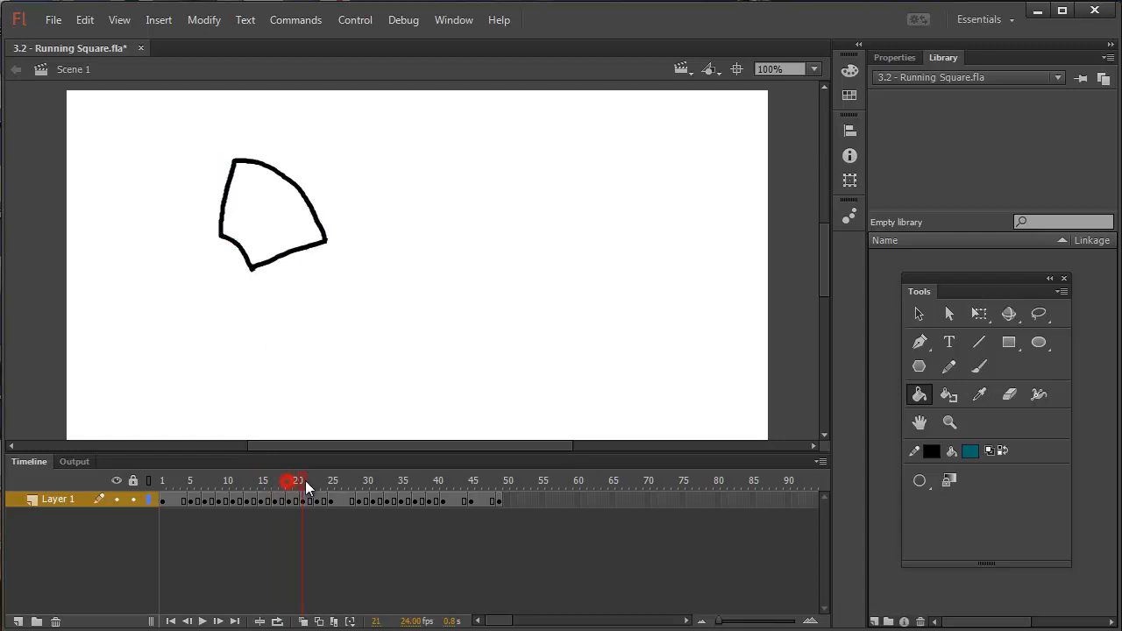
click(309, 481)
click(257, 227)
- Fill the squares in the frame 23, 25 and 29 drawings with the same dark teal
click(326, 482)
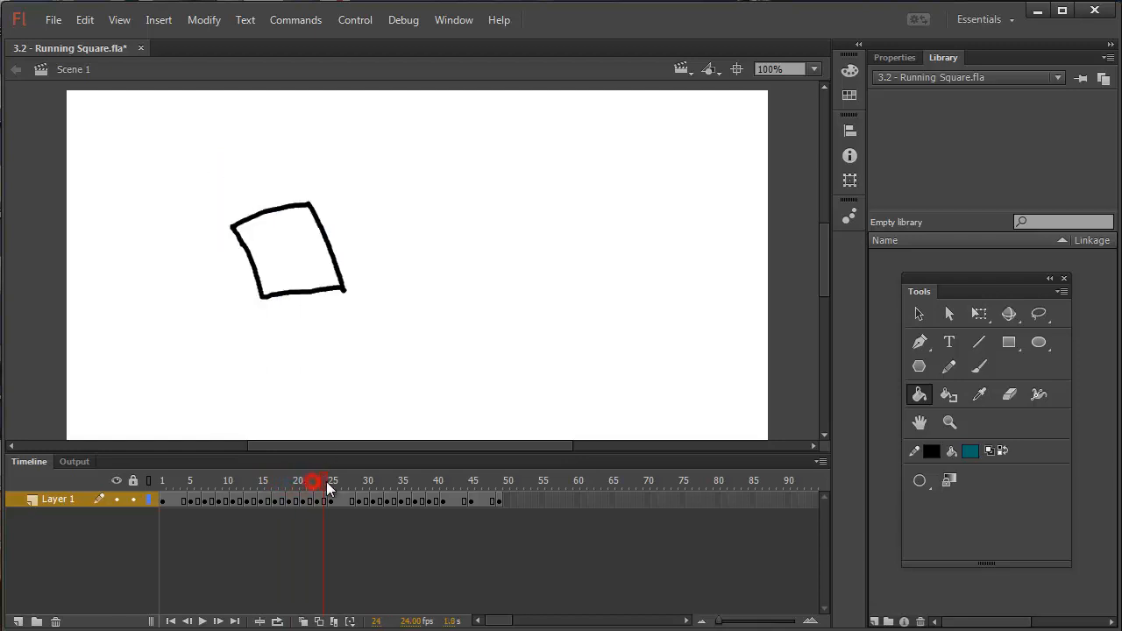
click(311, 289)
click(338, 481)
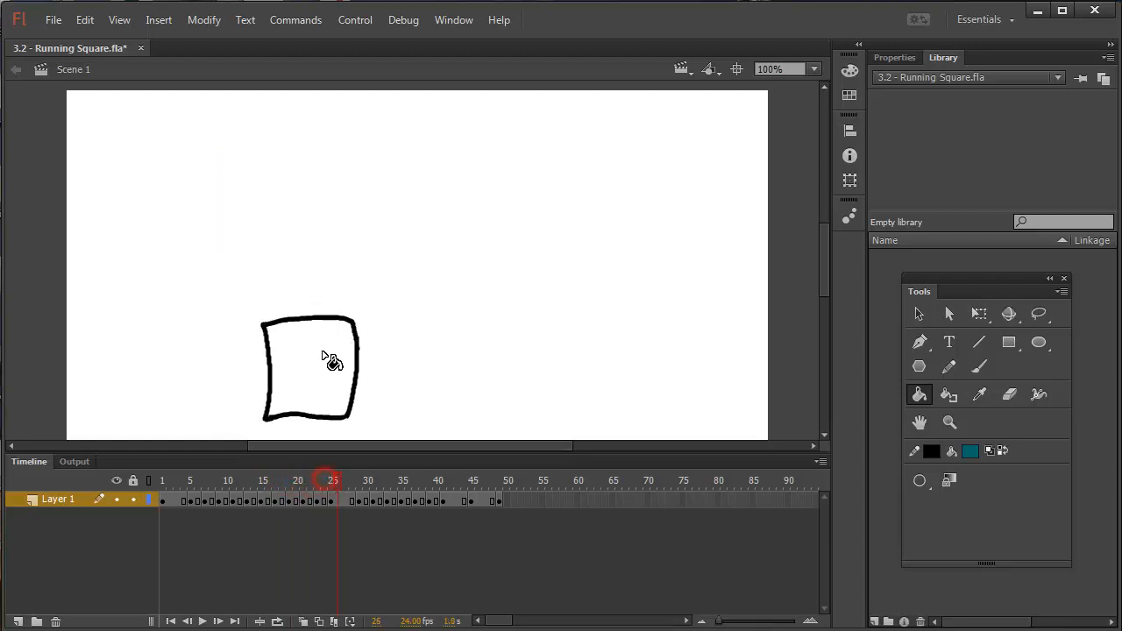
click(328, 361)
click(358, 481)
click(295, 372)
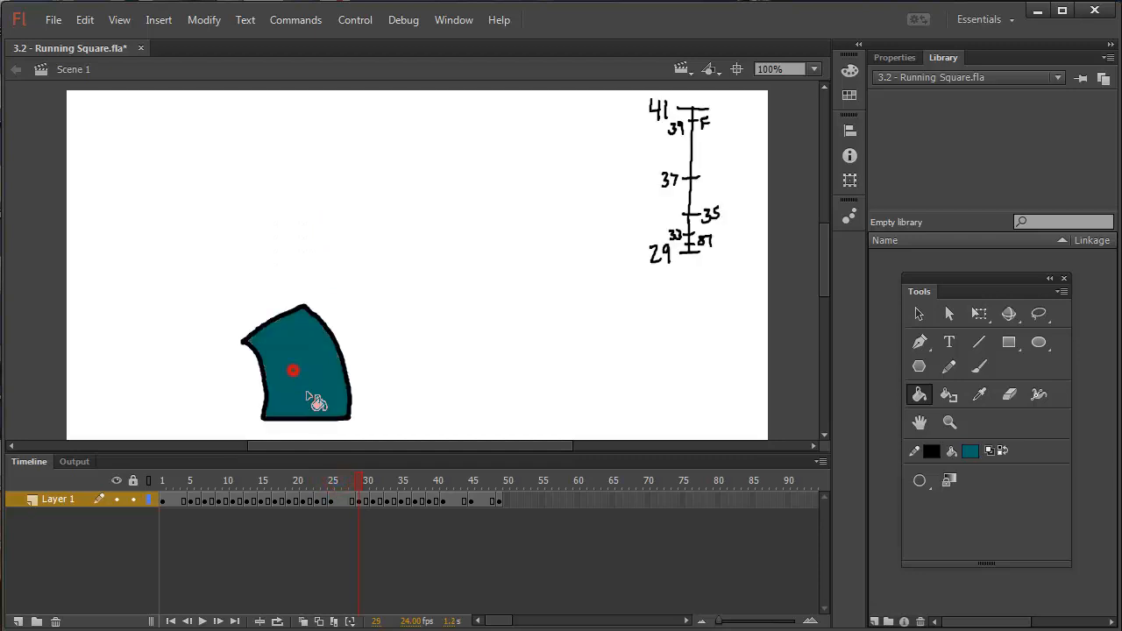
- Add a new layer to the timeline and name it Background
click(18, 621)
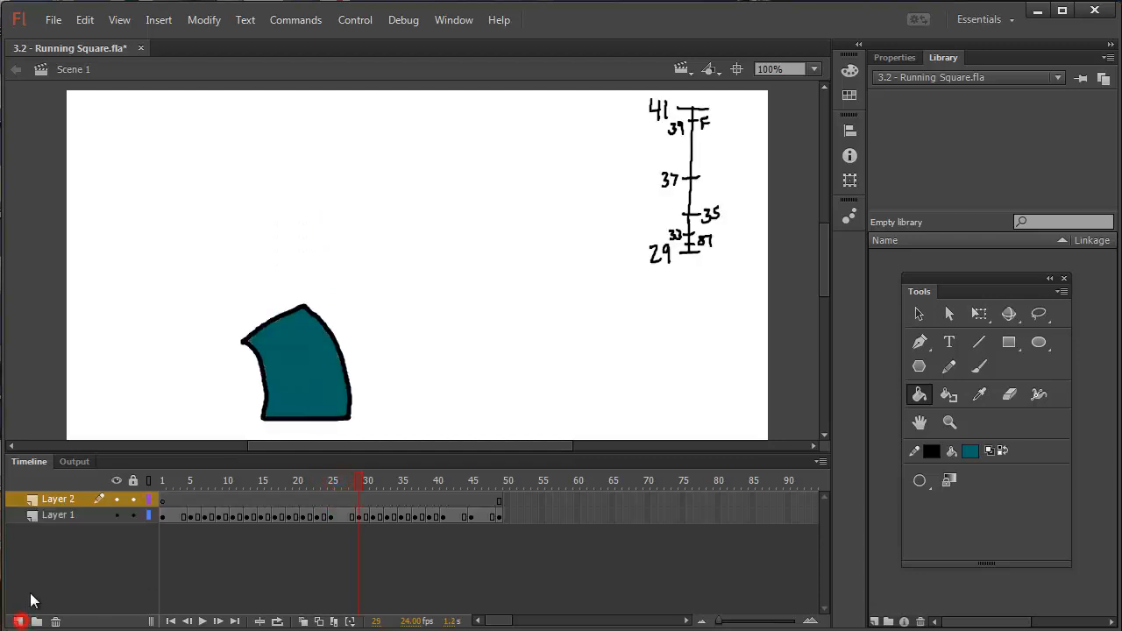
double_click(59, 500)
text(Ba)
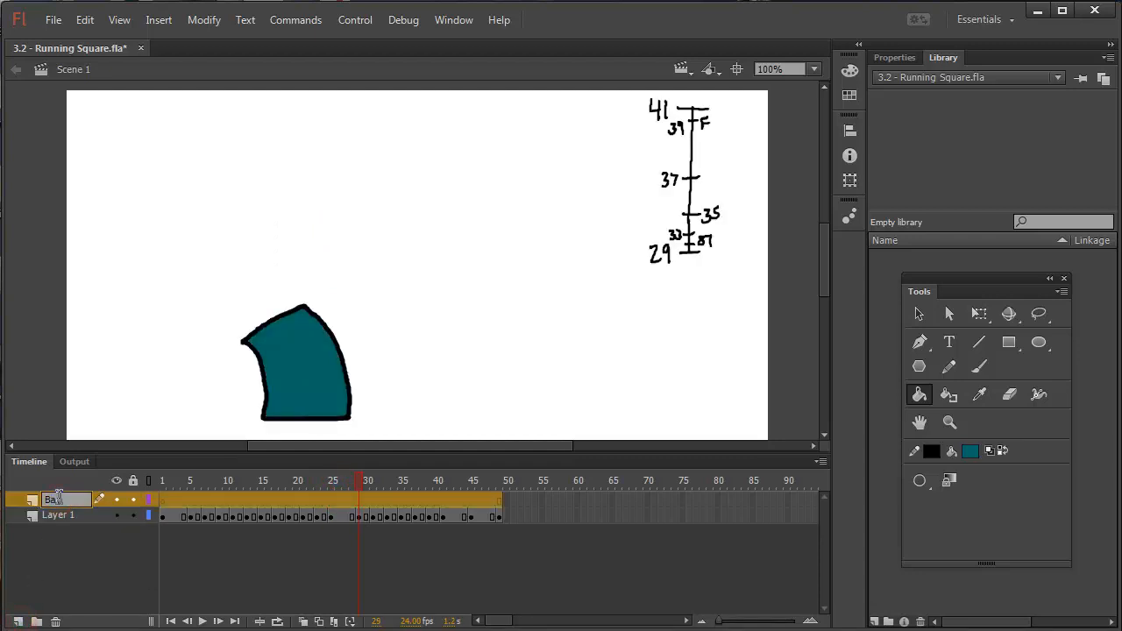
text(ckground)
key(Return)
- Move the Background layer below Layer 1 and lock Layer 1
drag(33, 496, 32, 527)
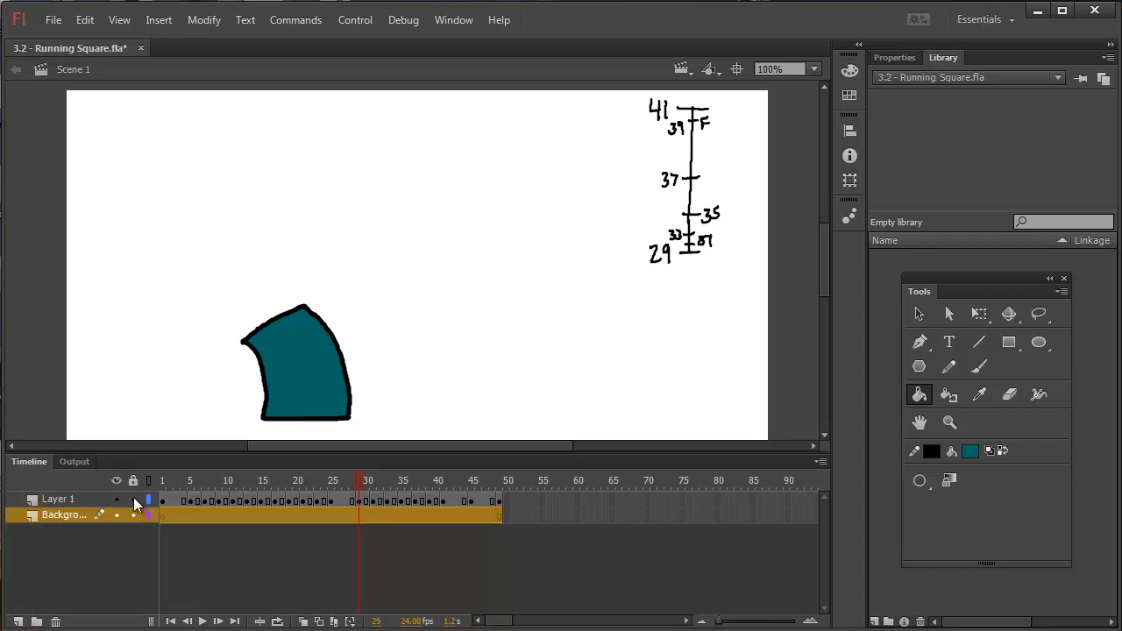
click(132, 499)
drag(204, 480, 176, 483)
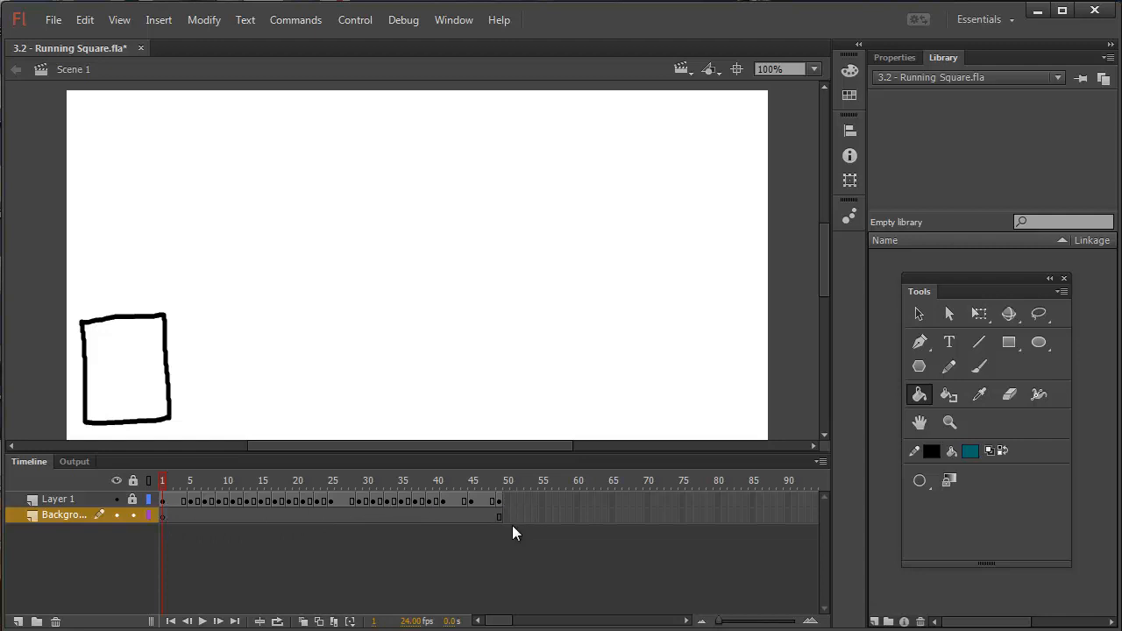
- Paint an orange-brown ground strip along the stage's lower edge on the Background layer, using a larger brush size
click(451, 515)
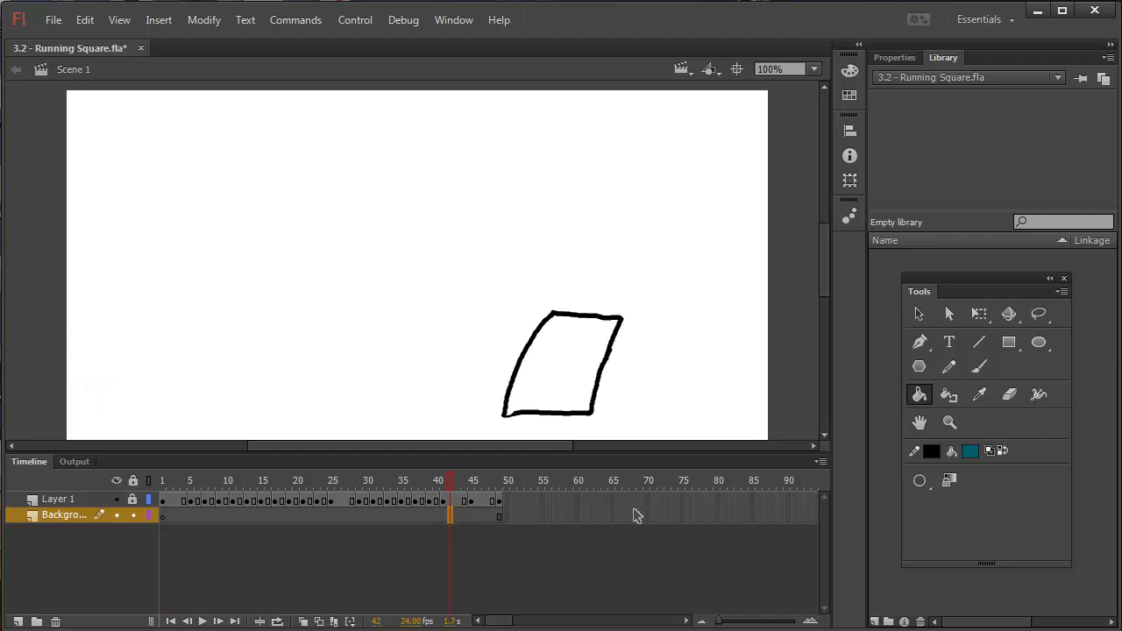
click(979, 367)
click(971, 450)
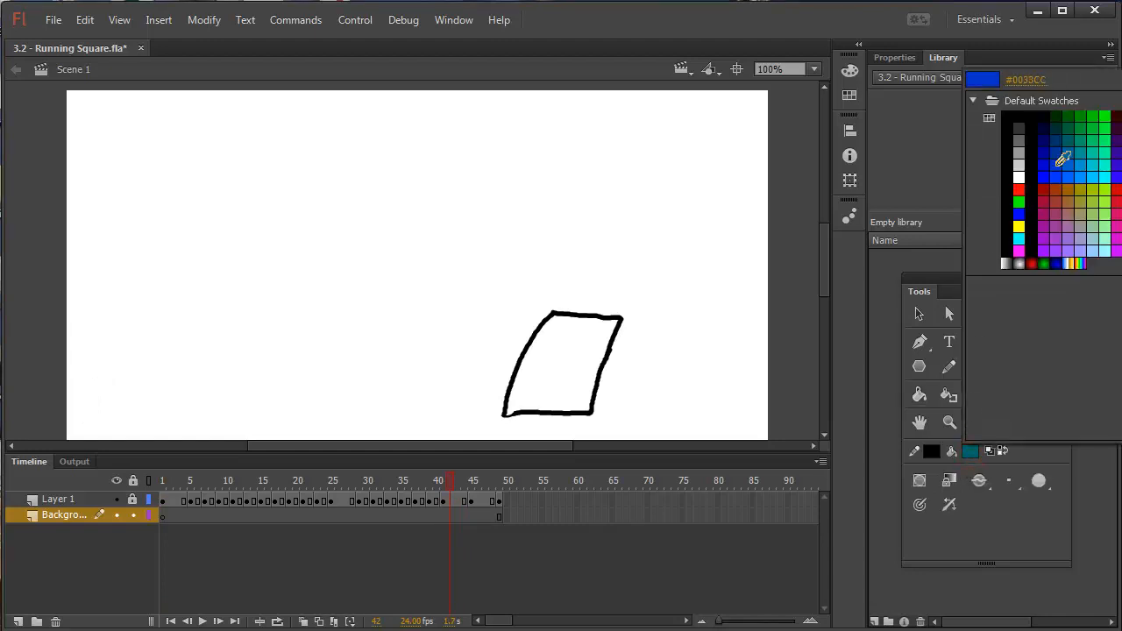
click(1081, 191)
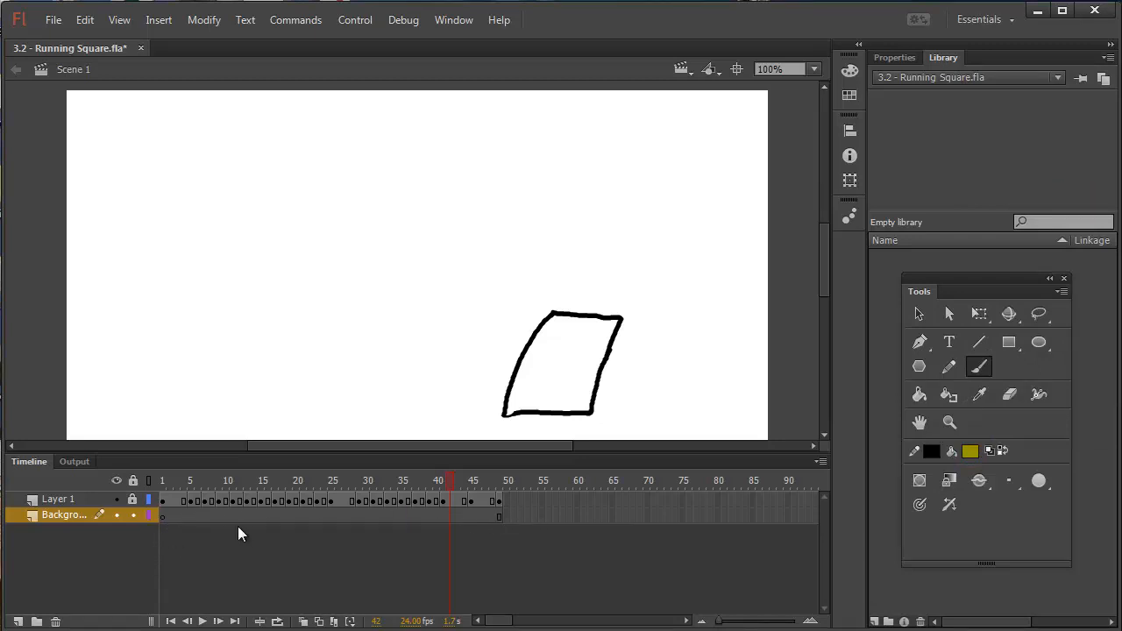
click(970, 451)
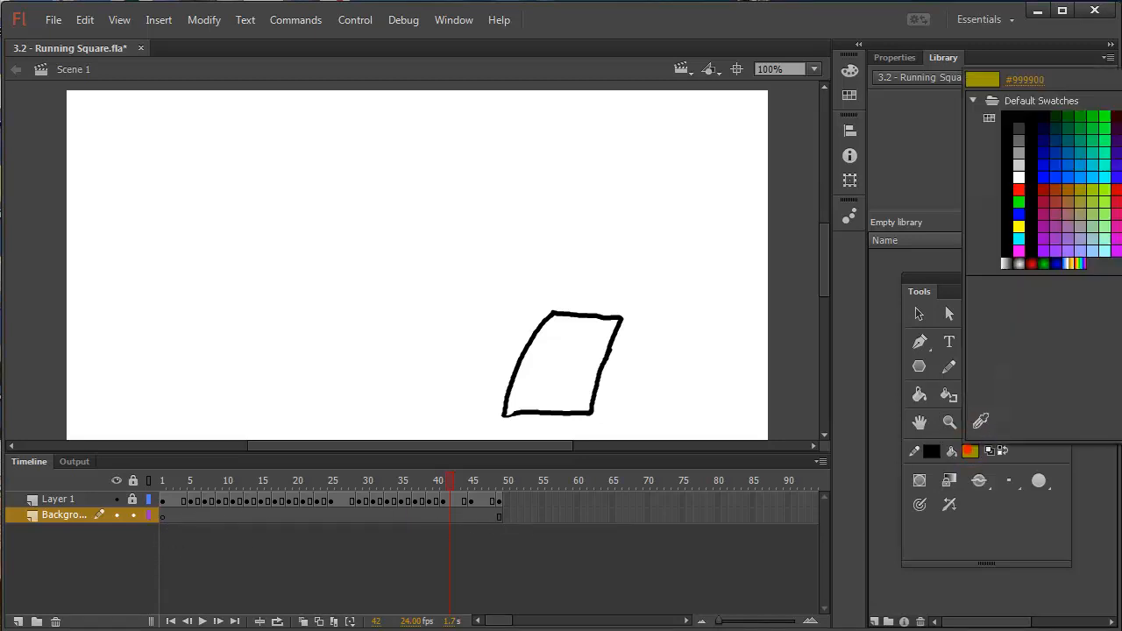
click(1058, 184)
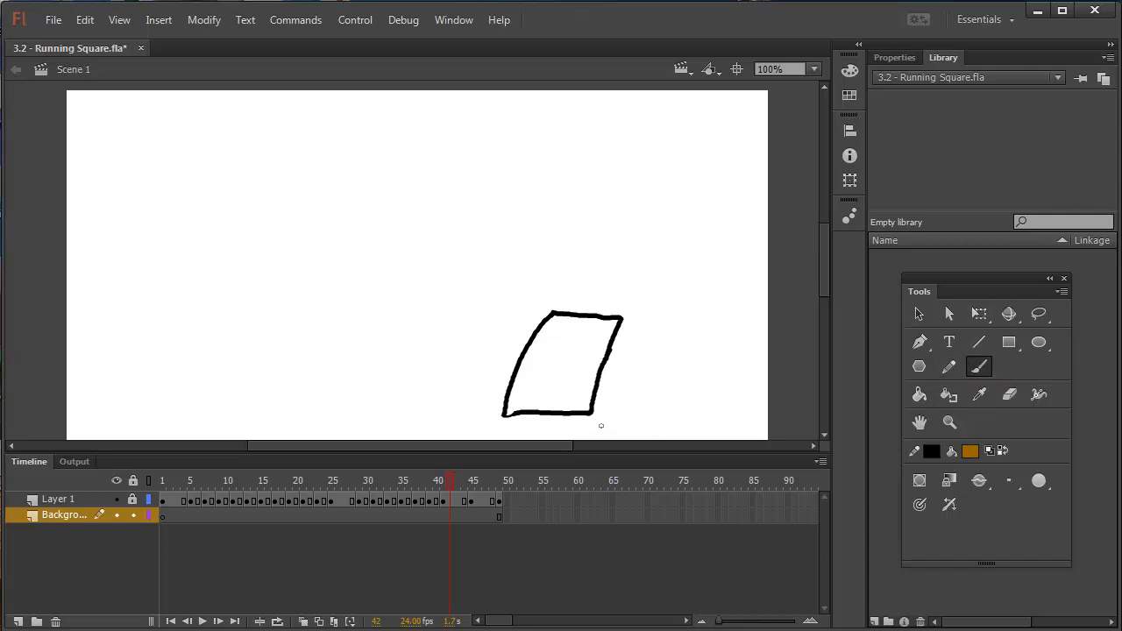
key(ctrl+minus)
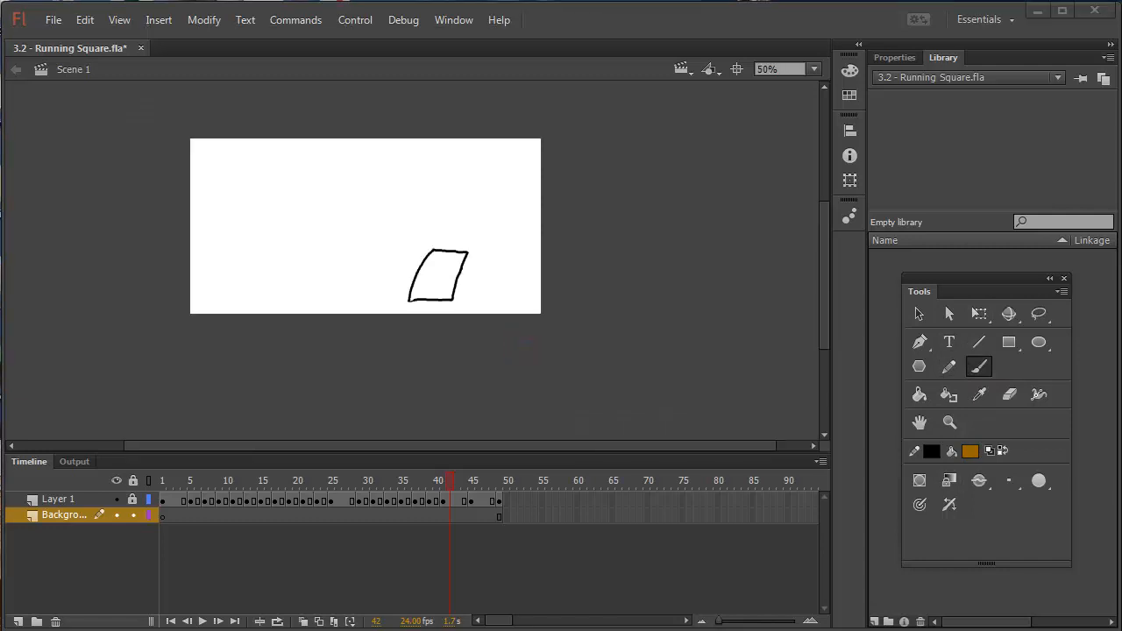
click(1014, 480)
click(1052, 602)
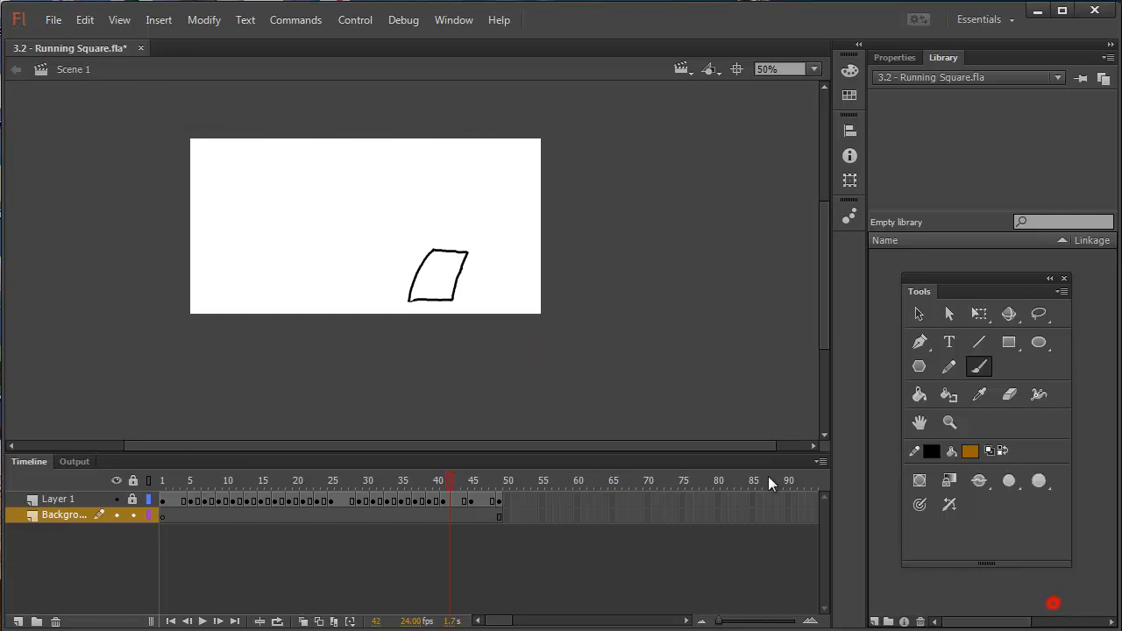
mouse_move(189, 310)
mouse_down()
mouse_move(537, 307)
mouse_move(189, 311)
mouse_up()
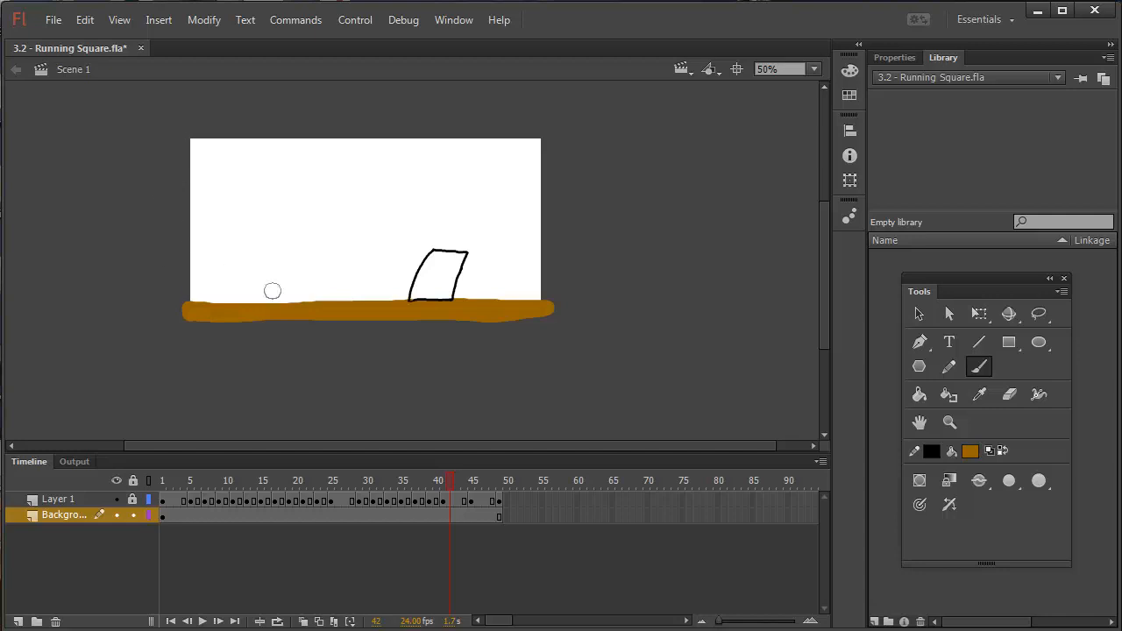
- Brush a dark blue (#000066) border along both sides and the upper edge of the stage, meeting the ground strip
click(919, 395)
click(487, 196)
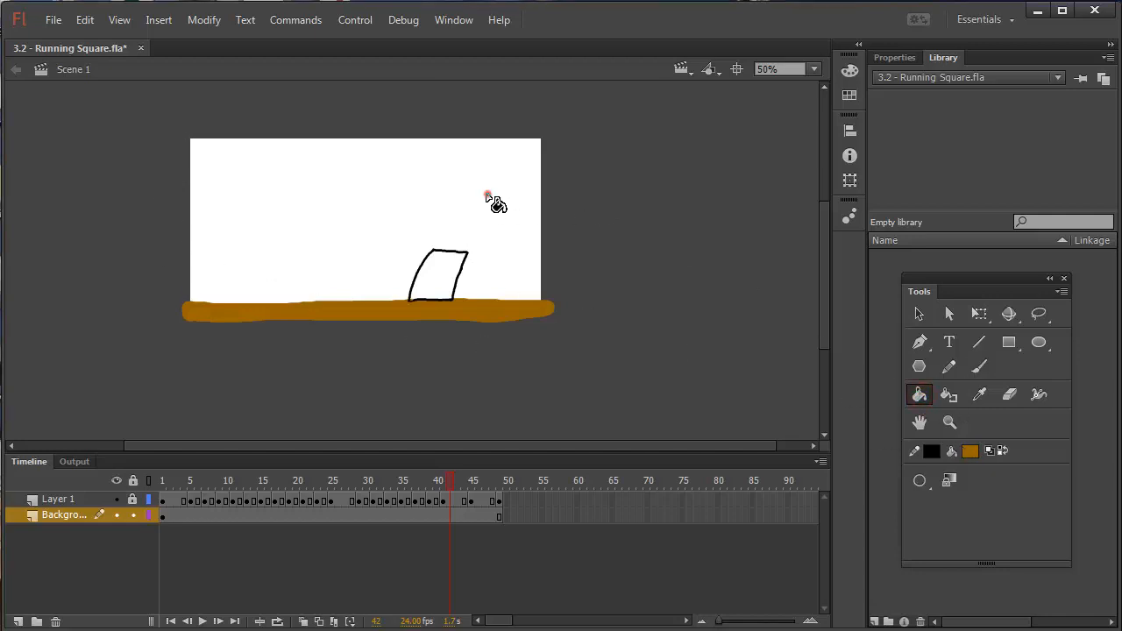
click(973, 450)
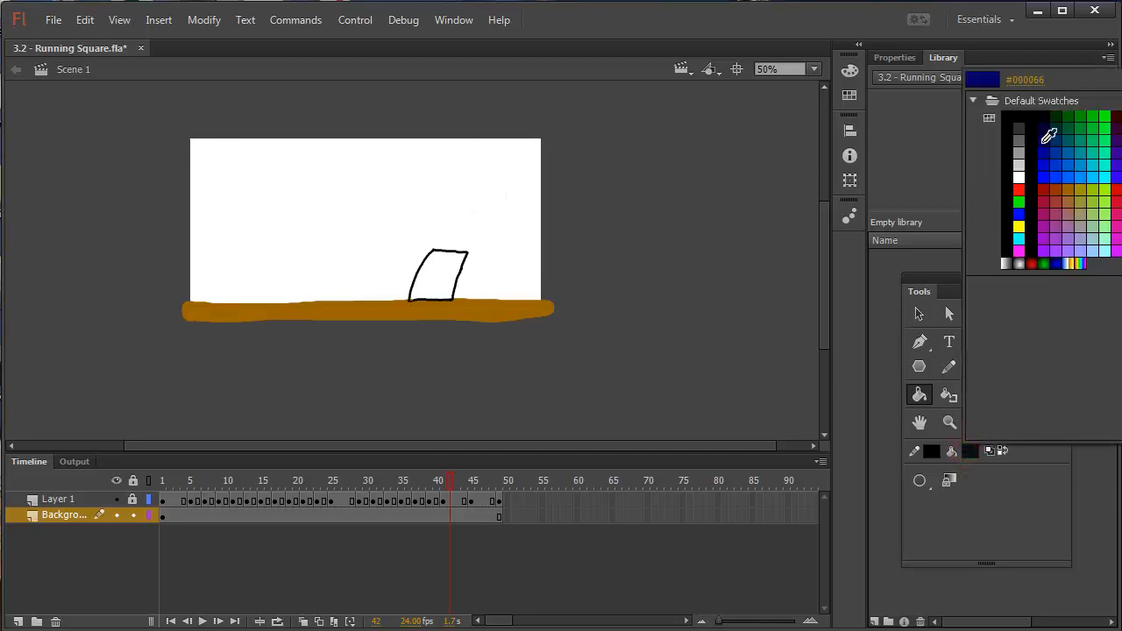
click(1052, 138)
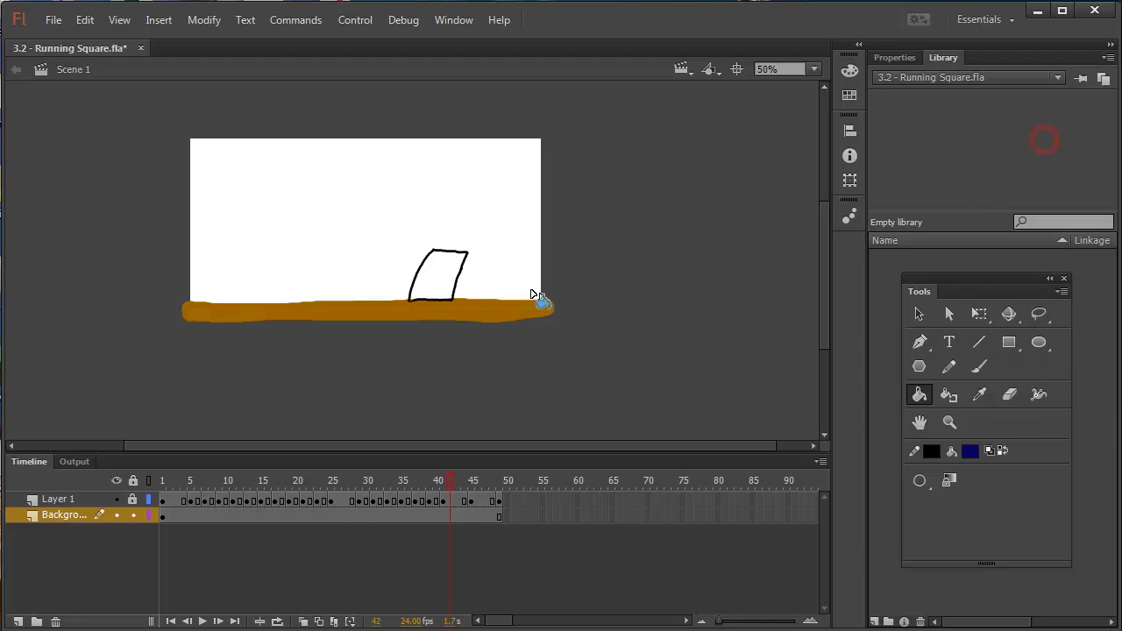
click(978, 366)
mouse_move(533, 299)
mouse_down()
mouse_move(533, 141)
mouse_move(536, 301)
mouse_up()
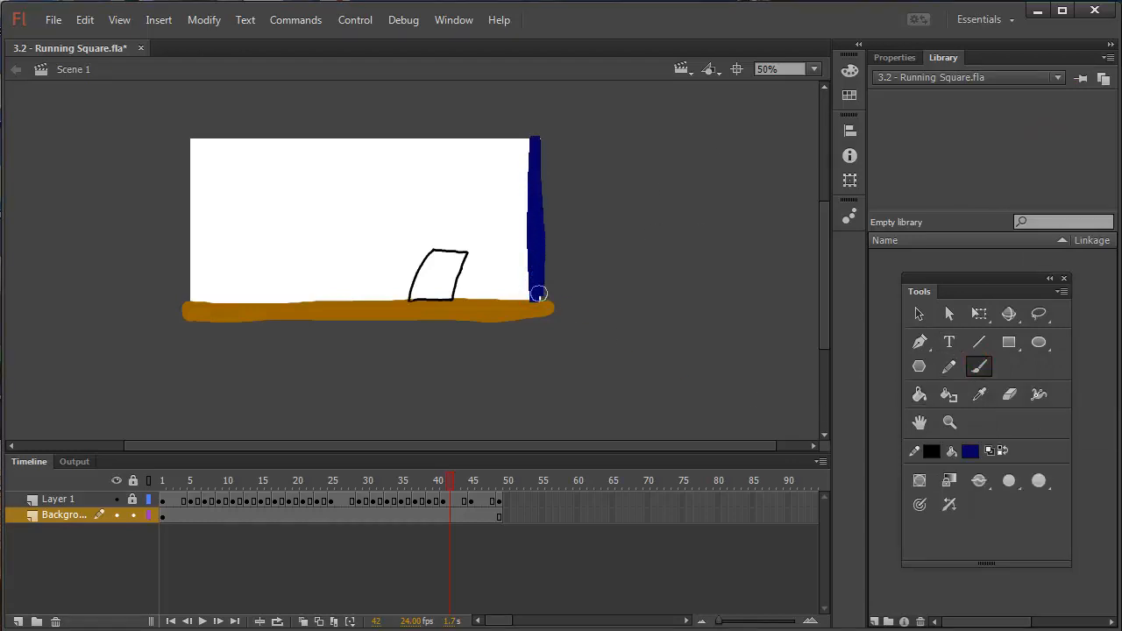
mouse_move(534, 138)
mouse_down()
mouse_move(188, 145)
mouse_move(388, 138)
mouse_up()
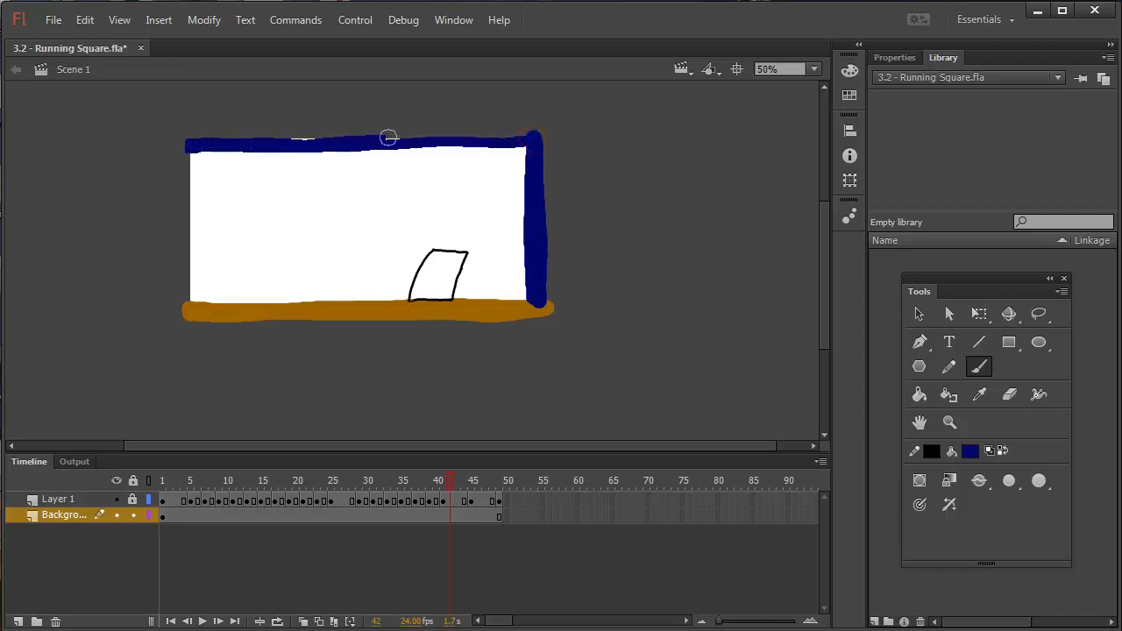
mouse_move(196, 148)
mouse_down()
mouse_move(200, 302)
mouse_move(192, 148)
mouse_up()
- Fill the area inside the border with the same dark blue and check the drawings against it up to frame 30
click(920, 395)
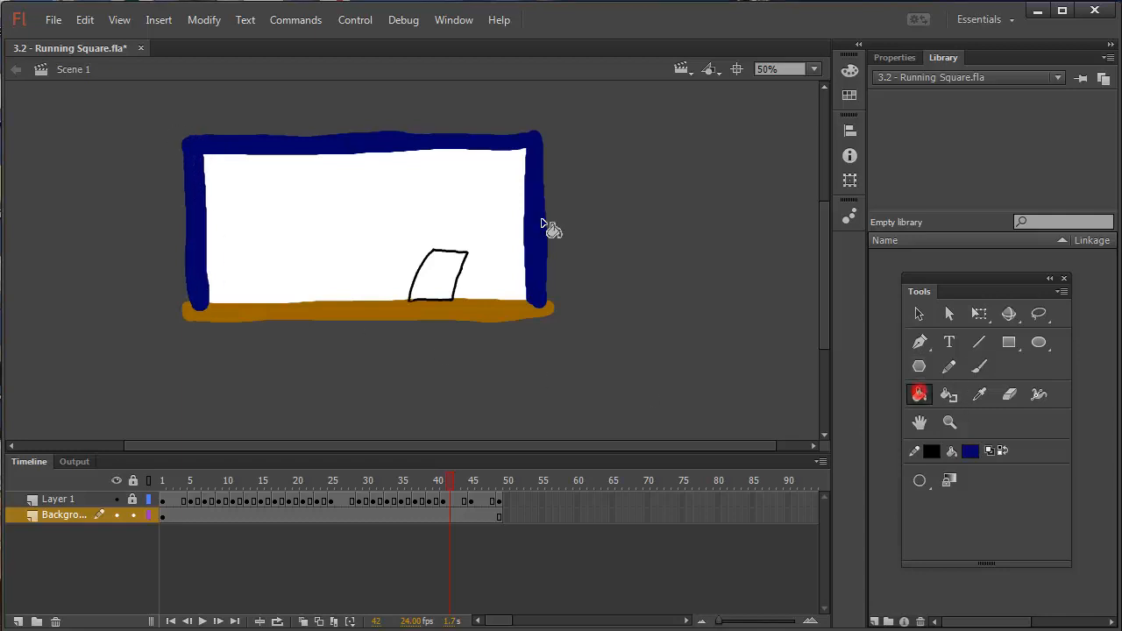
click(422, 225)
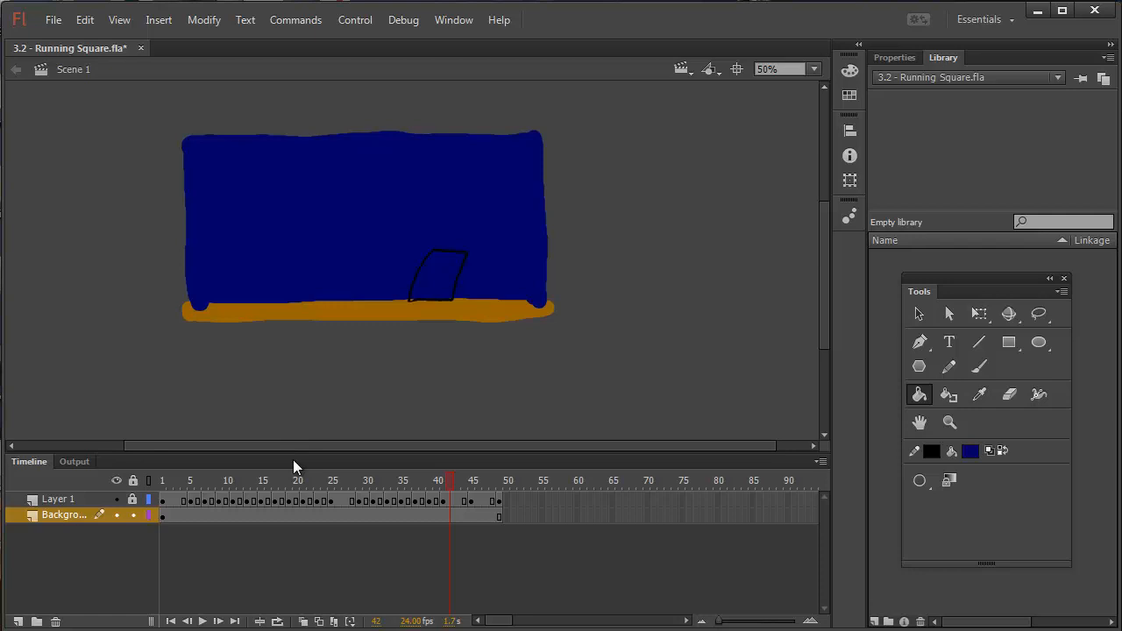
drag(299, 473, 365, 478)
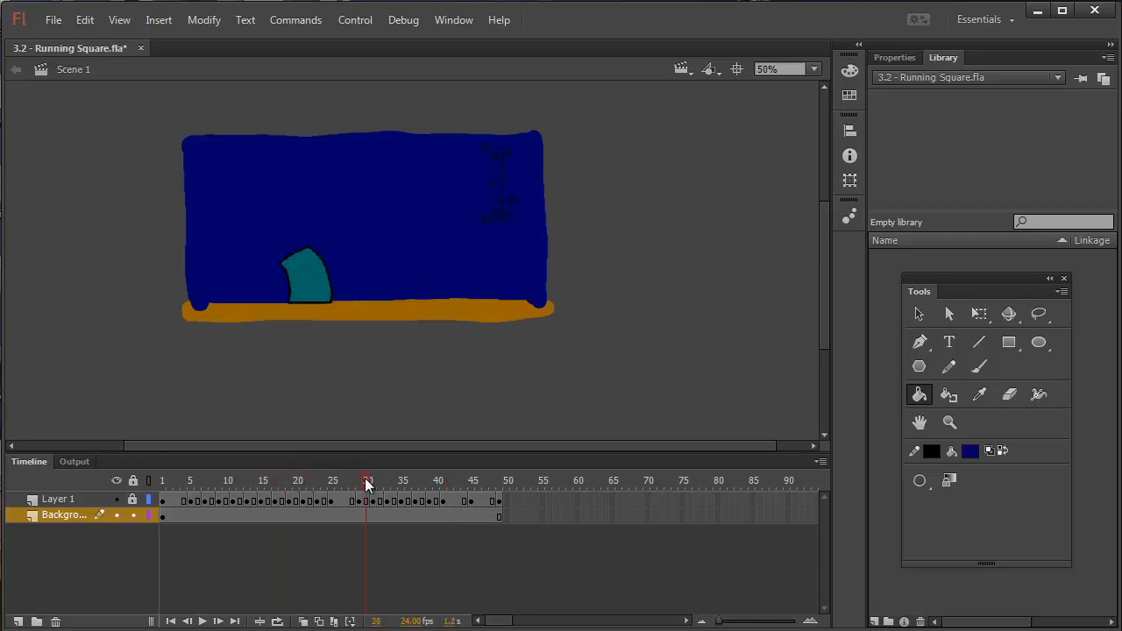
click(980, 370)
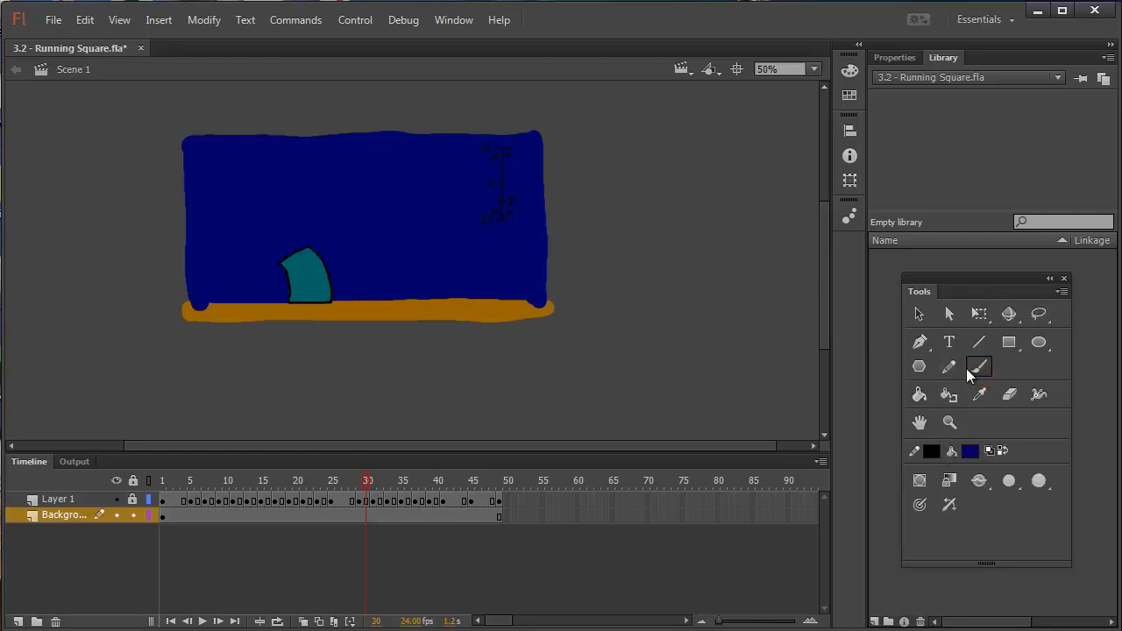
- Save the document under the new name 7lastnamef Running Square on the H: drive
click(64, 20)
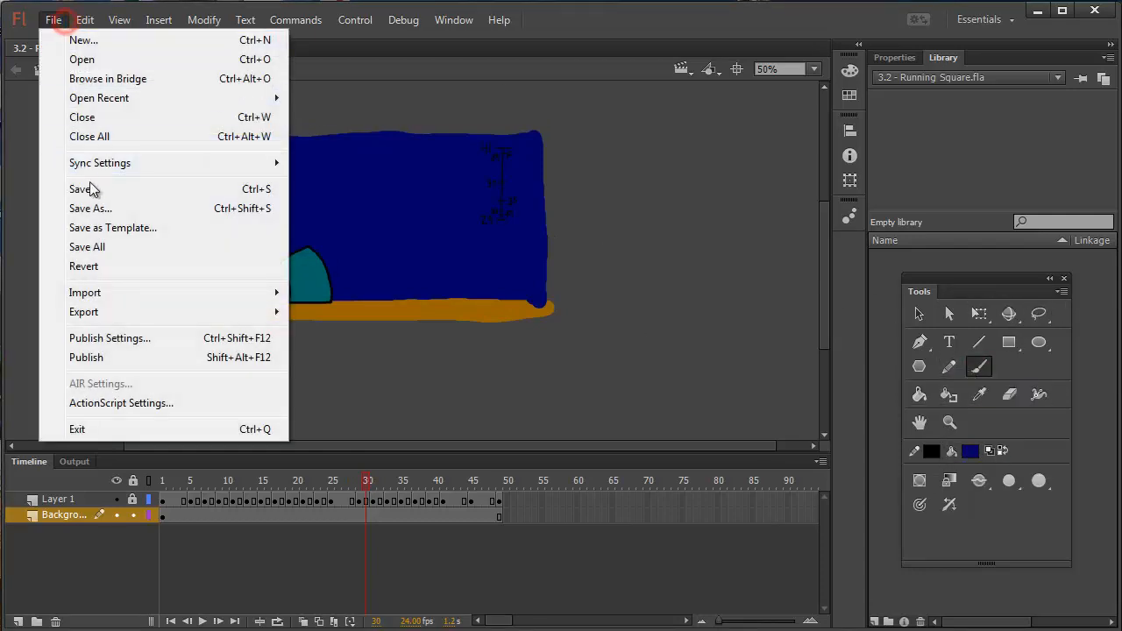
click(90, 208)
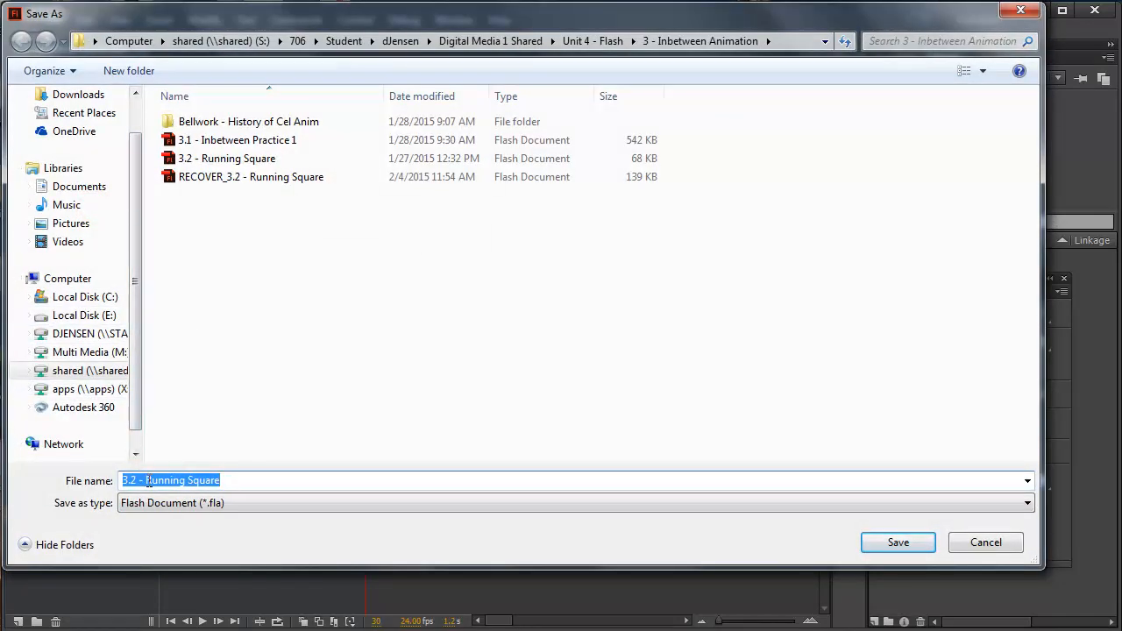
drag(146, 481, 123, 480)
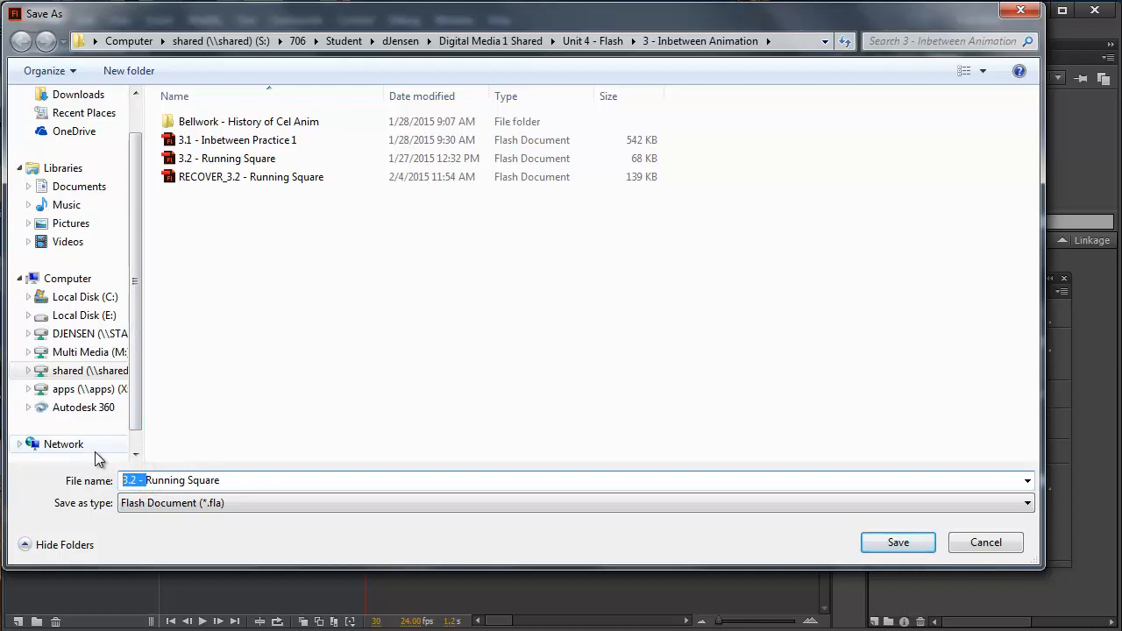
text(7 lastname)
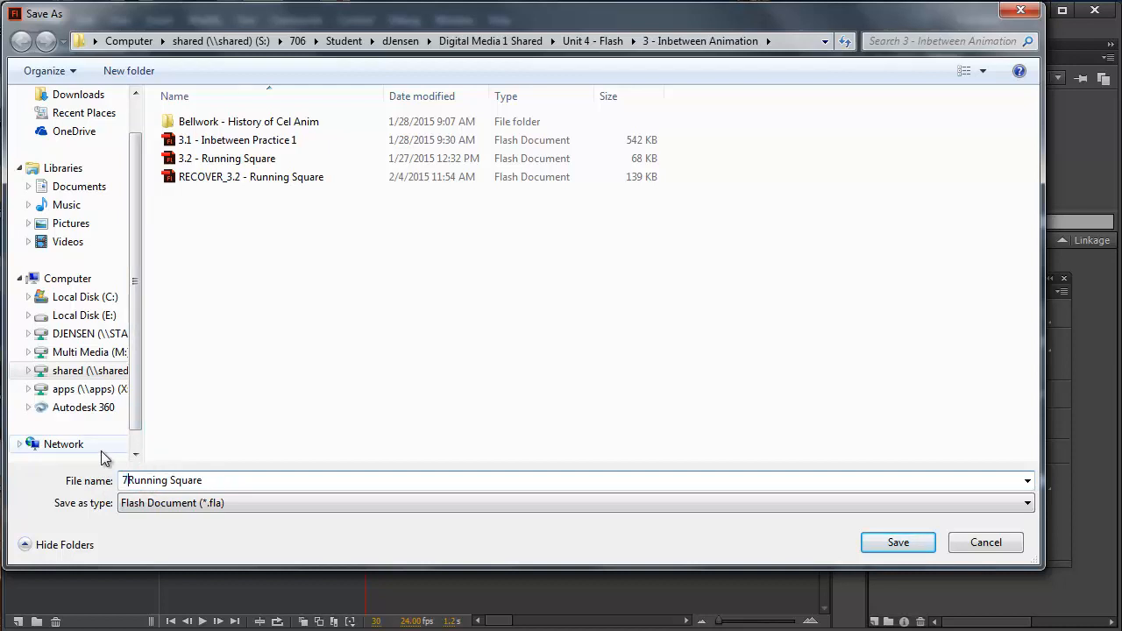
text(f)
key(BackSpace)
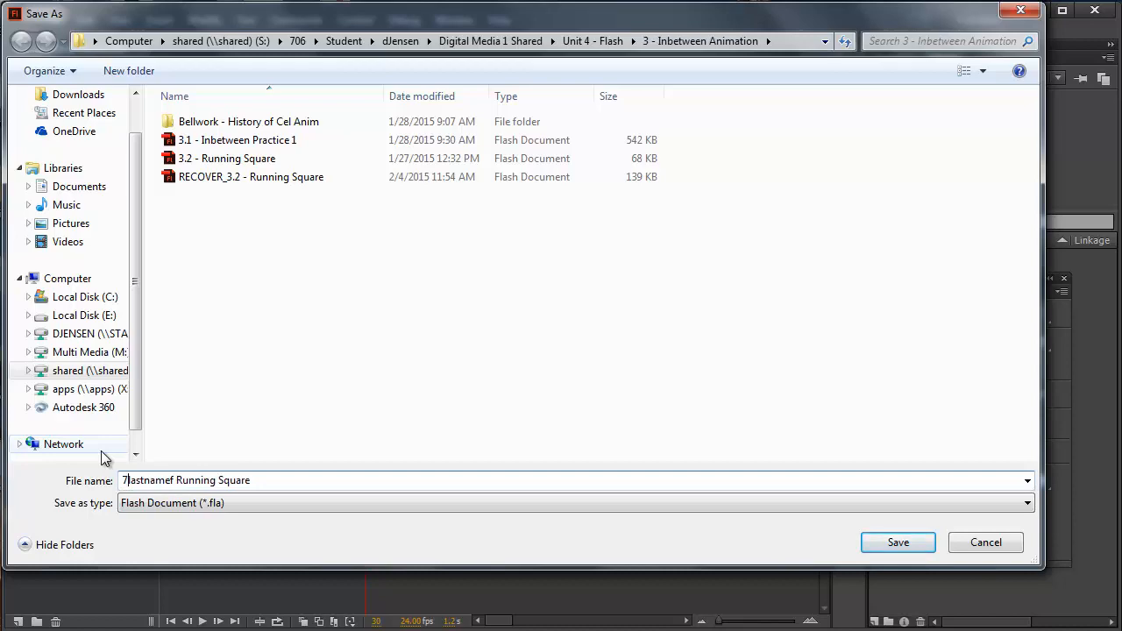
click(103, 334)
click(896, 545)
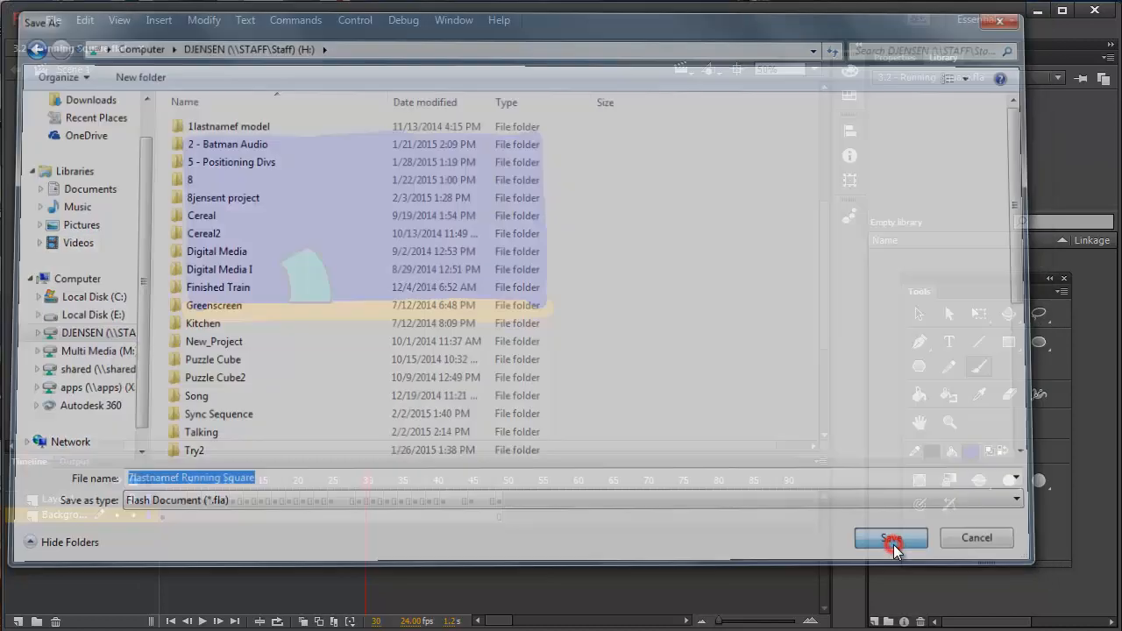
- Test the movie to watch the whole animation over the background, and close the preview
key(ctrl+Return)
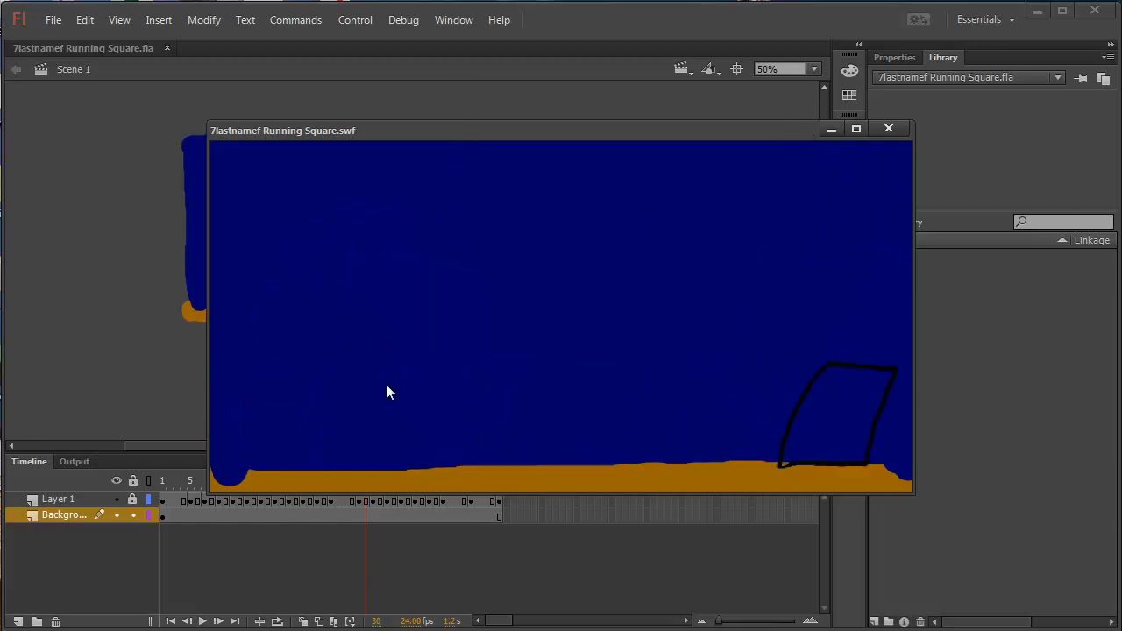
click(889, 130)
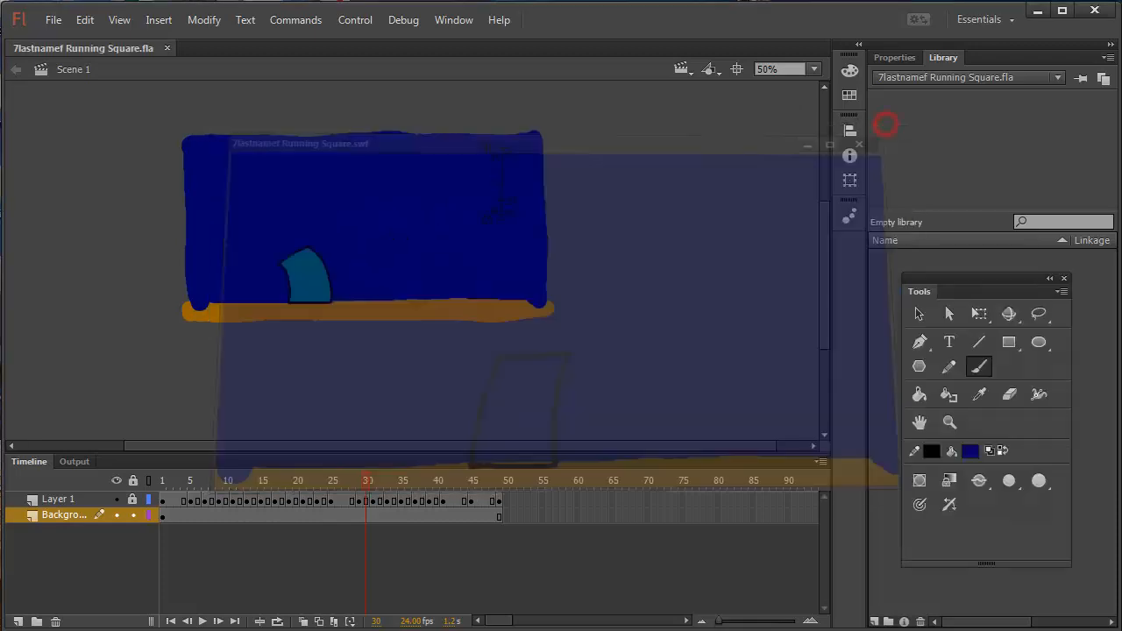